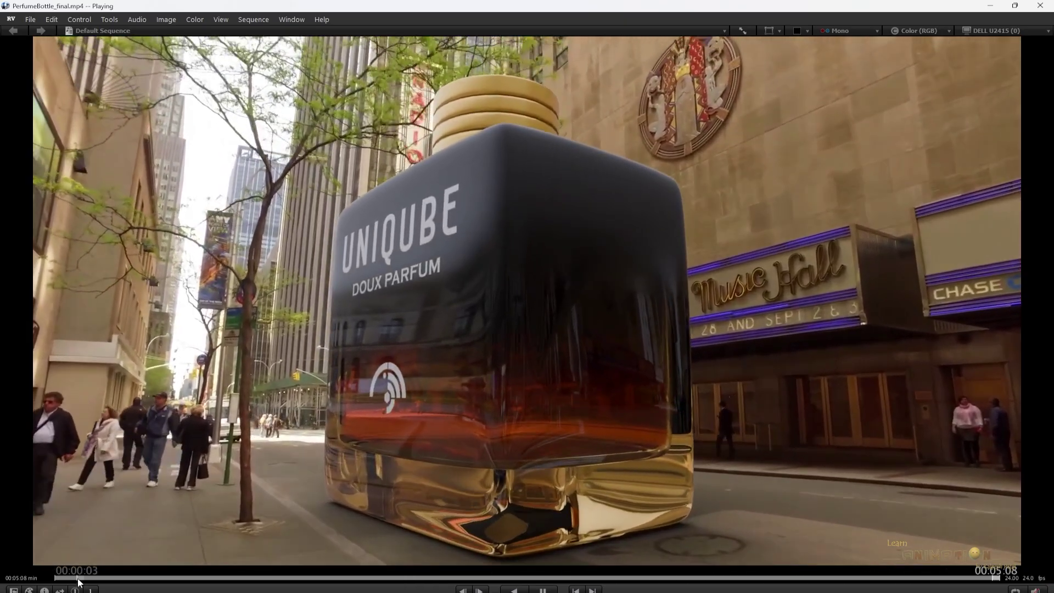
Review PerfumeBottle_final.mp4 in RV, restarting and replaying it from the beginning
{"action": "left_click", "coordinate": [79, 578]}
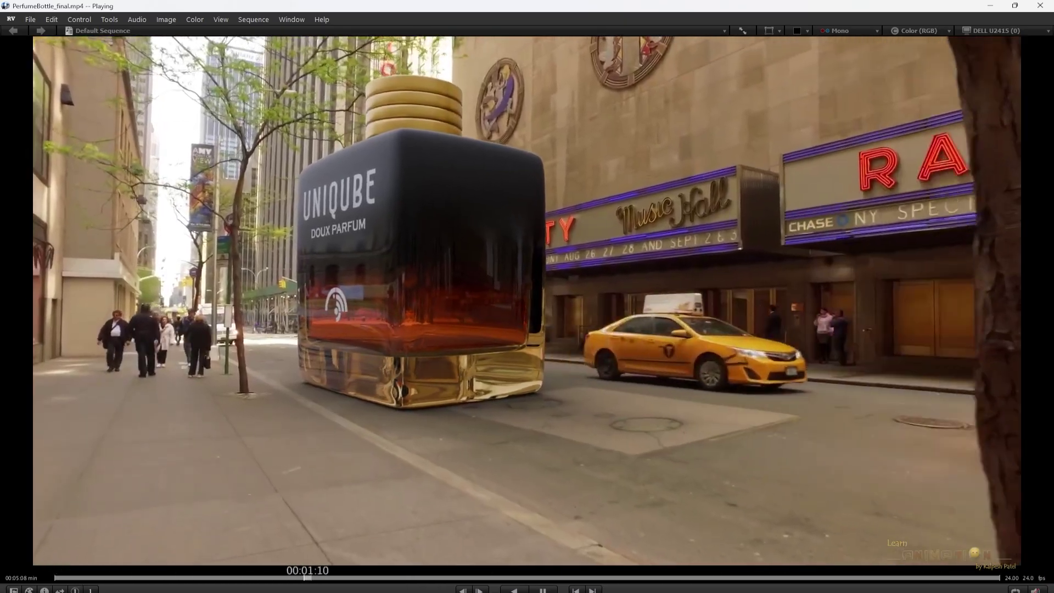
{"action": "key", "text": "space"}
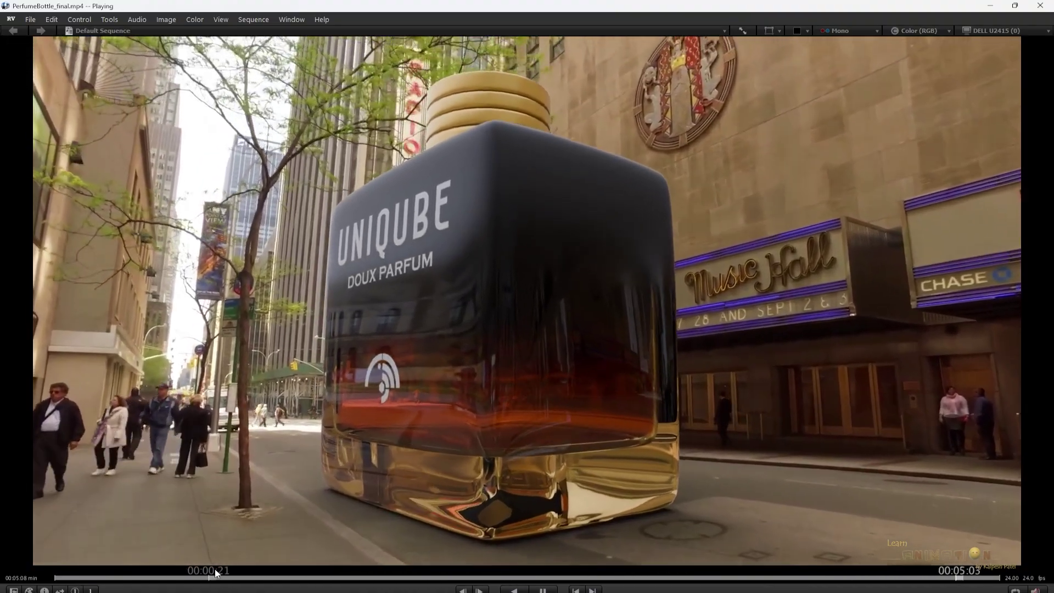
{"action": "left_click", "coordinate": [215, 573]}
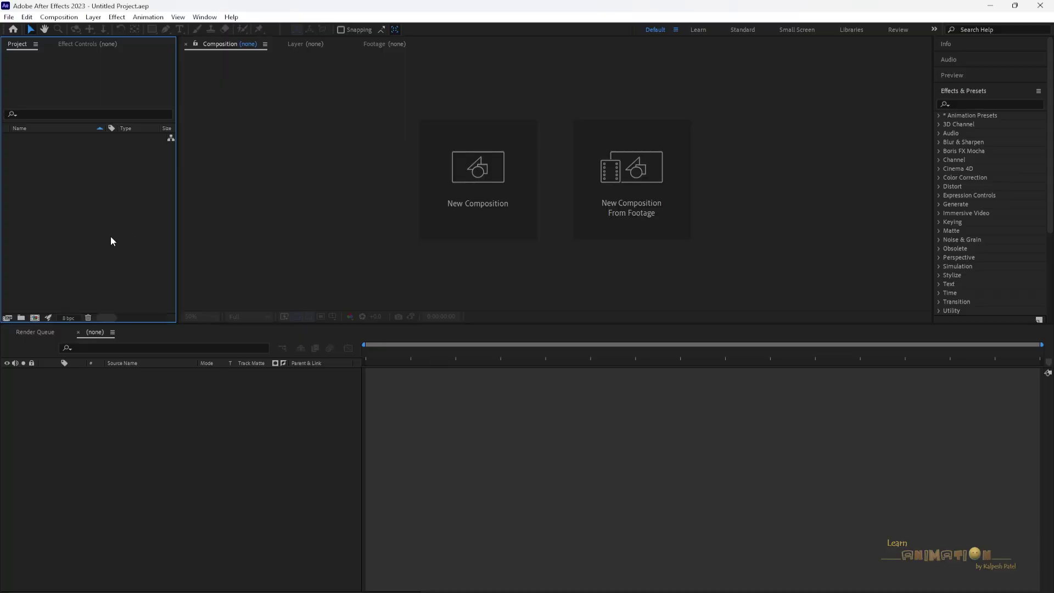
Import the City_videofor tracking footage, build a comp from it, and apply Track Camera
{"action": "left_click_drag", "start_coordinate": [1049, 197], "coordinate": [120, 199]}
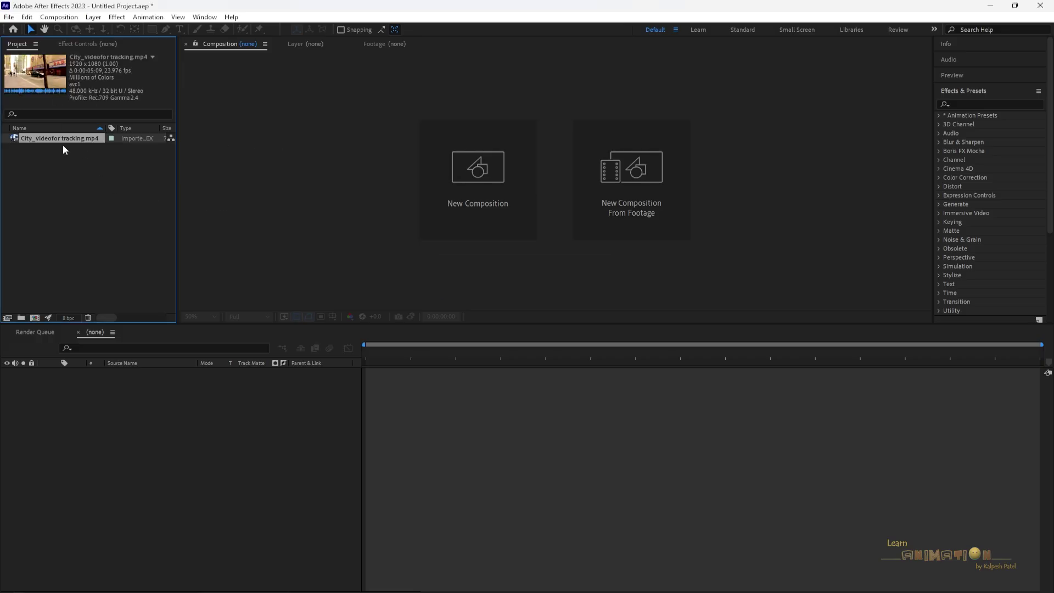
{"action": "left_click_drag", "start_coordinate": [64, 145], "coordinate": [503, 178]}
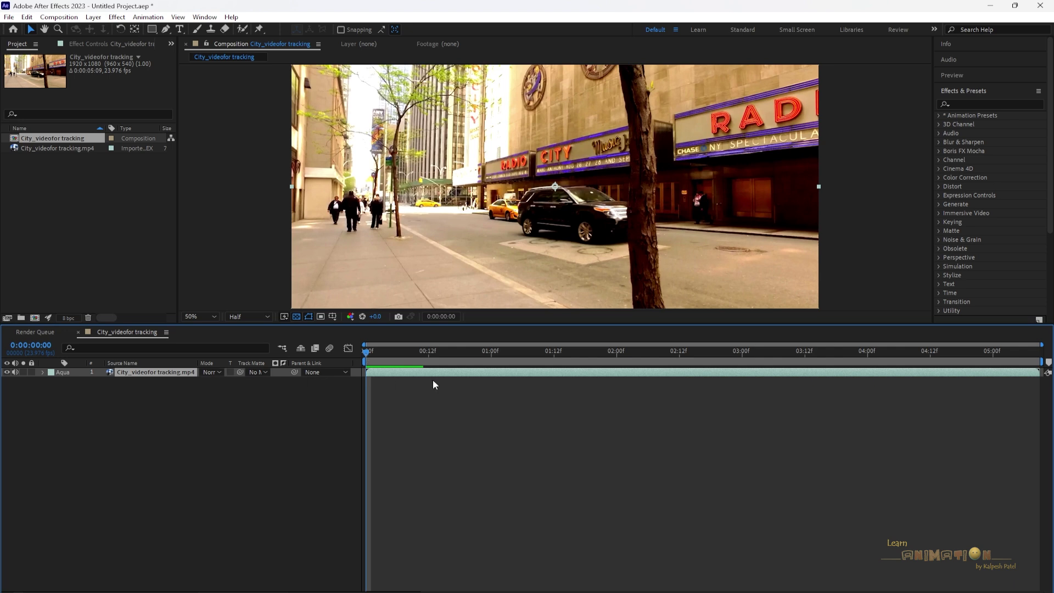
{"action": "right_click", "coordinate": [452, 373]}
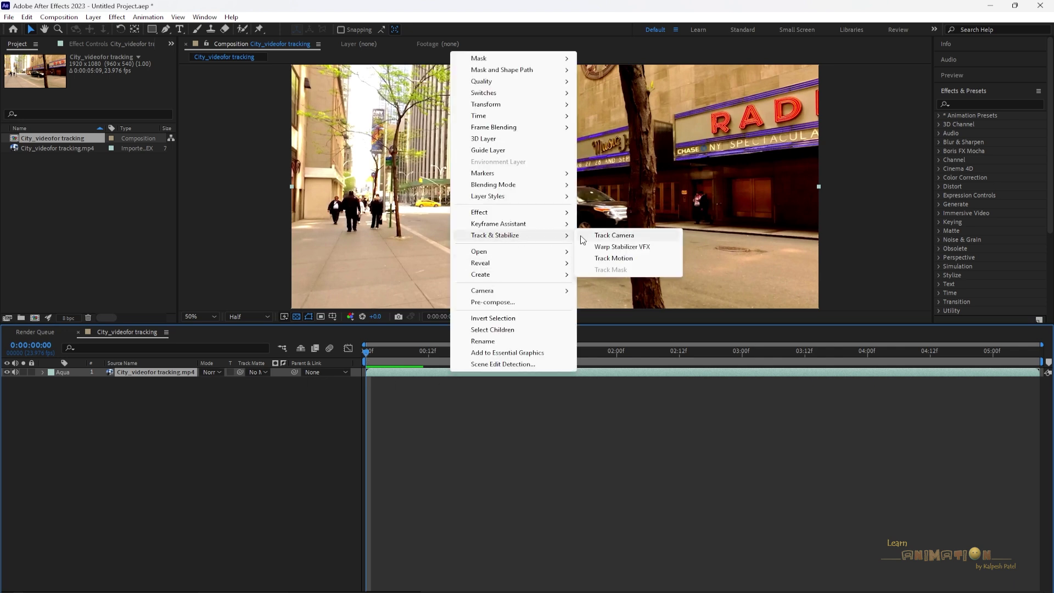
{"action": "left_click", "coordinate": [610, 235]}
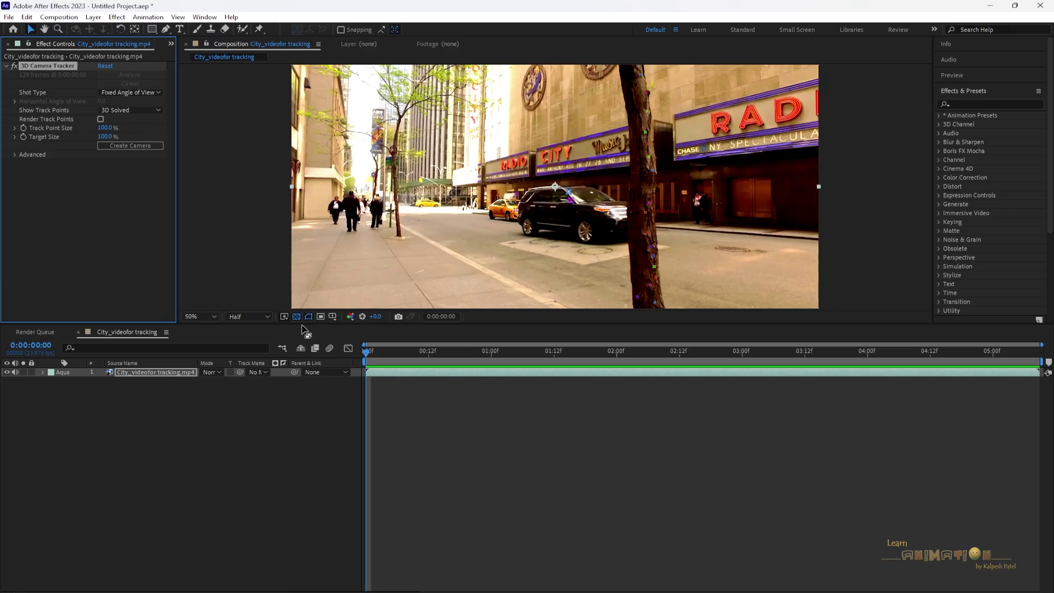
Create a solid and camera from track points on the street's ground
{"action": "left_click_drag", "start_coordinate": [302, 326], "coordinate": [302, 424]}
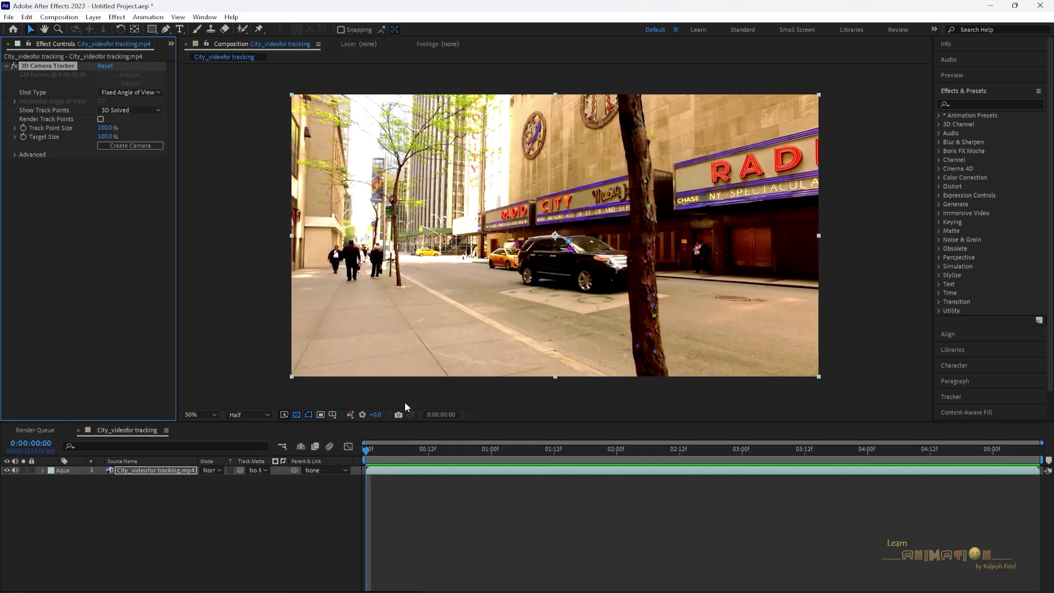
{"action": "left_click_drag", "start_coordinate": [380, 447], "coordinate": [596, 453]}
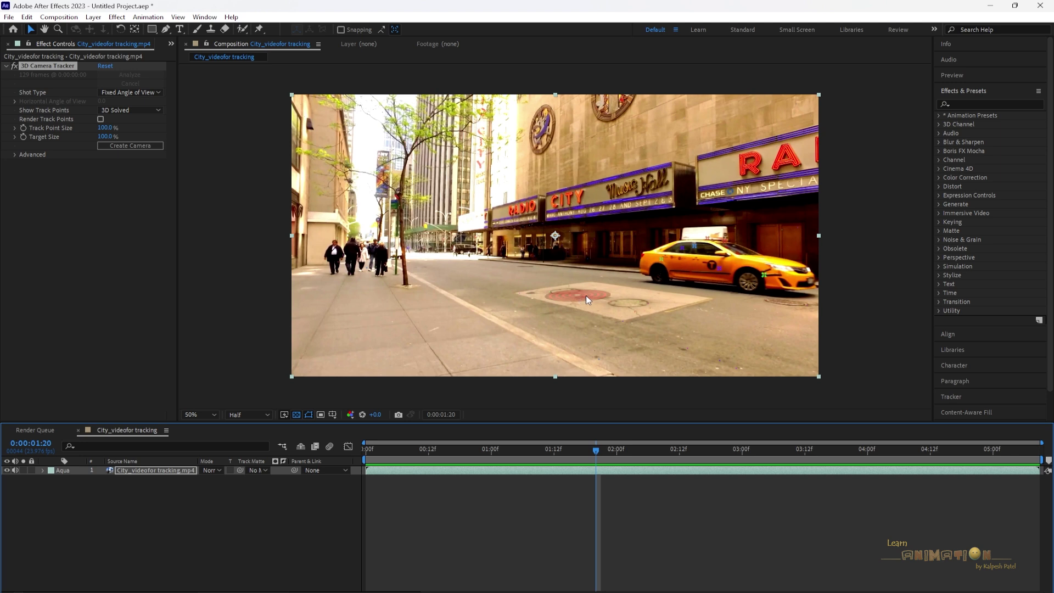
{"action": "right_click", "coordinate": [587, 297]}
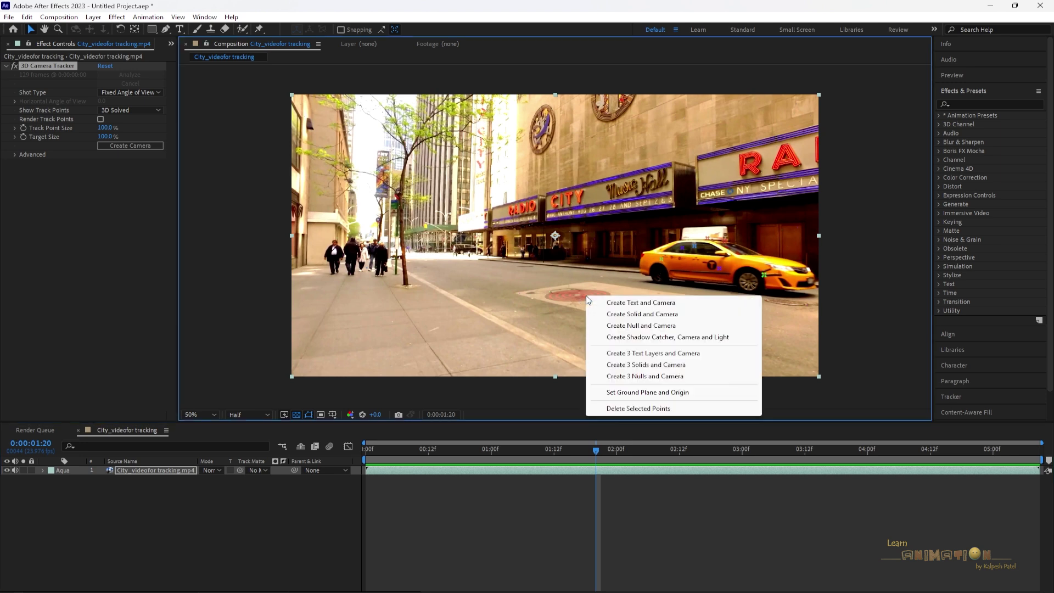
{"action": "left_click", "coordinate": [650, 315]}
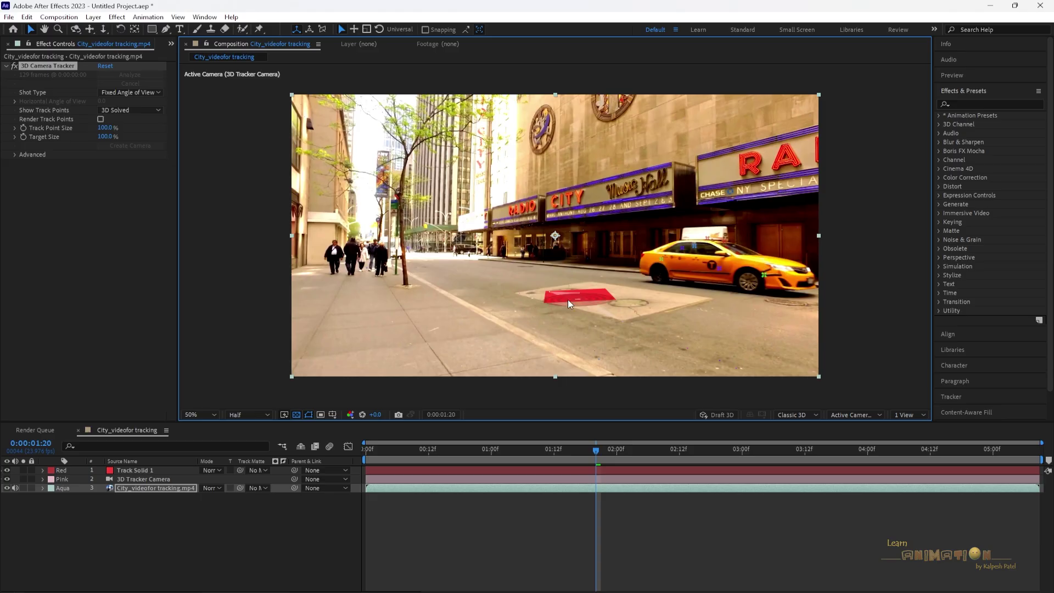
Scrub and preview to confirm the red Track Solid 1 stays locked to the pavement
{"action": "left_click_drag", "start_coordinate": [591, 452], "coordinate": [373, 450]}
{"action": "key", "text": "space"}
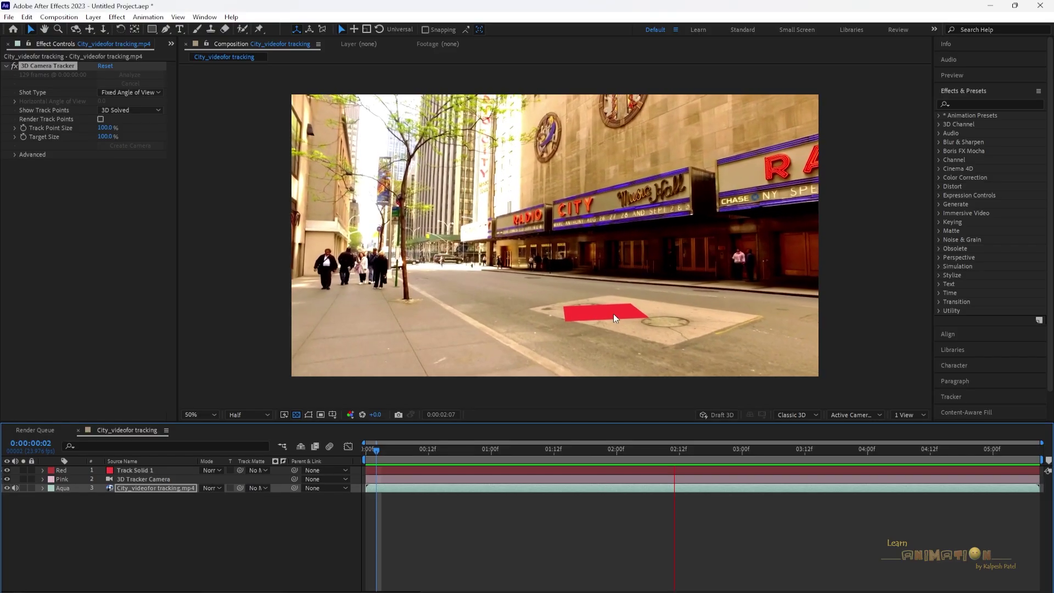
{"action": "key", "text": "space"}
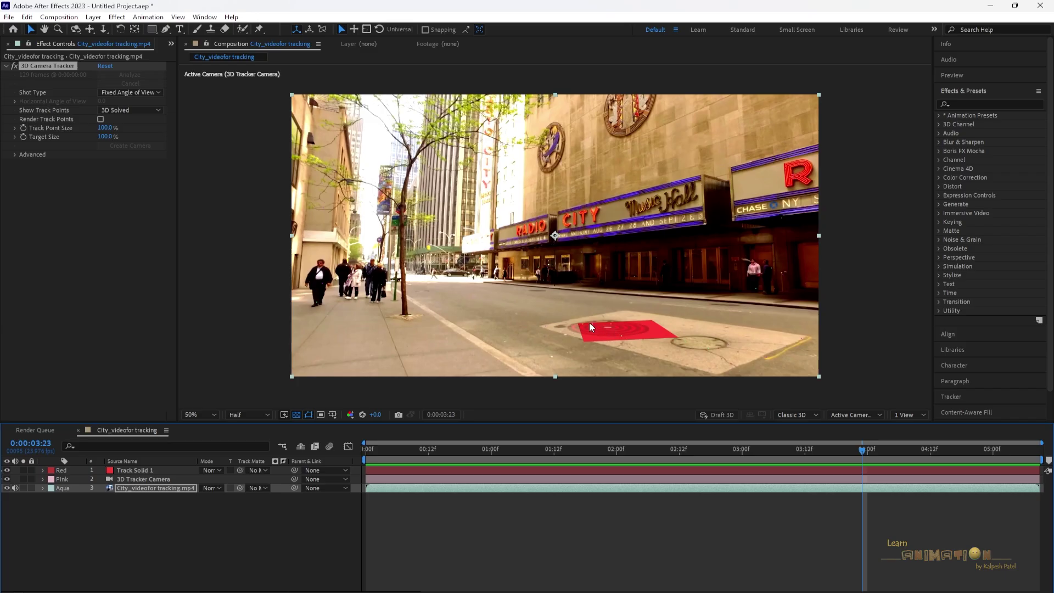
{"action": "left_click", "coordinate": [43, 471]}
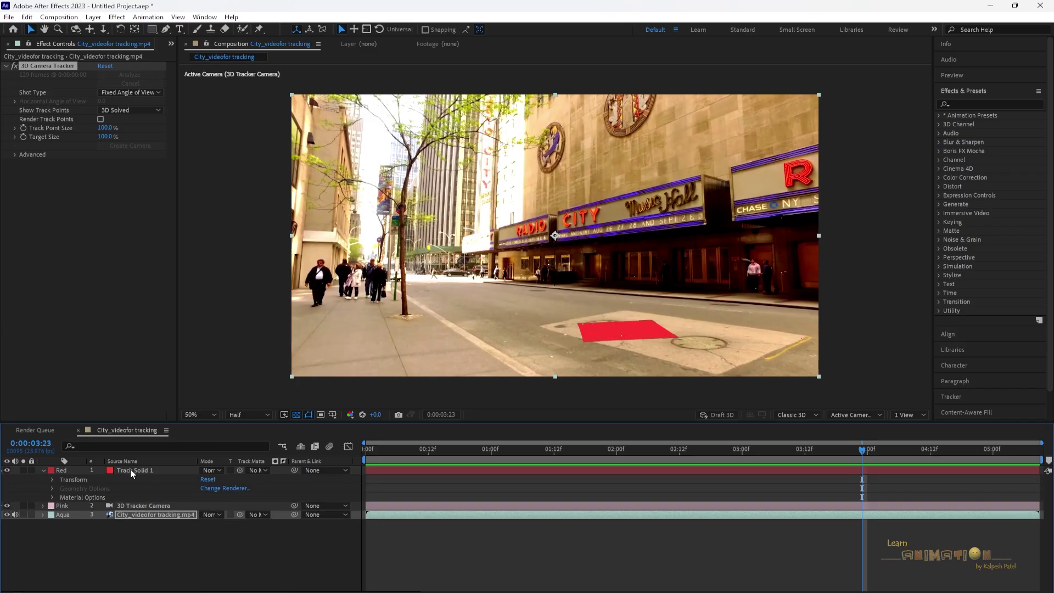
Rotate Track Solid 1 to 56° around Z and move it onto the pavement patch
{"action": "left_click", "coordinate": [53, 480]}
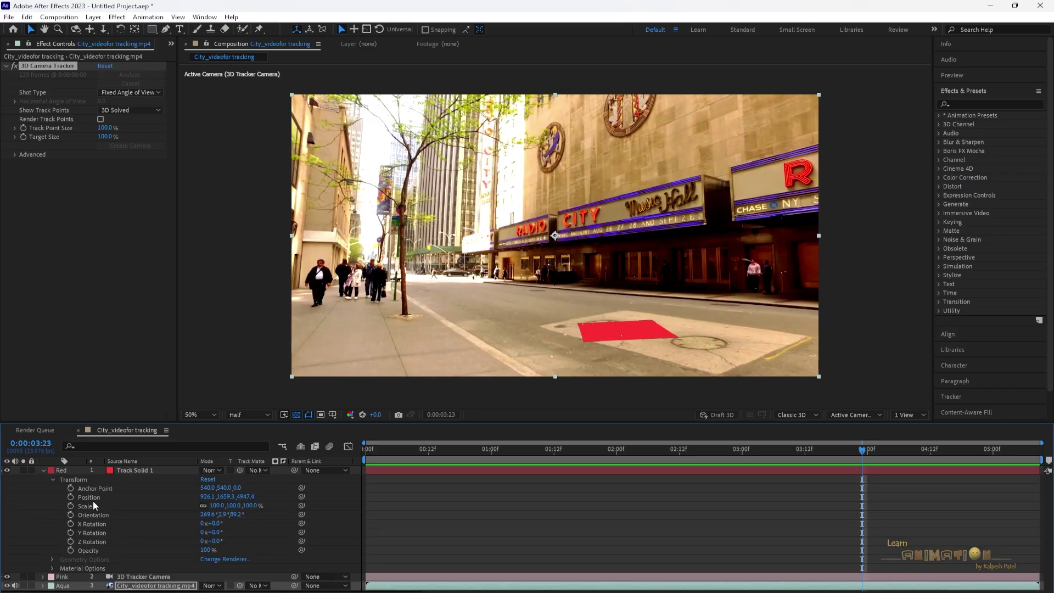
{"action": "left_click", "coordinate": [96, 533]}
{"action": "left_click_drag", "start_coordinate": [213, 541], "coordinate": [239, 540]}
{"action": "left_click_drag", "start_coordinate": [670, 338], "coordinate": [649, 334]}
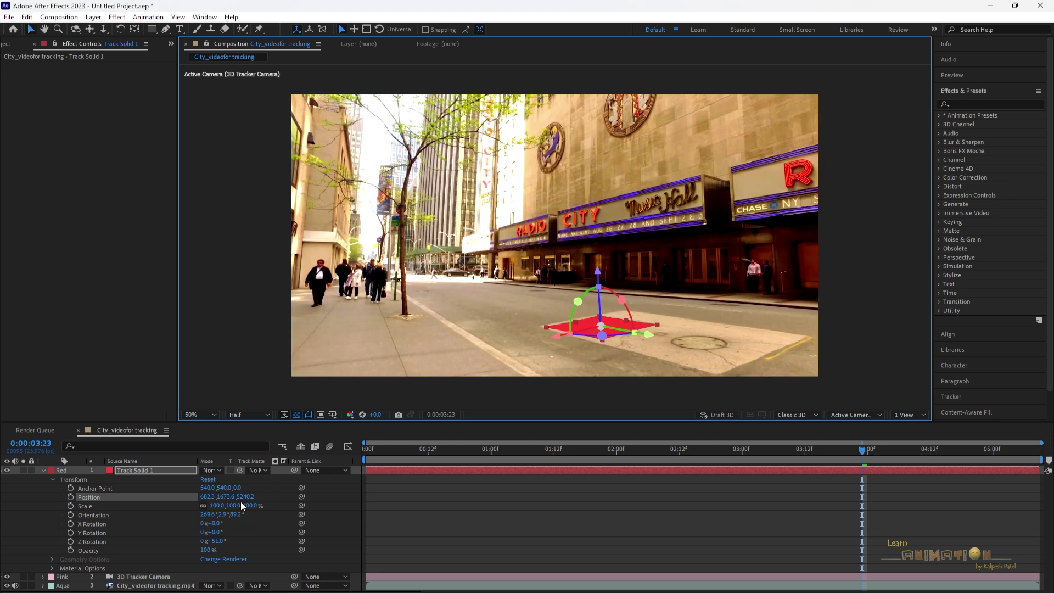
{"action": "scroll", "coordinate": [630, 229], "scroll_direction": "up", "scroll_amount": 4}
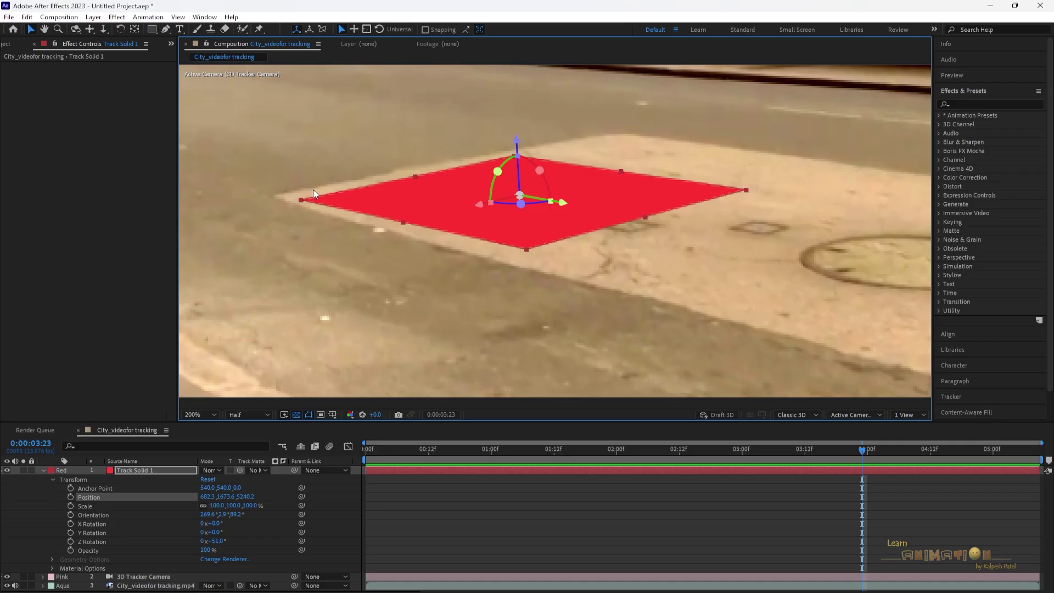
{"action": "left_click_drag", "start_coordinate": [212, 542], "coordinate": [215, 542]}
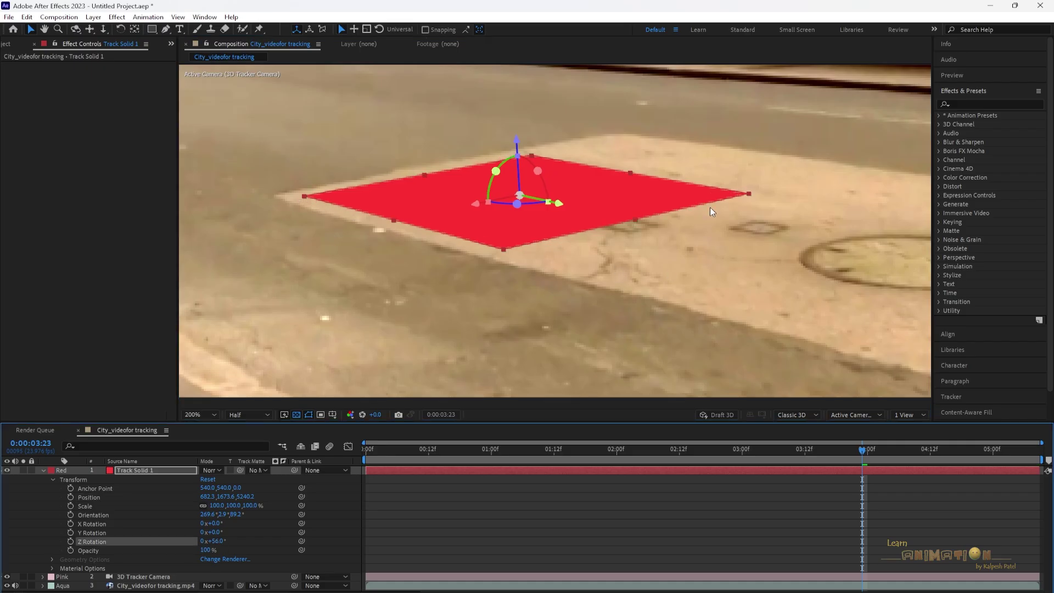
{"action": "scroll", "coordinate": [712, 211], "scroll_direction": "down", "scroll_amount": 1}
Replay from near the start to check the solid holds on the pavement
{"action": "left_click_drag", "start_coordinate": [461, 453], "coordinate": [387, 461]}
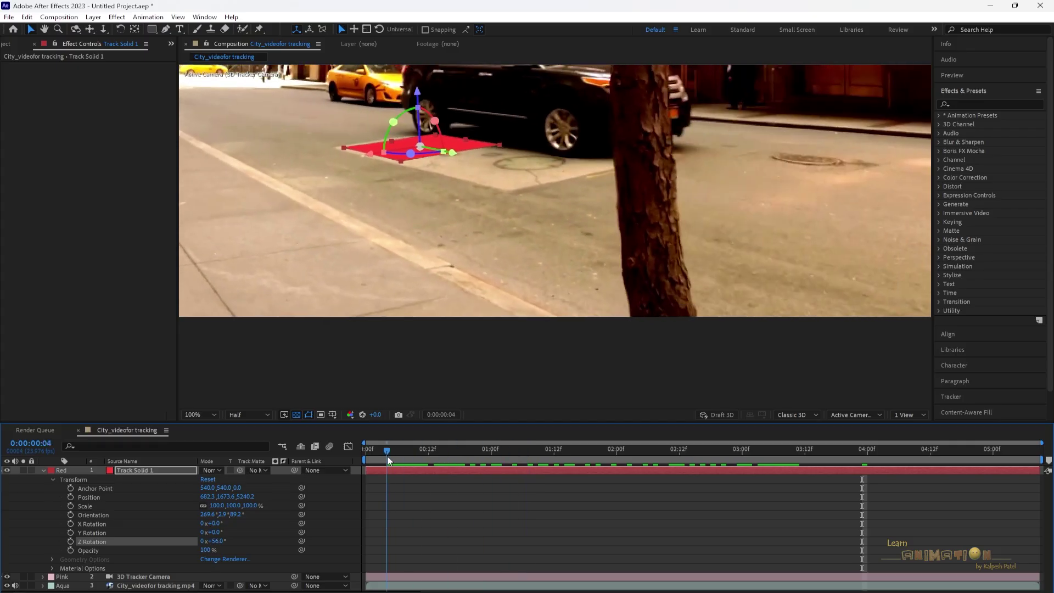
{"action": "left_click", "coordinate": [252, 370]}
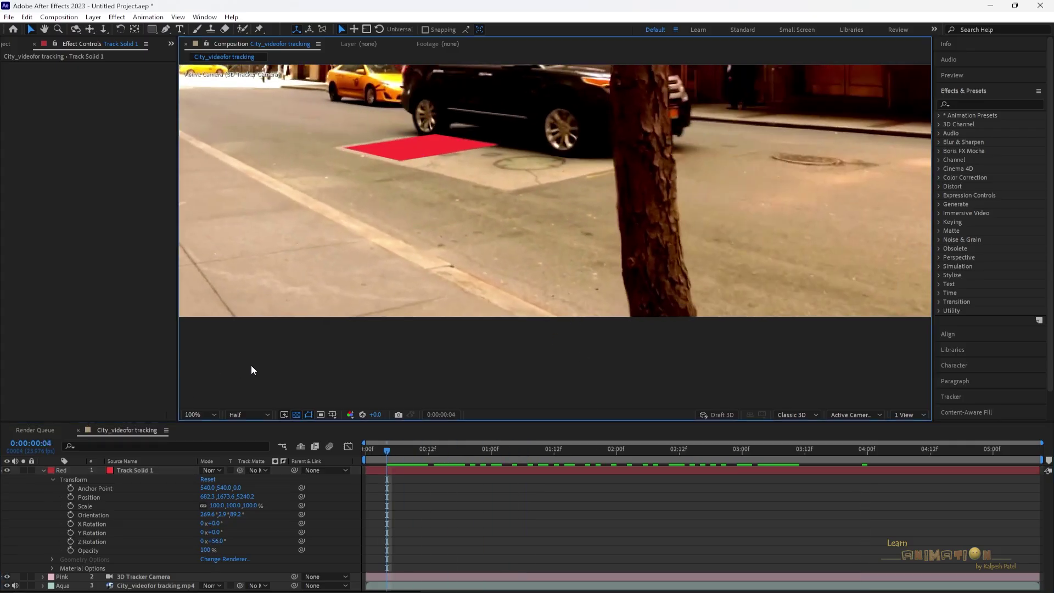
{"action": "key", "text": "space"}
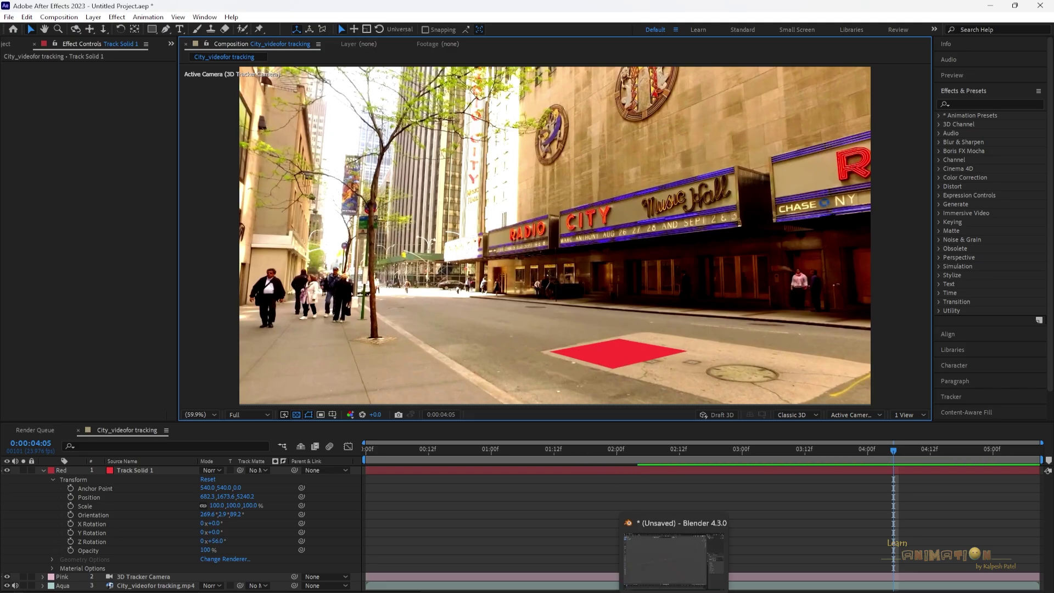
{"action": "left_click", "coordinate": [643, 585]}
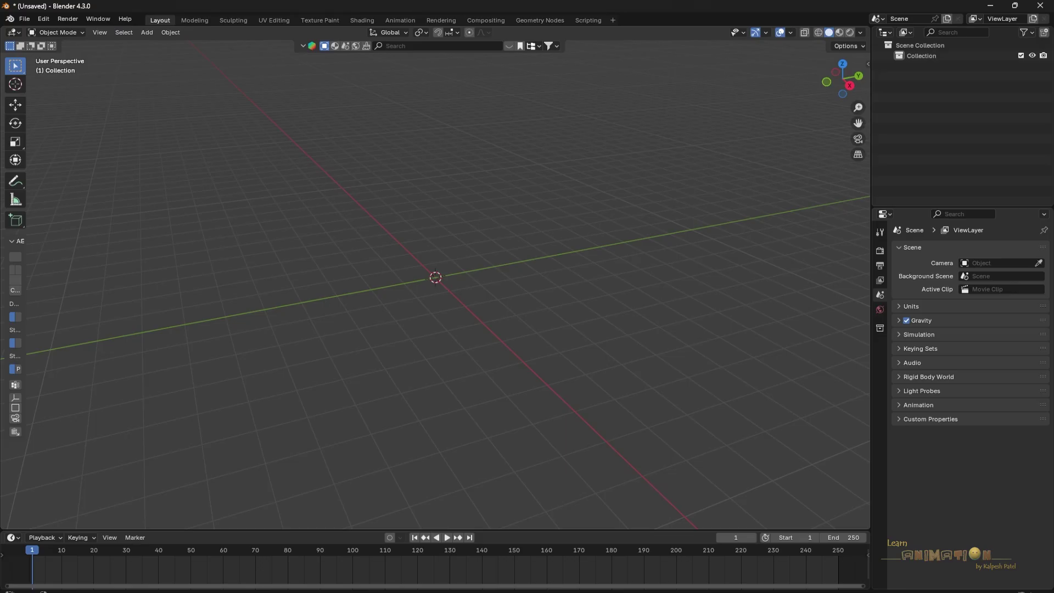
{"action": "left_click", "coordinate": [42, 20]}
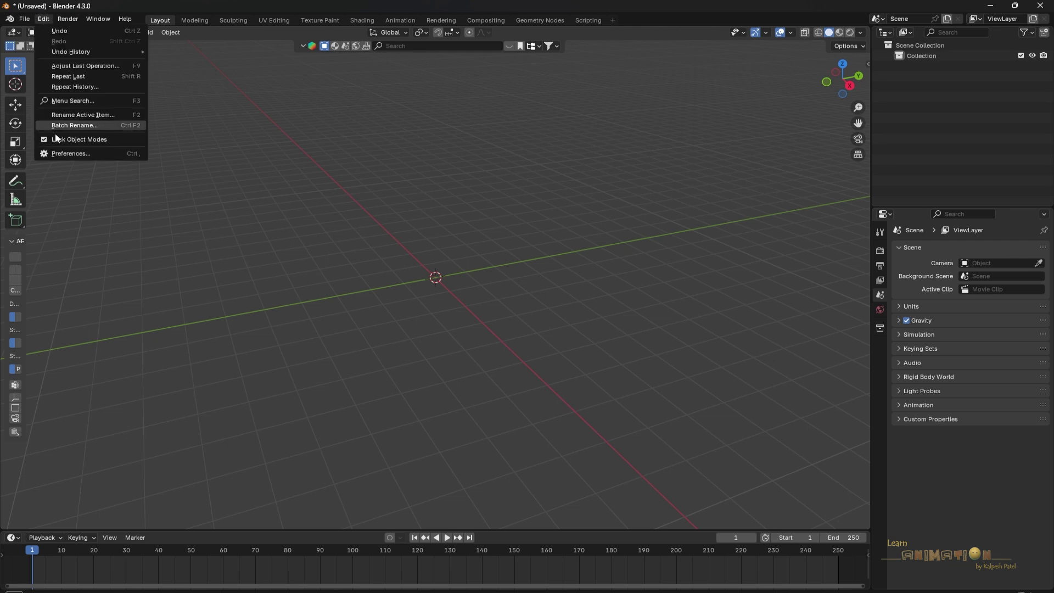
{"action": "left_click", "coordinate": [66, 149]}
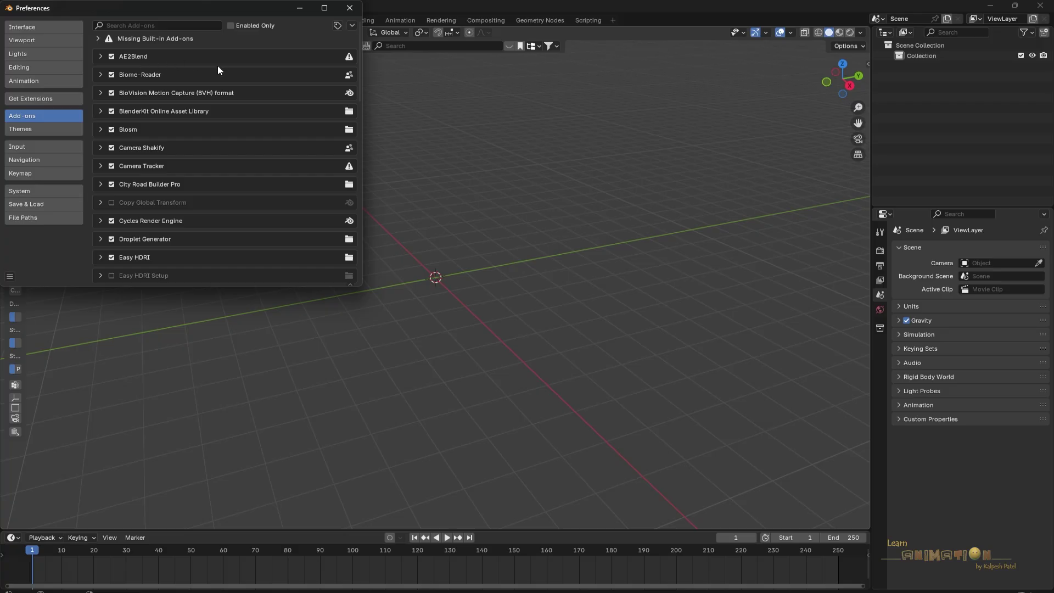
{"action": "left_click", "coordinate": [349, 8]}
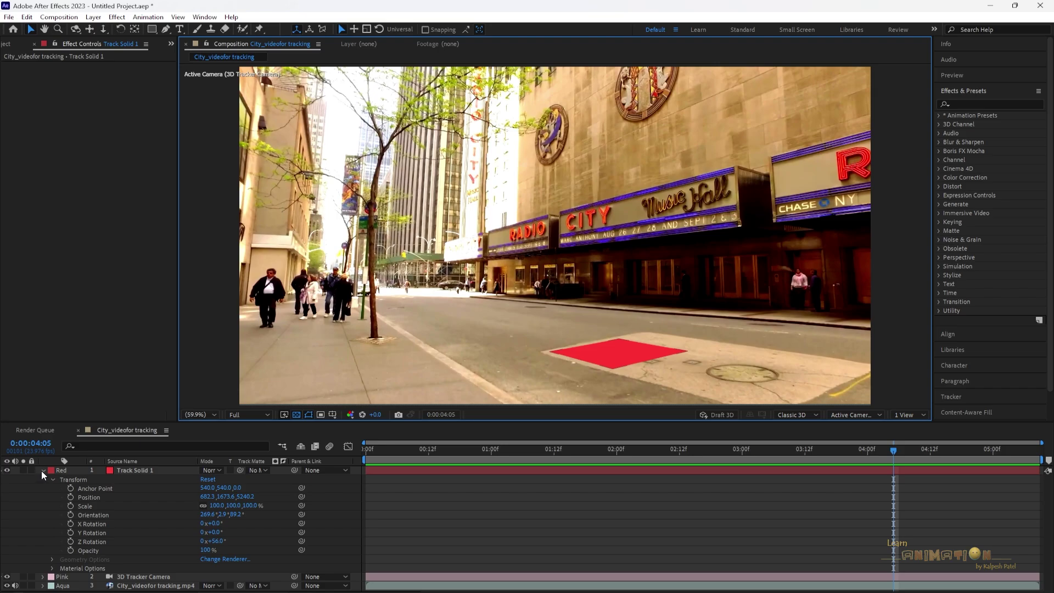
Select all Position and Orientation keyframes of the 3D Tracker Camera's Transform
{"action": "left_click", "coordinate": [43, 470]}
{"action": "left_click", "coordinate": [144, 479]}
{"action": "left_click", "coordinate": [43, 479]}
{"action": "left_click", "coordinate": [52, 488]}
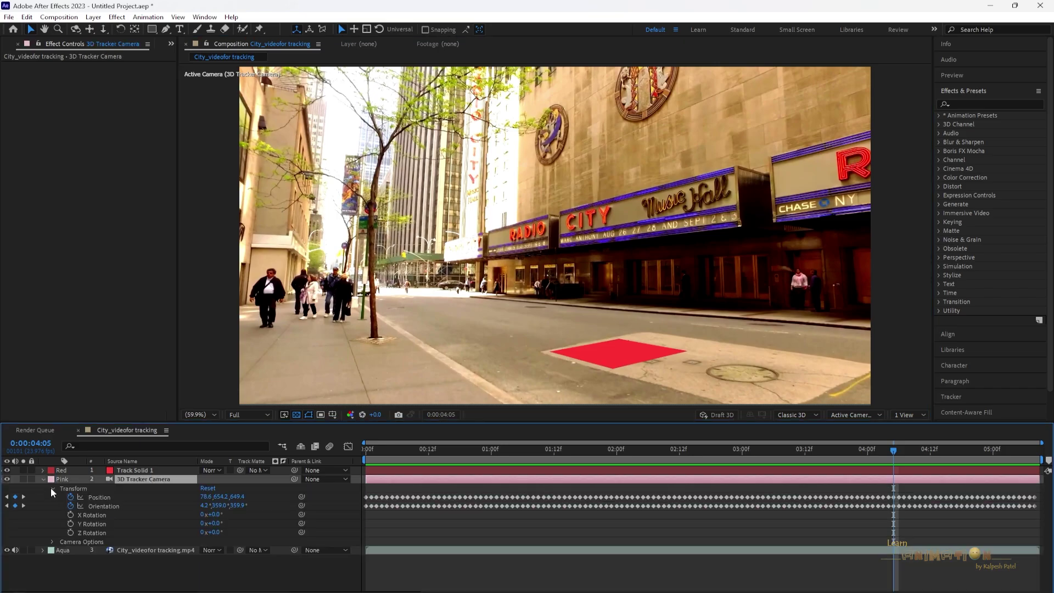
{"action": "left_click", "coordinate": [99, 497]}
{"action": "left_click", "coordinate": [107, 507], "text": "shift"}
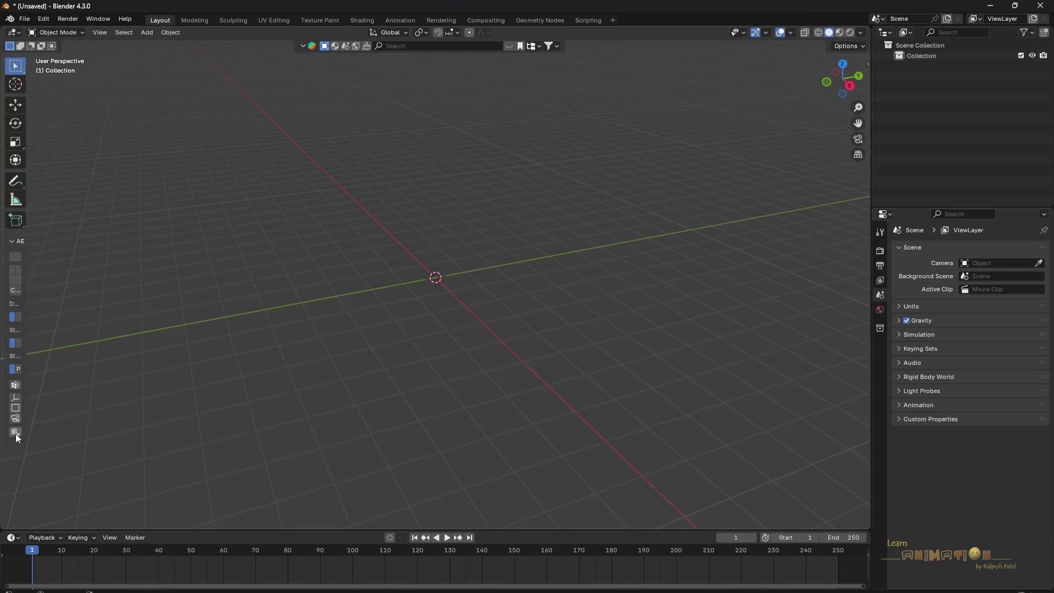
Create Camera_Transform from the copied keyframes via AE2Blend, then return to After Effects
{"action": "left_click_drag", "start_coordinate": [26, 289], "coordinate": [45, 287]}
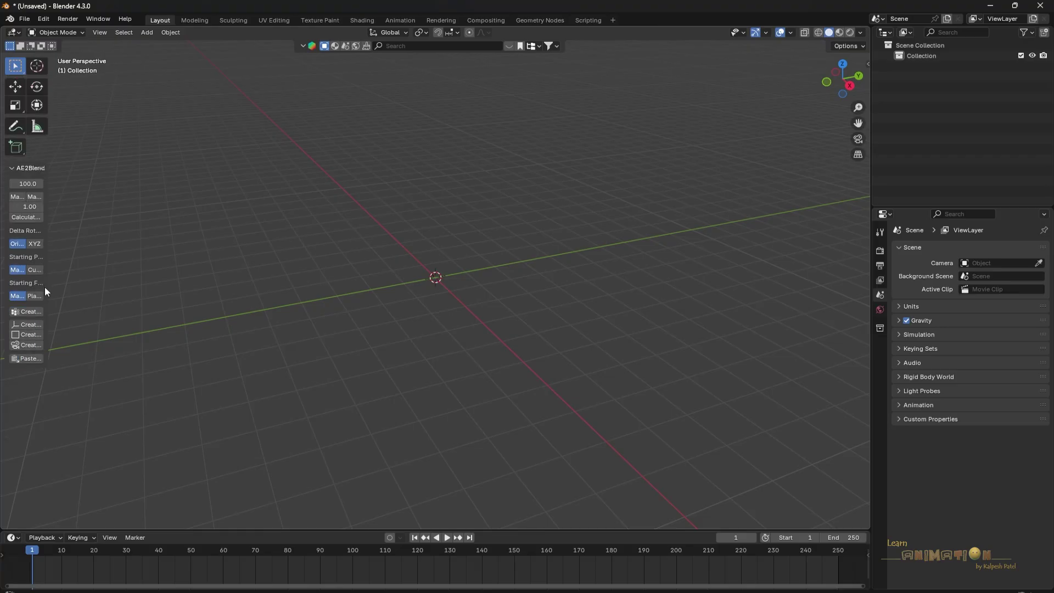
{"action": "left_click", "coordinate": [28, 345]}
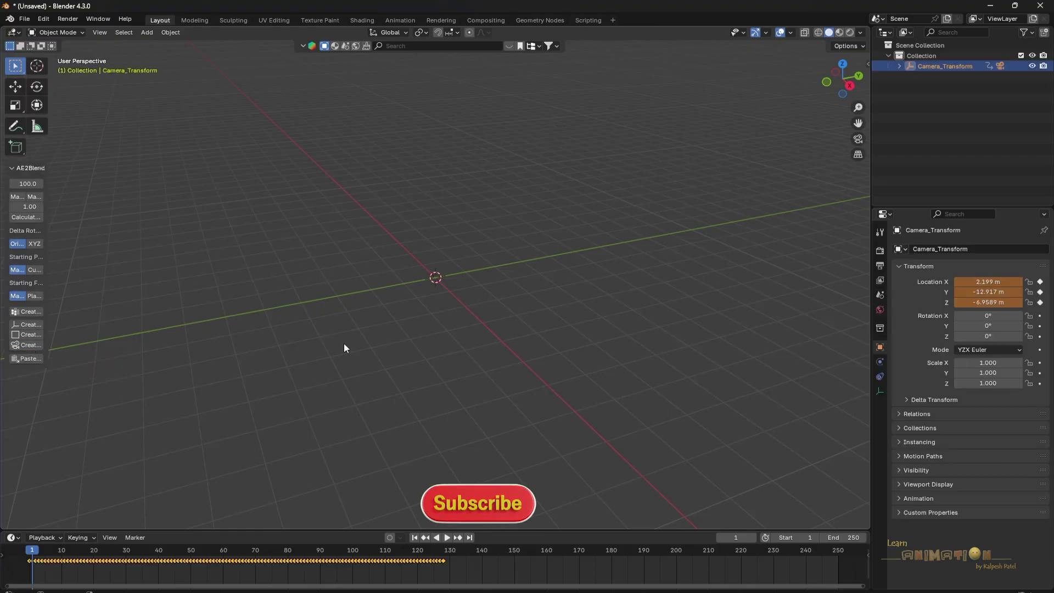
{"action": "middle_click_drag", "start_coordinate": [448, 332], "coordinate": [565, 351]}
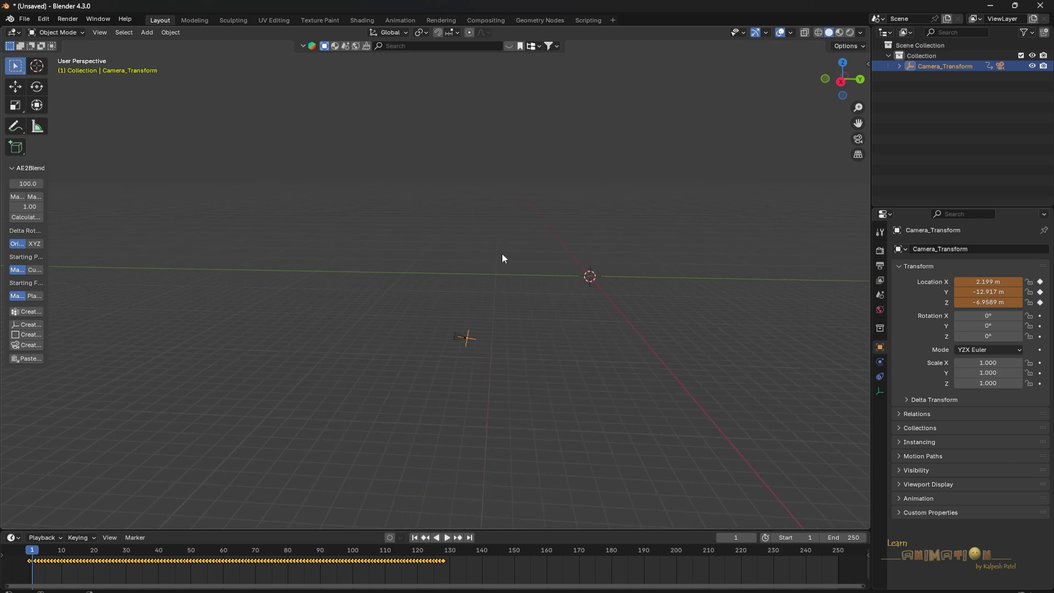
{"action": "mouse_move", "coordinate": [626, 592]}
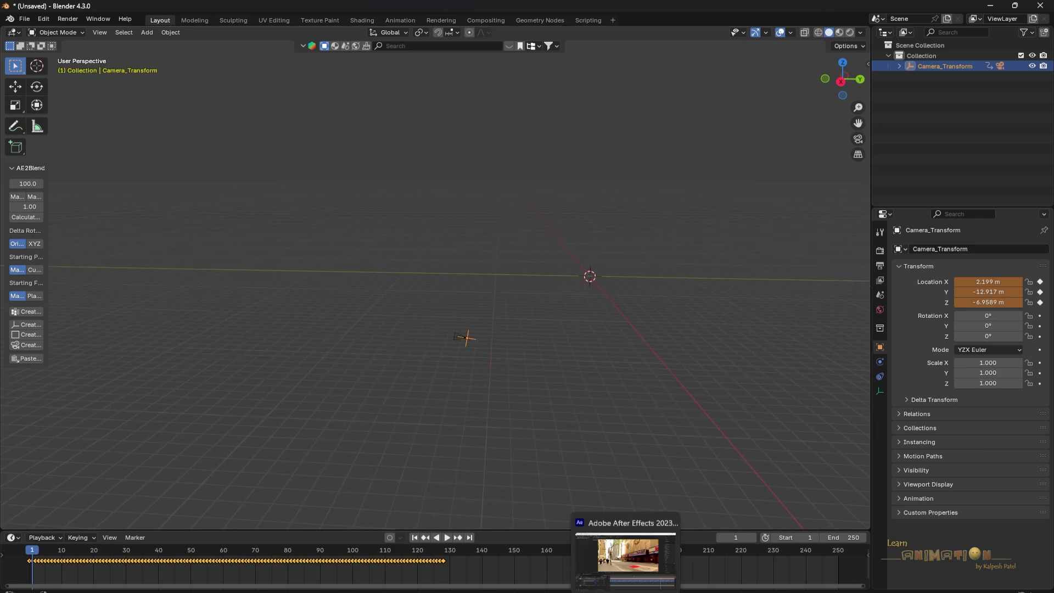
{"action": "left_click", "coordinate": [614, 547]}
Select Track Solid 1's Anchor Point, Position, Scale and Orientation transform properties
{"action": "left_click", "coordinate": [42, 470]}
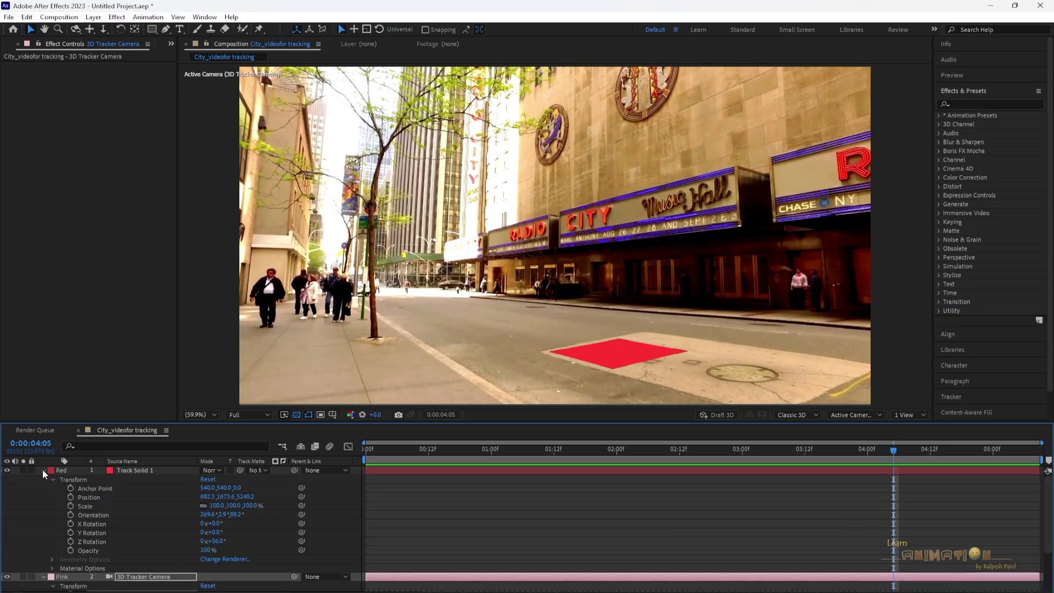
{"action": "left_click", "coordinate": [159, 471]}
{"action": "left_click", "coordinate": [99, 488]}
{"action": "left_click", "coordinate": [93, 497], "text": "shift"}
{"action": "left_click", "coordinate": [89, 505], "text": "shift"}
{"action": "left_click", "coordinate": [94, 515], "text": "shift"}
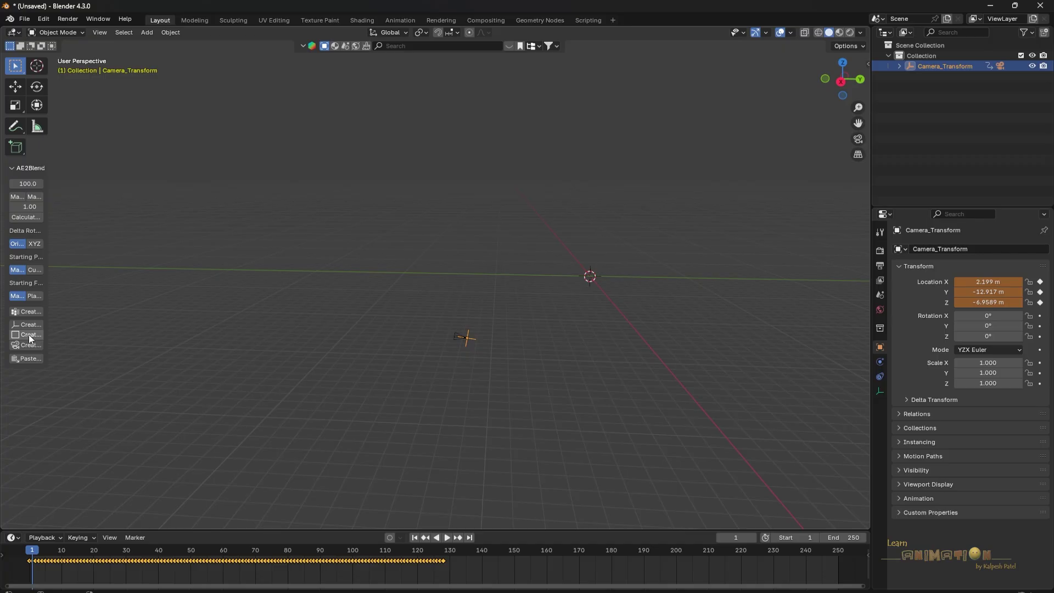
Create Plane_Transform and an Empty from the copied solid transform via AE2Blend
{"action": "left_click_drag", "start_coordinate": [46, 334], "coordinate": [90, 335]}
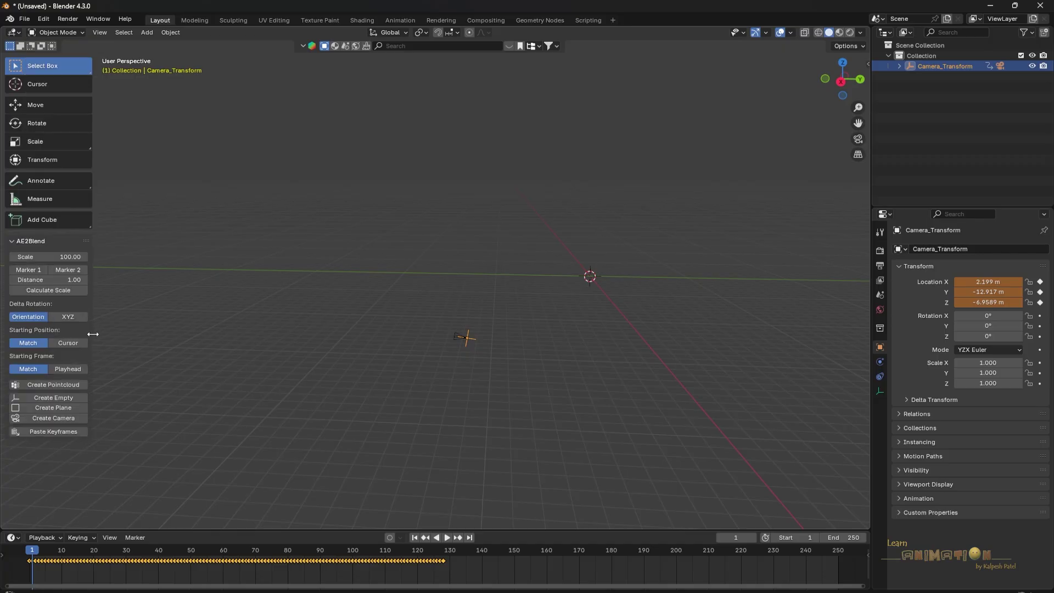
{"action": "left_click", "coordinate": [58, 407]}
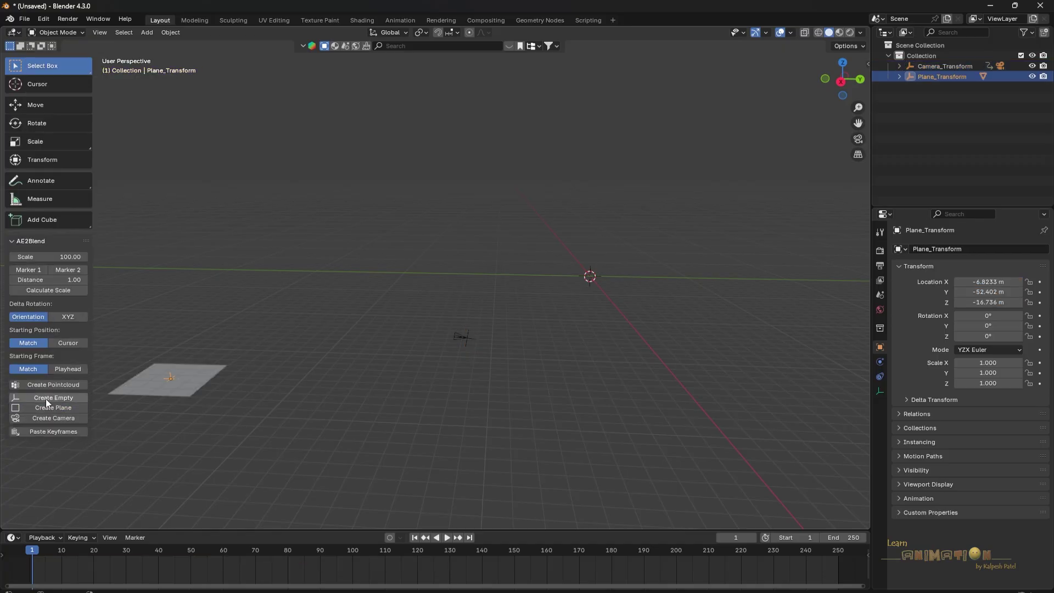
{"action": "left_click", "coordinate": [50, 397]}
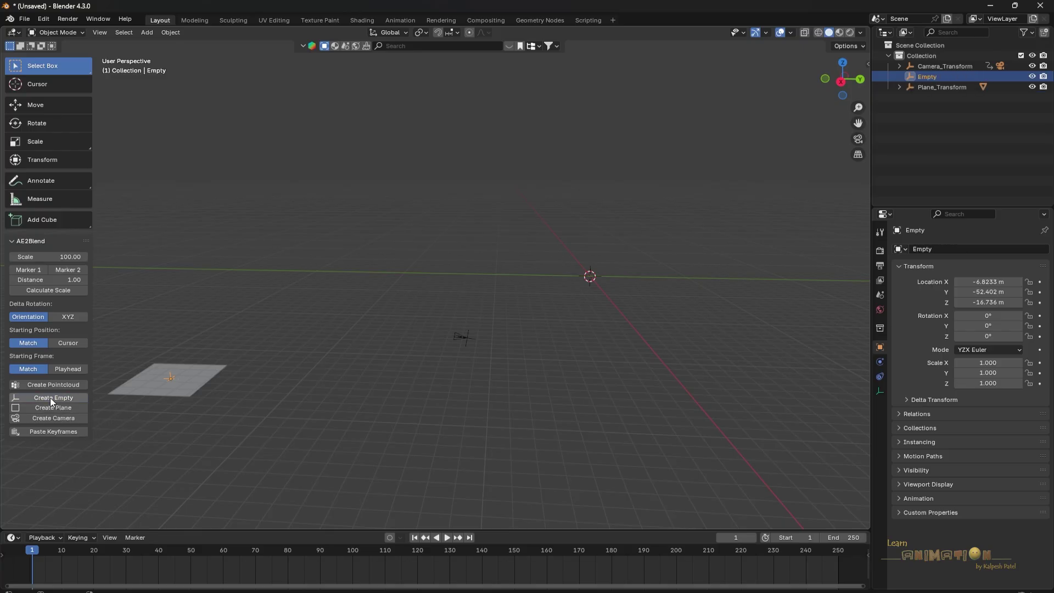
Select the Empty and zoom and orbit the viewport to inspect the scene
{"action": "left_click", "coordinate": [927, 76]}
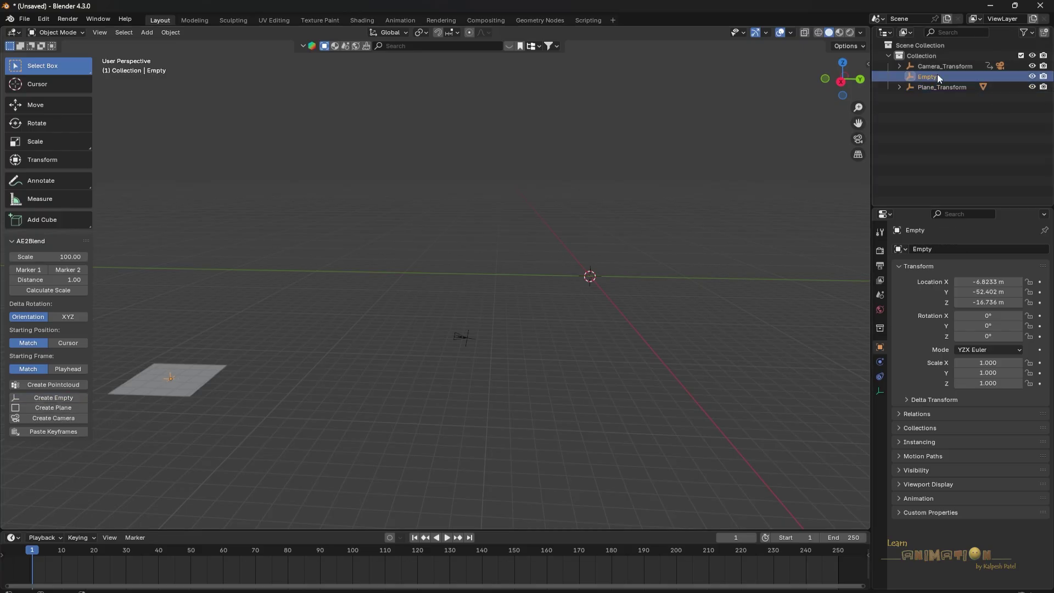
{"action": "scroll", "coordinate": [465, 368], "scroll_direction": "down", "scroll_amount": 2}
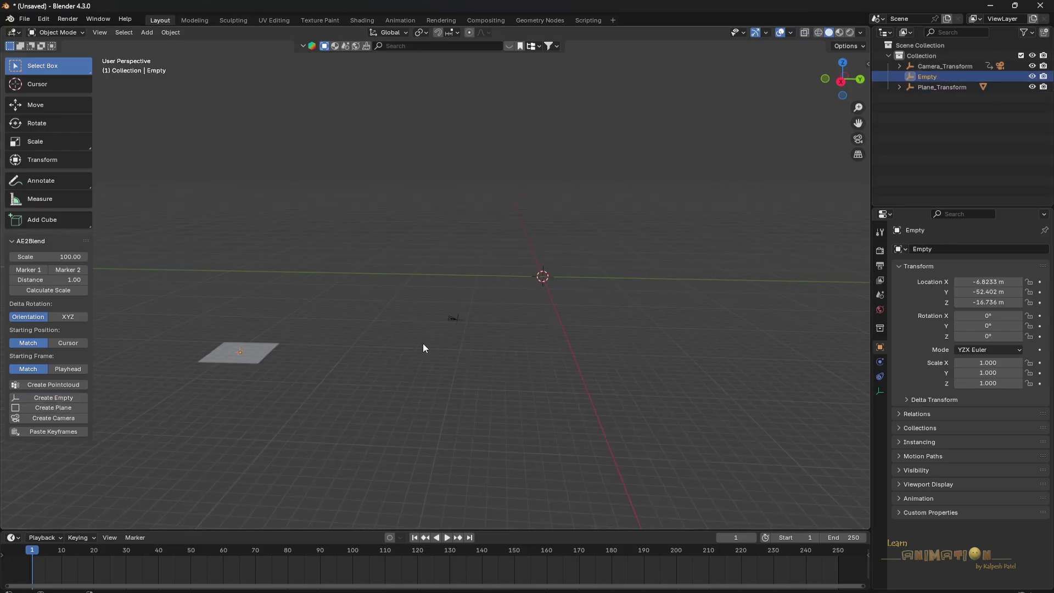
{"action": "scroll", "coordinate": [476, 341], "scroll_direction": "down", "scroll_amount": 1}
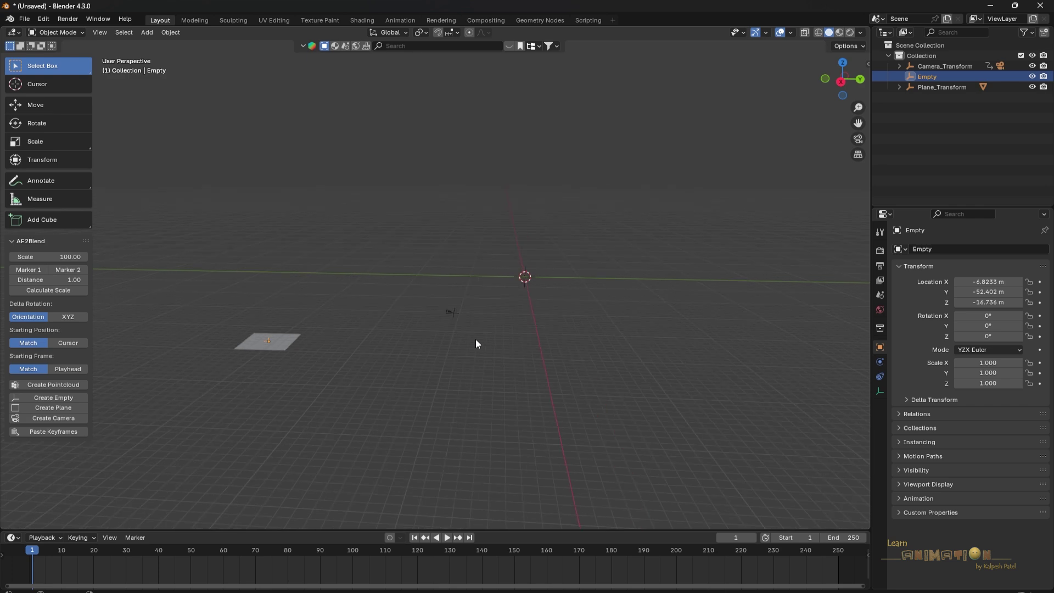
{"action": "mouse_move", "coordinate": [384, 348]}
{"action": "middle_mouse_down"}
{"action": "mouse_move", "coordinate": [396, 320]}
{"action": "mouse_move", "coordinate": [379, 346]}
{"action": "mouse_move", "coordinate": [294, 341]}
{"action": "mouse_move", "coordinate": [426, 326]}
{"action": "mouse_move", "coordinate": [394, 335]}
{"action": "middle_mouse_up"}
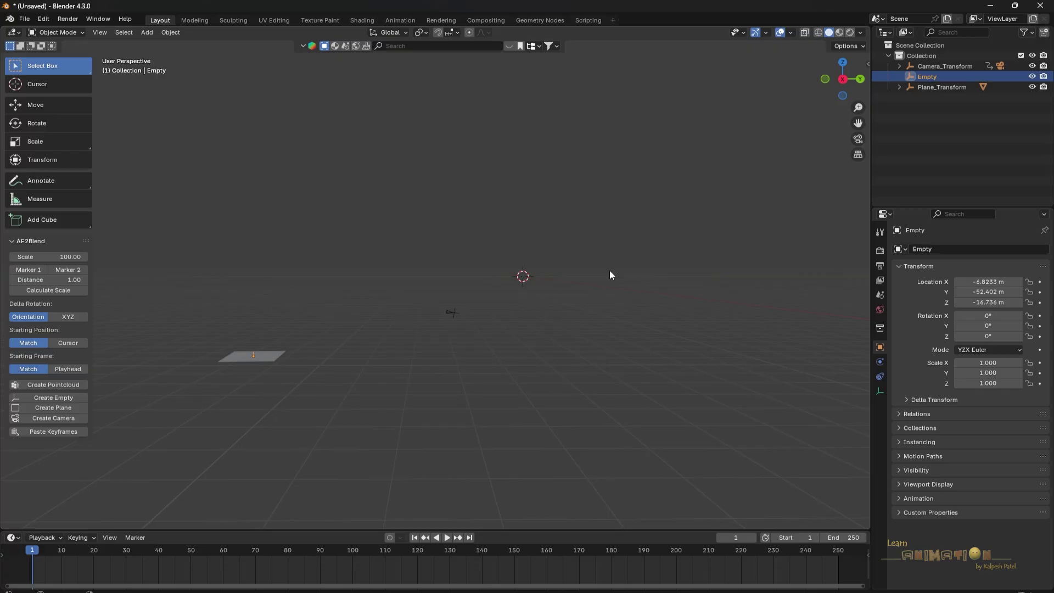
View through the tracked camera at frame 1 and enable its Background Images
{"action": "left_click", "coordinate": [858, 139]}
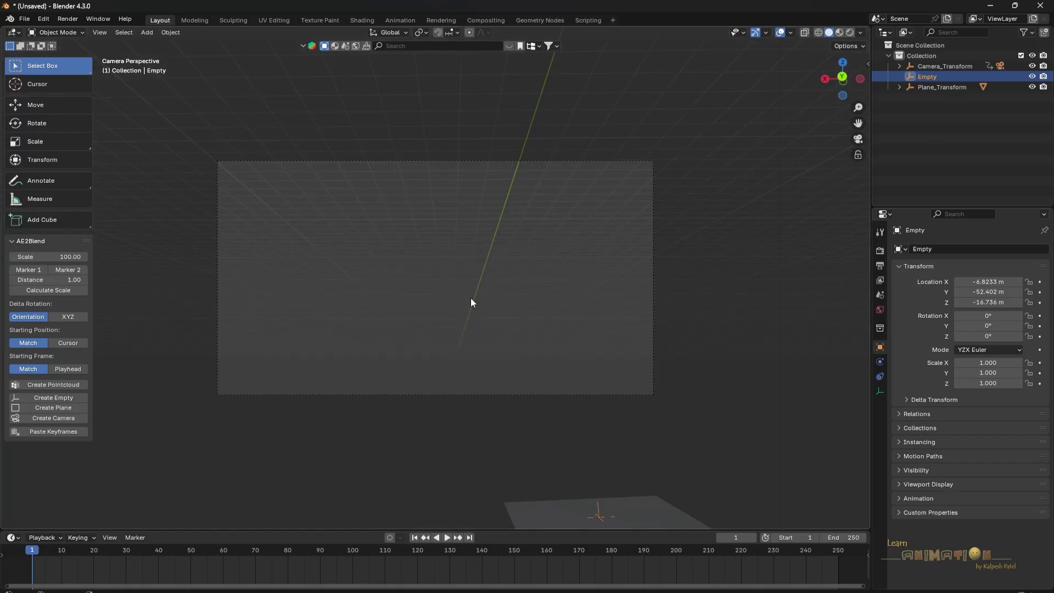
{"action": "left_click", "coordinate": [32, 561]}
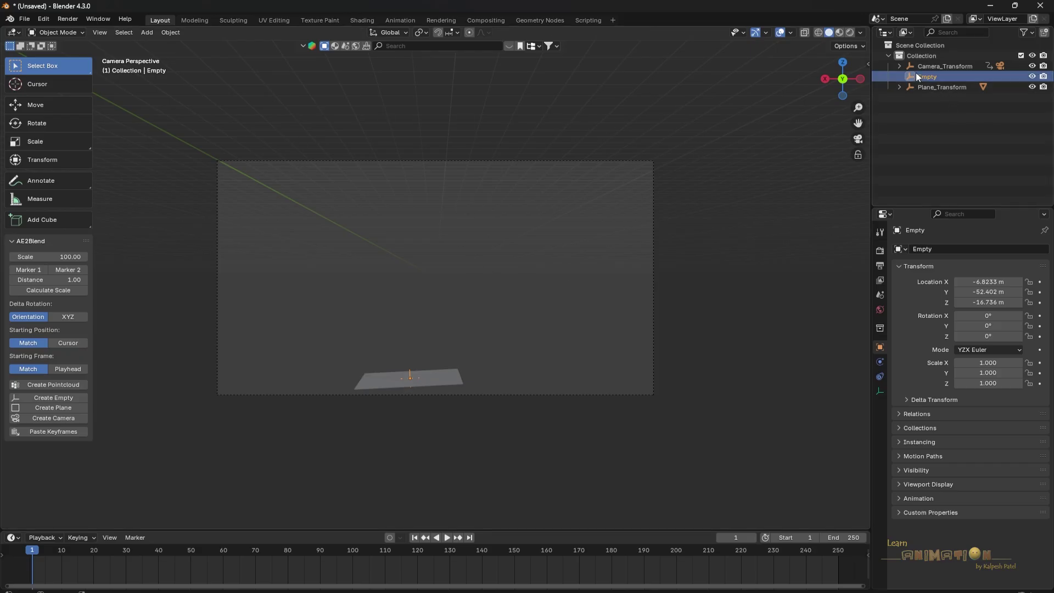
{"action": "left_click", "coordinate": [901, 66]}
{"action": "left_click", "coordinate": [899, 87]}
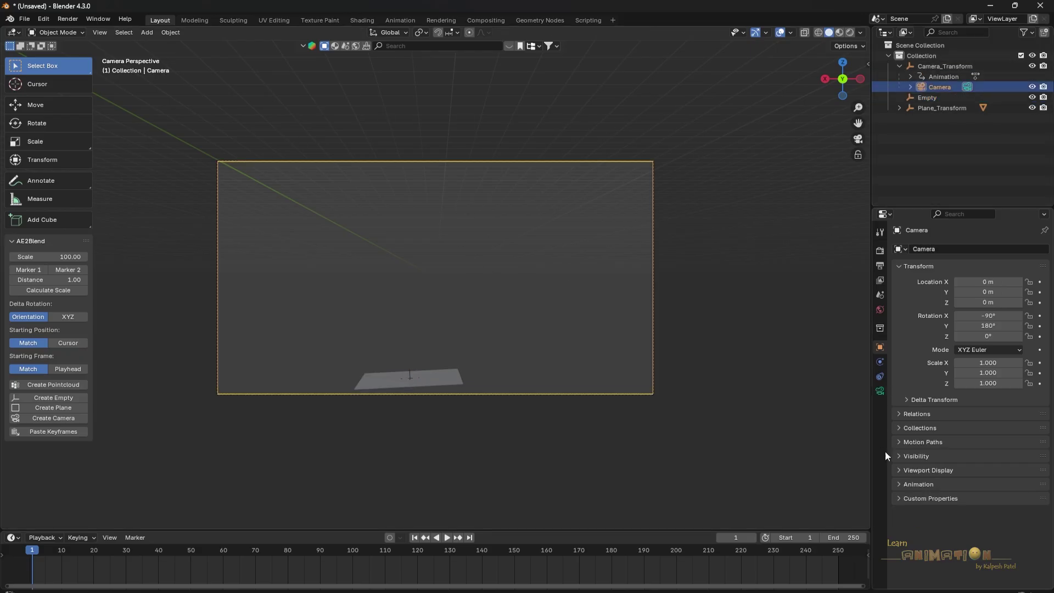
{"action": "left_click", "coordinate": [880, 391]}
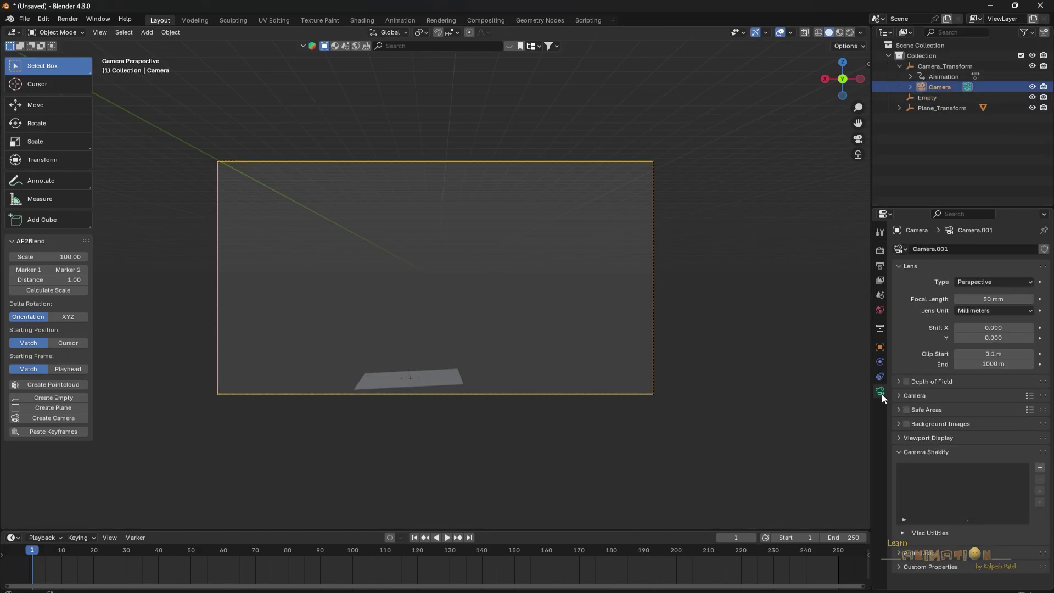
{"action": "left_click", "coordinate": [901, 424]}
Add City_video.mp4 from VFX_3D as a Movie Clip background at opacity 1.0
{"action": "left_click", "coordinate": [961, 439]}
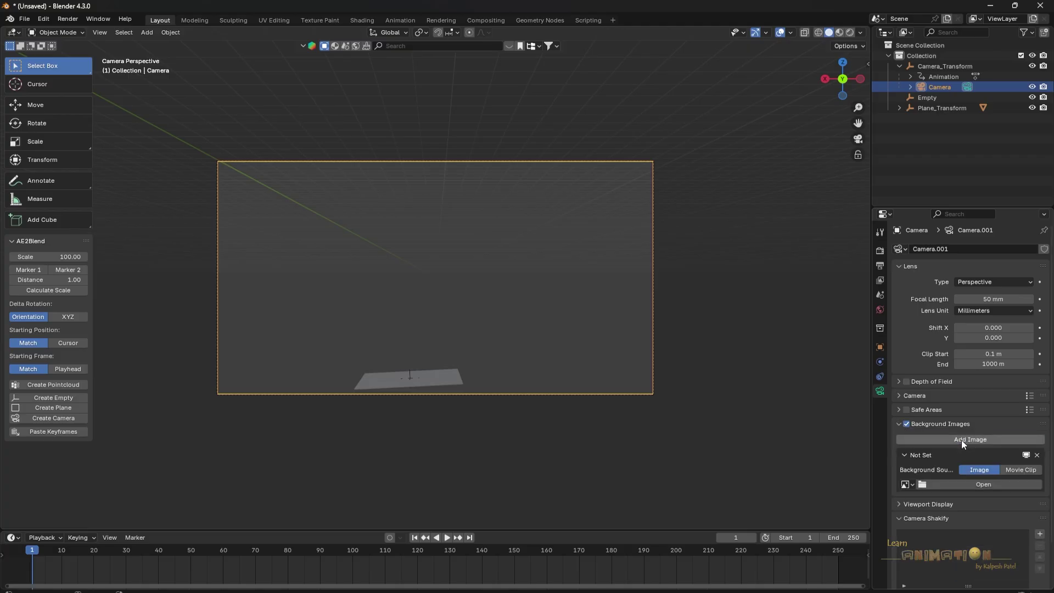
{"action": "left_click", "coordinate": [1023, 469]}
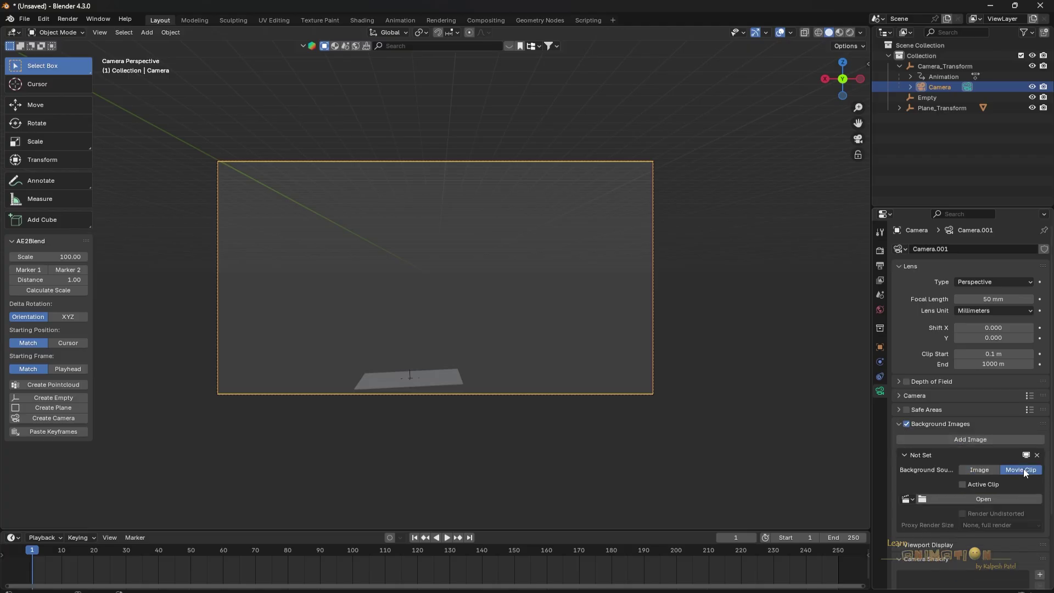
{"action": "left_click", "coordinate": [996, 499]}
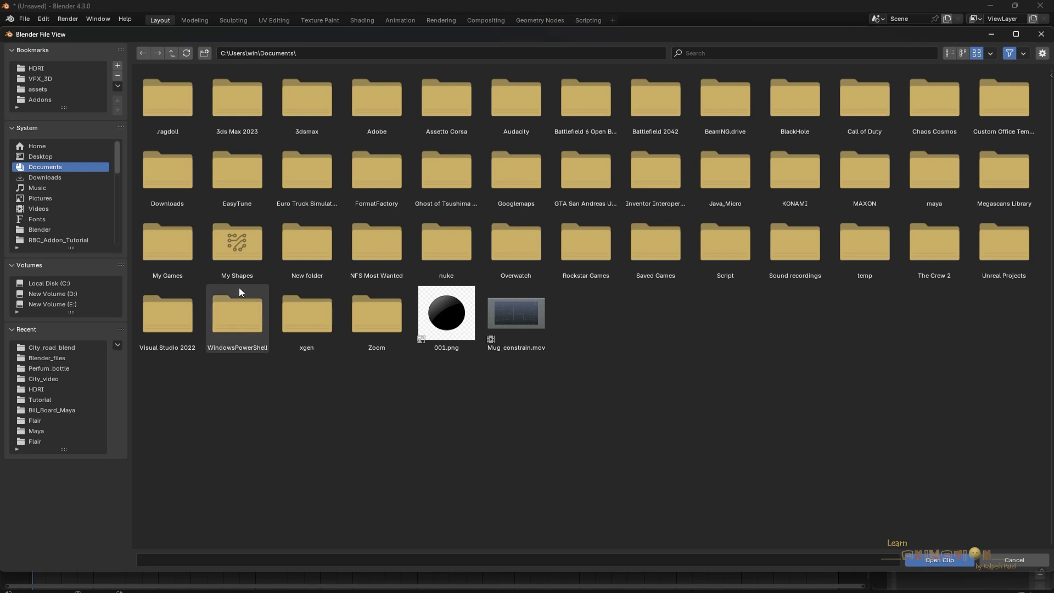
{"action": "left_click", "coordinate": [50, 78]}
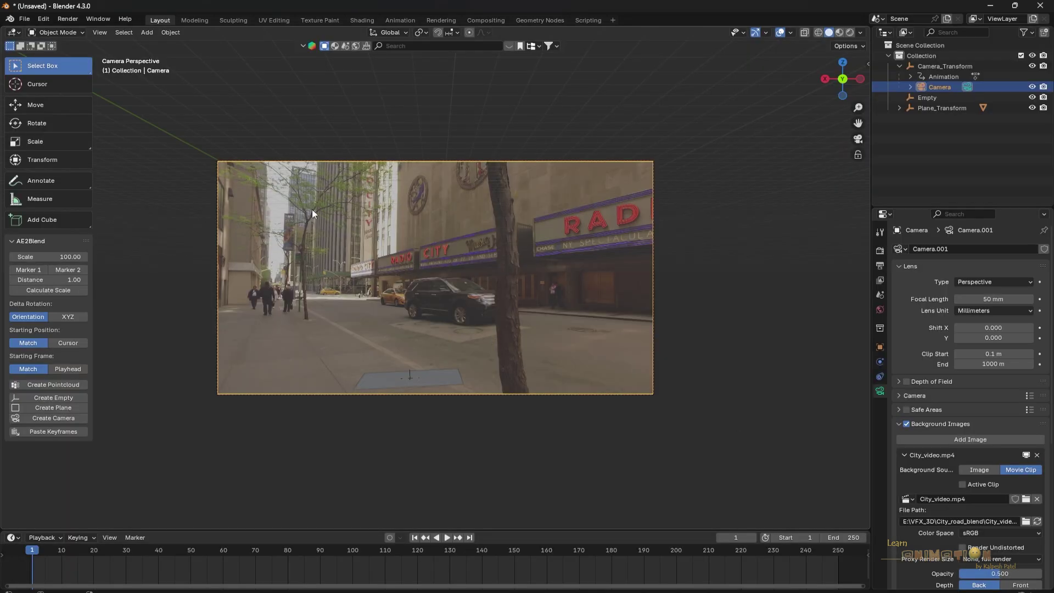
{"action": "left_click_drag", "start_coordinate": [967, 573], "coordinate": [1041, 574]}
{"action": "left_click_drag", "start_coordinate": [34, 551], "coordinate": [77, 552]}
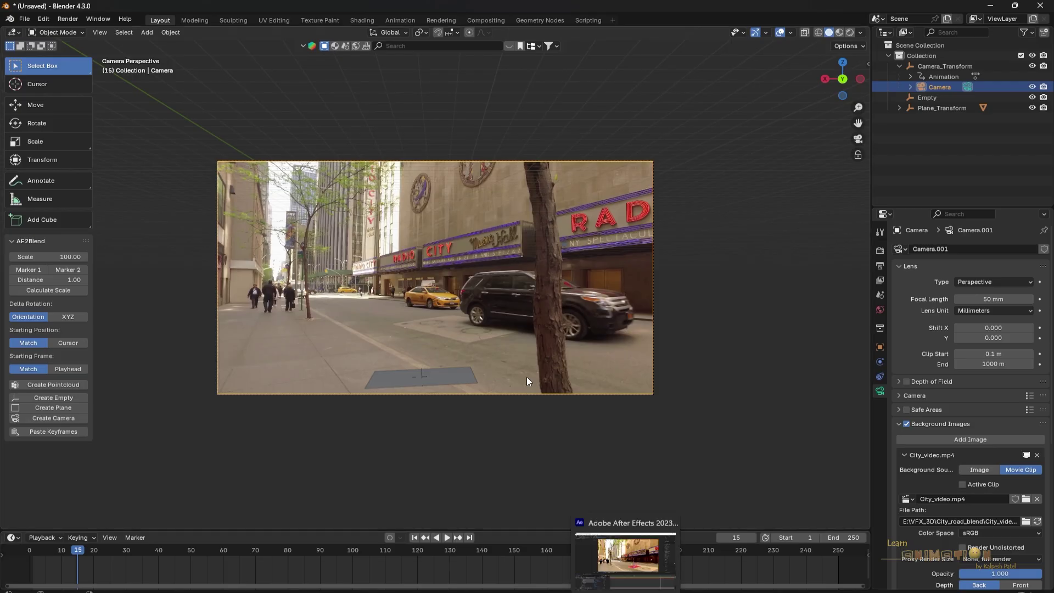
Open the 3D Tracker Camera settings in After Effects to check its focal length
{"action": "left_click", "coordinate": [626, 574]}
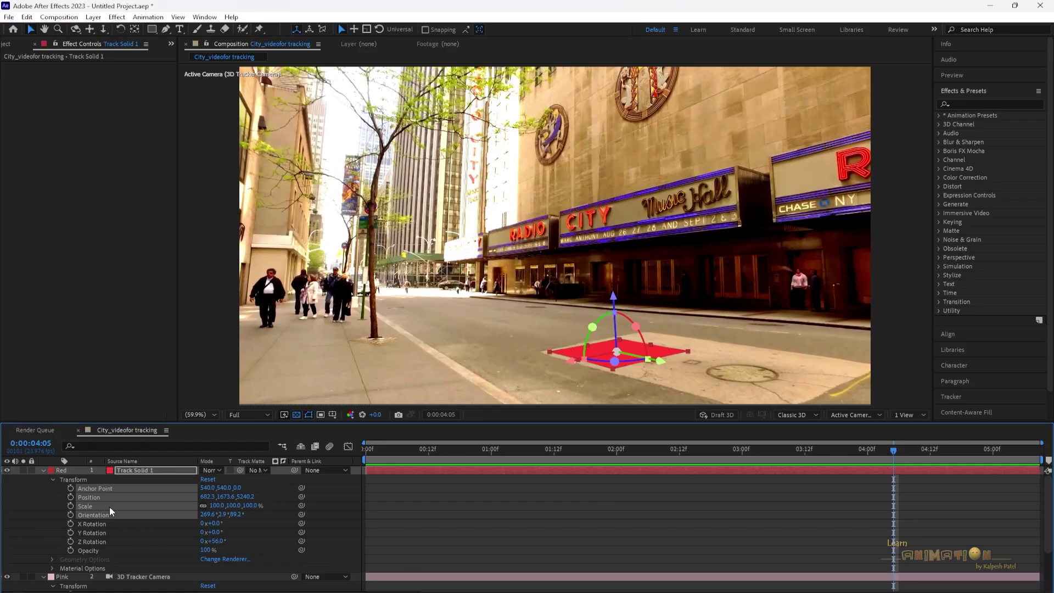
{"action": "left_click", "coordinate": [43, 470]}
{"action": "left_click", "coordinate": [146, 480]}
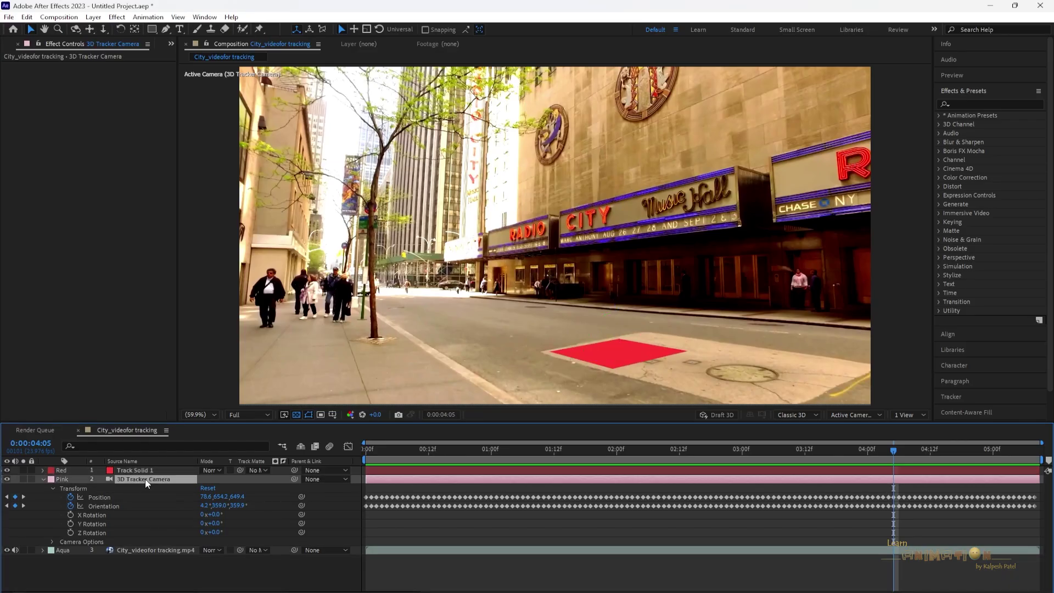
{"action": "double_click", "coordinate": [146, 480]}
{"action": "double_click", "coordinate": [365, 245]}
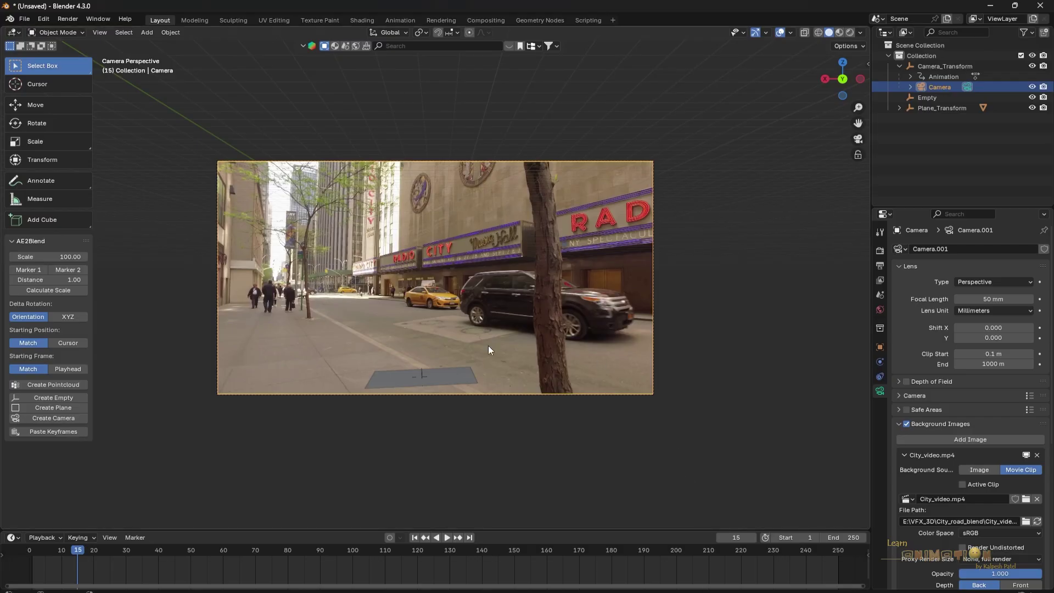
Set the tracked camera's focal length to 22.97 mm and scrub the footage to check the plane's fit
{"action": "left_click", "coordinate": [961, 298]}
{"action": "type", "text": "22.97"}
{"action": "key", "text": "Return"}
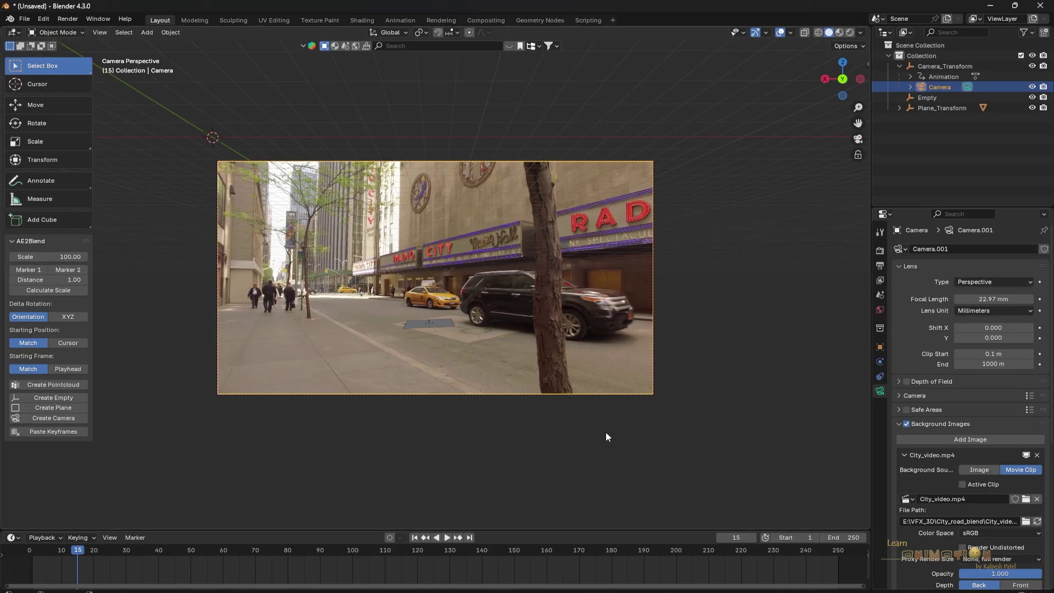
{"action": "mouse_move", "coordinate": [47, 549]}
{"action": "left_mouse_down"}
{"action": "mouse_move", "coordinate": [322, 571]}
{"action": "mouse_move", "coordinate": [127, 571]}
{"action": "mouse_move", "coordinate": [81, 551]}
{"action": "mouse_move", "coordinate": [135, 549]}
{"action": "mouse_move", "coordinate": [48, 552]}
{"action": "left_mouse_up"}
{"action": "scroll", "coordinate": [429, 383], "scroll_direction": "up", "scroll_amount": 2}
{"action": "scroll", "coordinate": [429, 383], "scroll_direction": "up", "scroll_amount": 2}
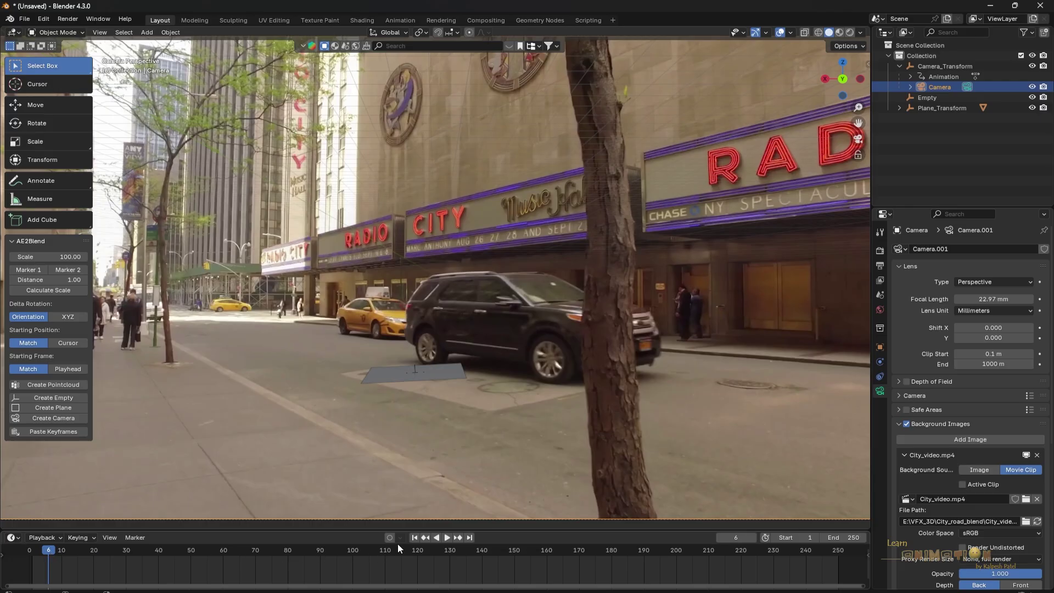
Return to frame 1 and select the Empty, Camera_Transform and Plane_Transform
{"action": "left_click", "coordinate": [414, 538]}
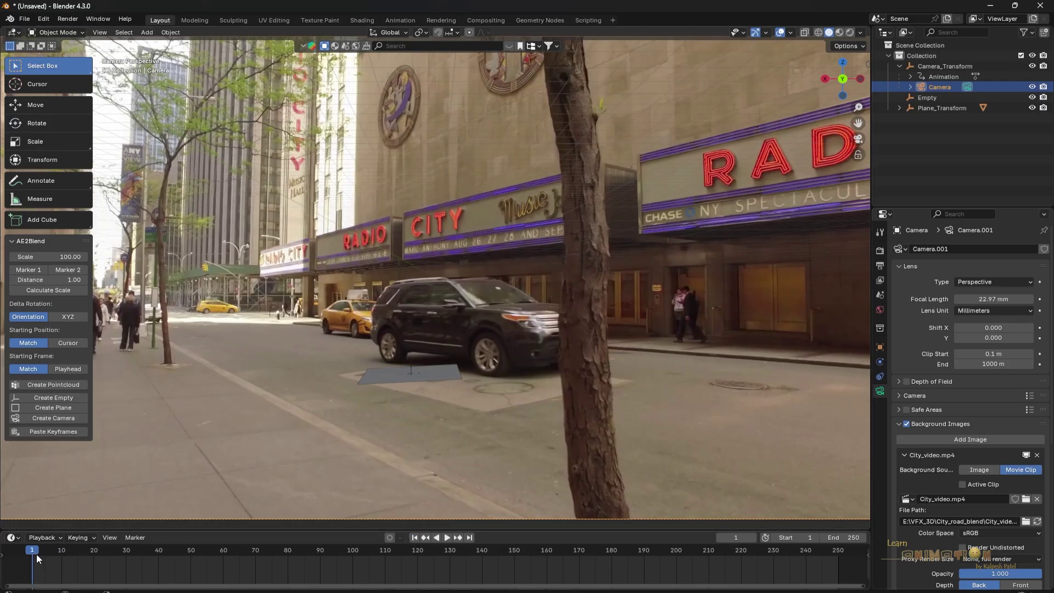
{"action": "left_click", "coordinate": [931, 98]}
{"action": "left_click", "coordinate": [943, 66]}
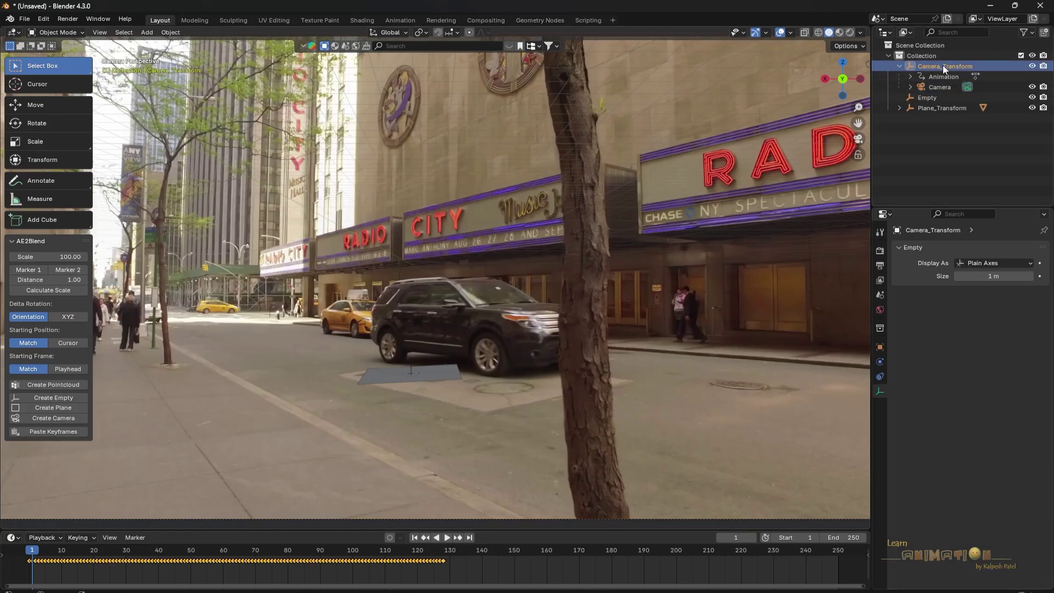
{"action": "left_click", "coordinate": [933, 107]}
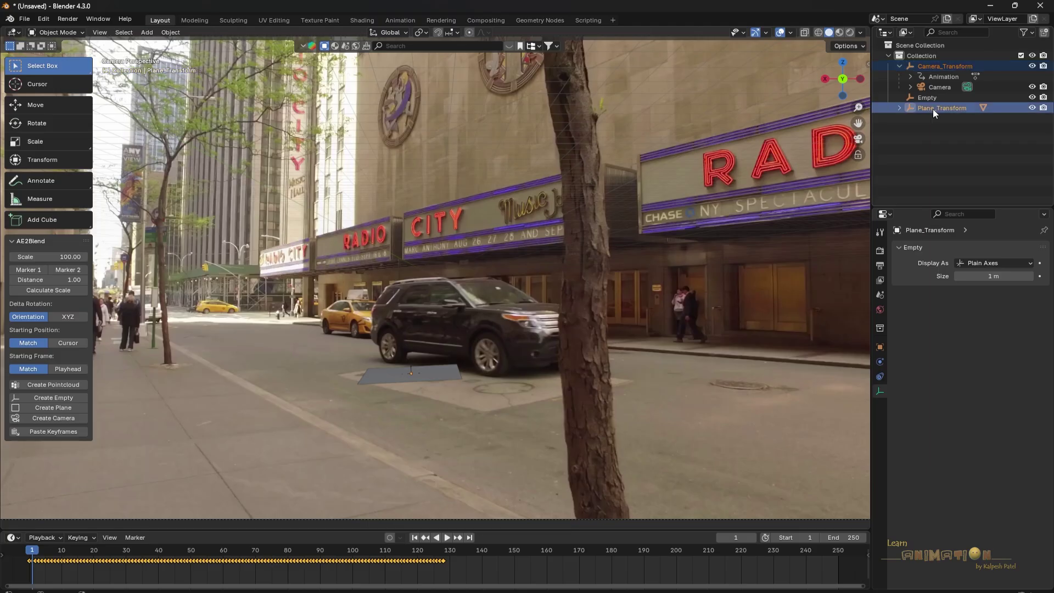
Move all the animation keyframes, then play the shot and stop playback
{"action": "left_click_drag", "start_coordinate": [19, 570], "coordinate": [499, 549]}
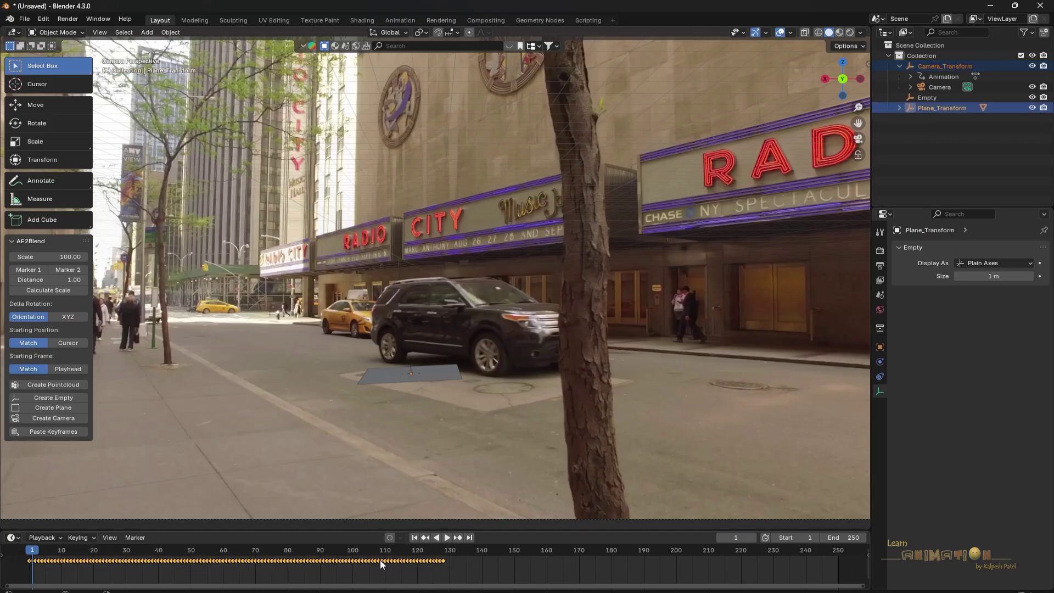
{"action": "key", "text": "g"}
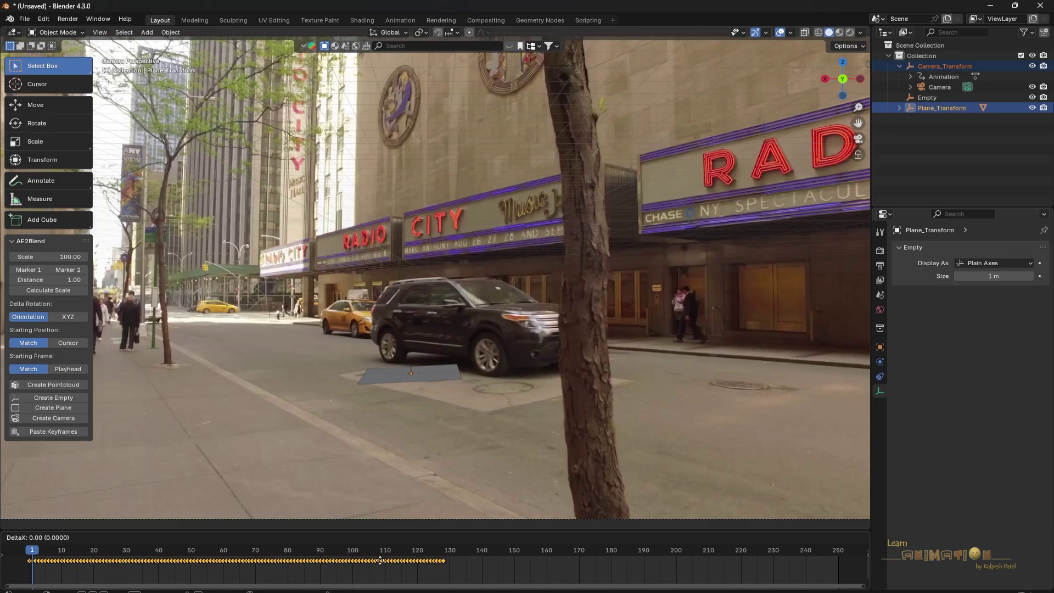
{"action": "left_click", "coordinate": [381, 560]}
{"action": "key", "text": "space"}
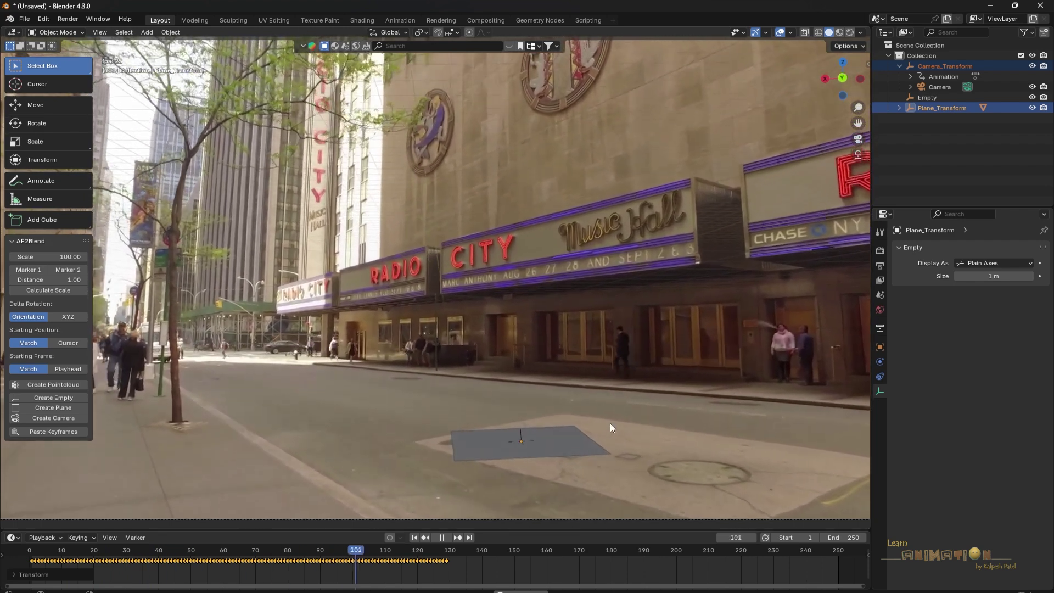
{"action": "key", "text": "Escape"}
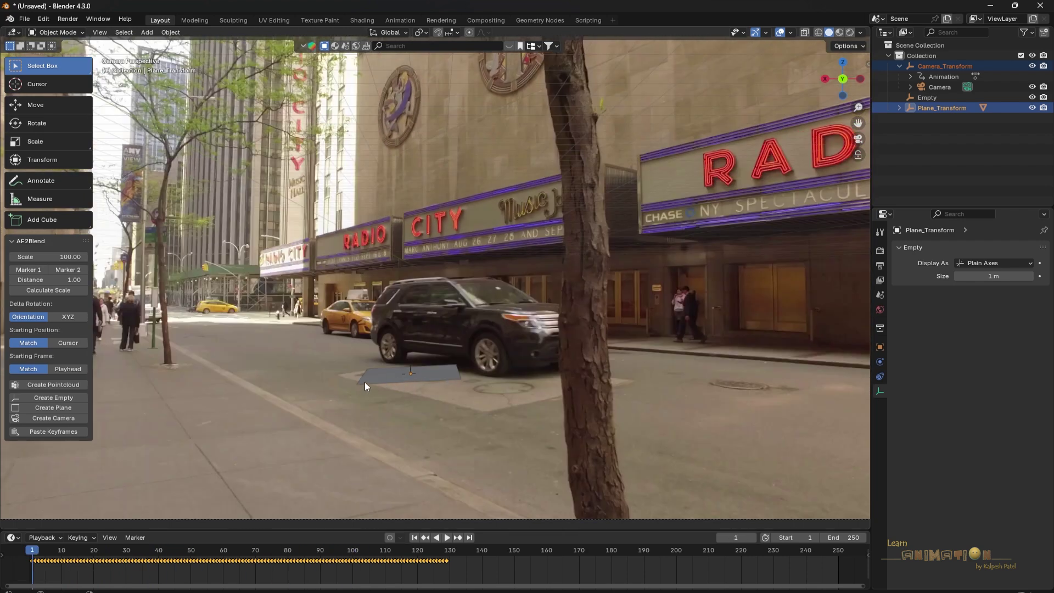
Split the 3D view in two, hiding the toolbar and orbiting out of camera view
{"action": "left_click_drag", "start_coordinate": [870, 26], "coordinate": [497, 67]}
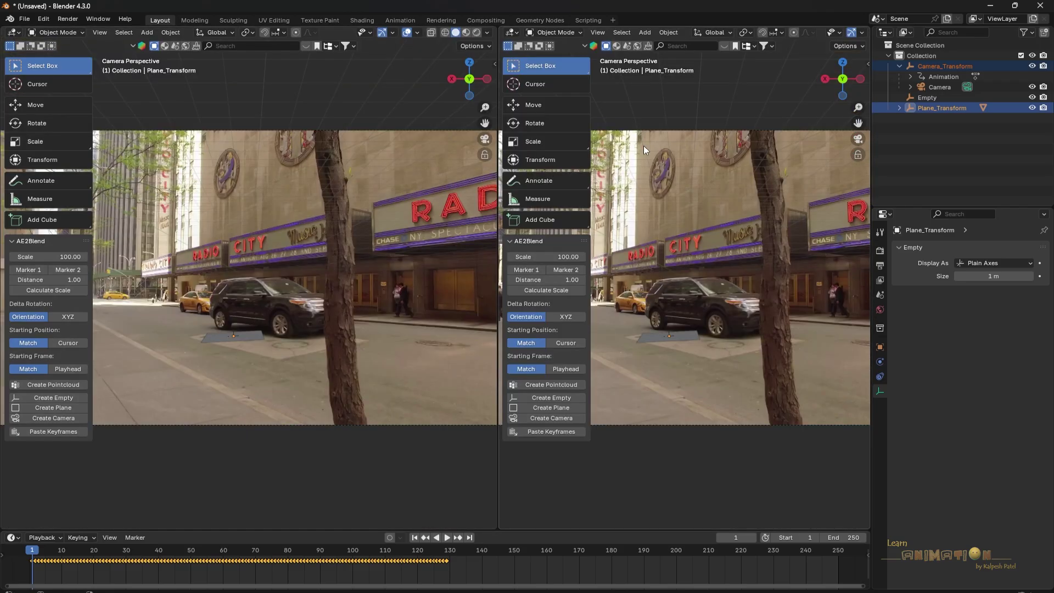
{"action": "key", "text": "t"}
{"action": "middle_click_drag", "start_coordinate": [683, 333], "coordinate": [735, 344]}
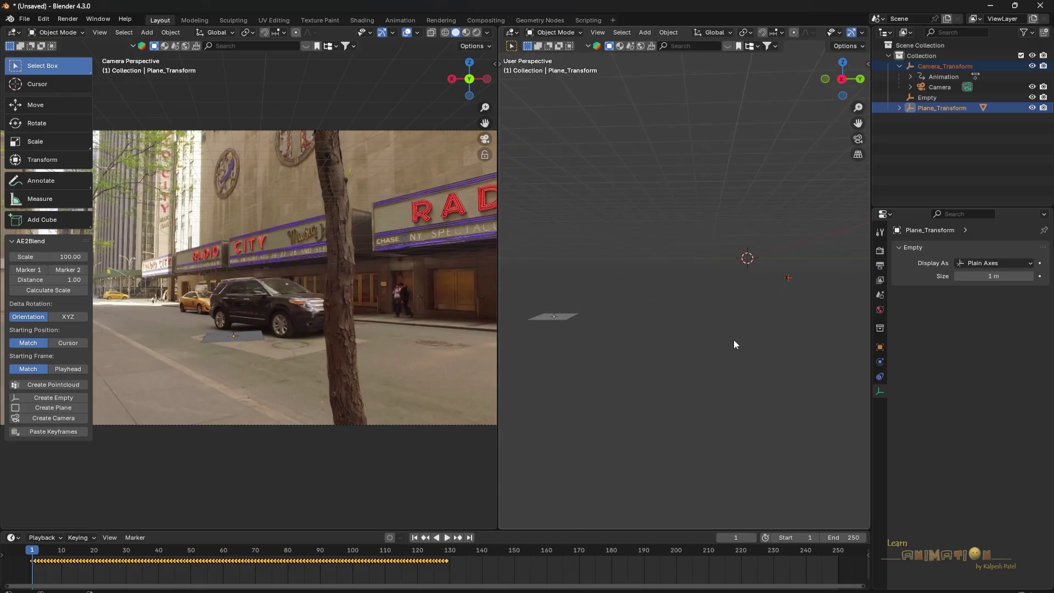
Select the Empty, undo a trial Z move, and orbit to see the grid floor
{"action": "left_click", "coordinate": [926, 98]}
{"action": "scroll", "coordinate": [699, 307], "scroll_direction": "down", "scroll_amount": 2}
{"action": "left_click", "coordinate": [36, 105]}
{"action": "left_click_drag", "start_coordinate": [595, 263], "coordinate": [611, 217]}
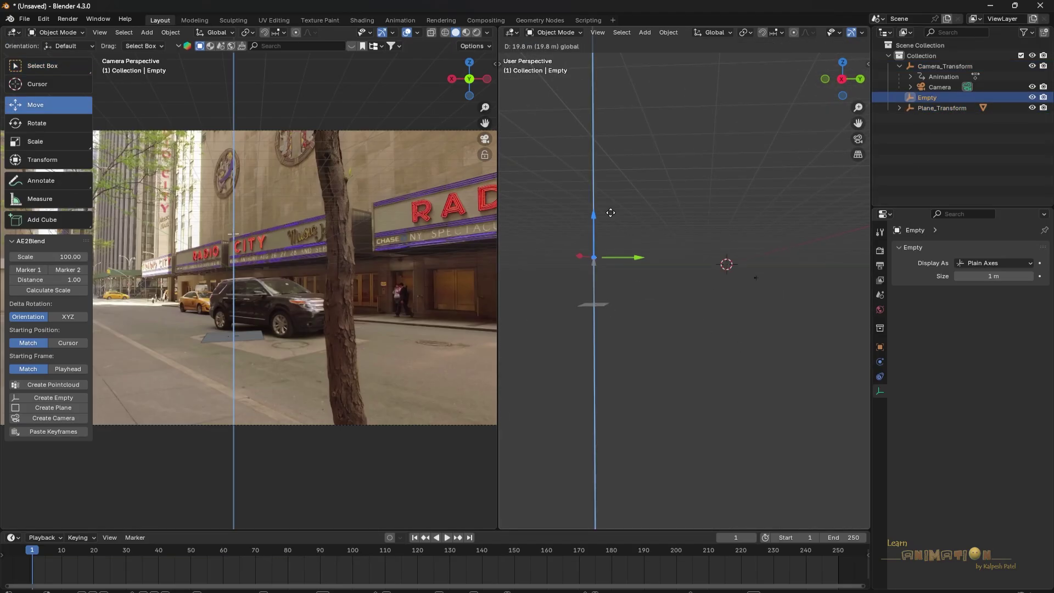
{"action": "key", "text": "ctrl+z"}
{"action": "middle_click_drag", "start_coordinate": [648, 258], "coordinate": [775, 306]}
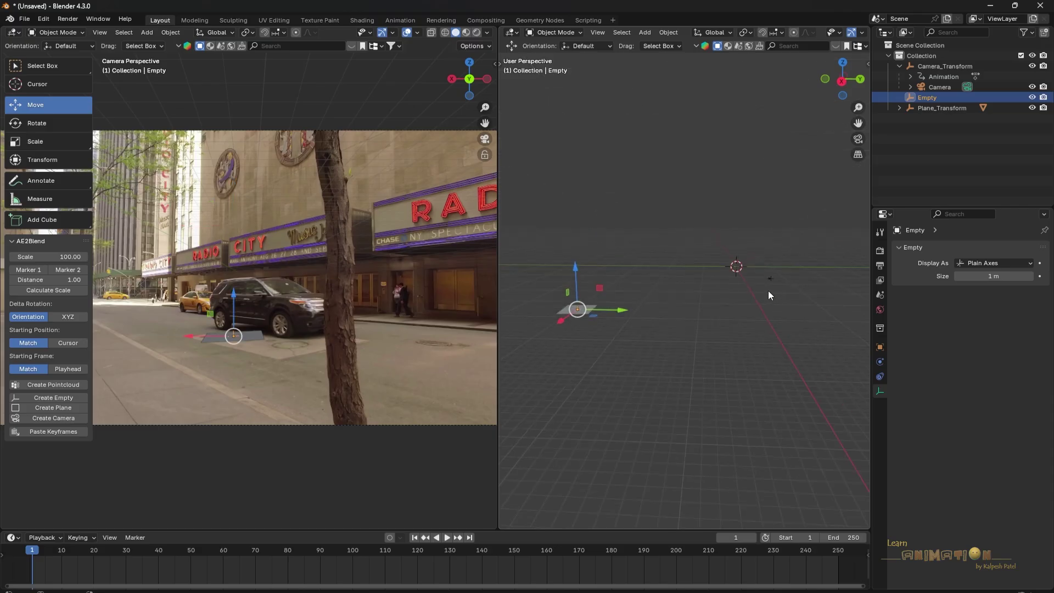
Parent Plane_Transform and Camera_Transform to the Empty with Object (Keep Transform)
{"action": "left_click", "coordinate": [929, 110]}
{"action": "left_click", "coordinate": [942, 66], "text": "ctrl"}
{"action": "left_click", "coordinate": [926, 97], "text": "ctrl"}
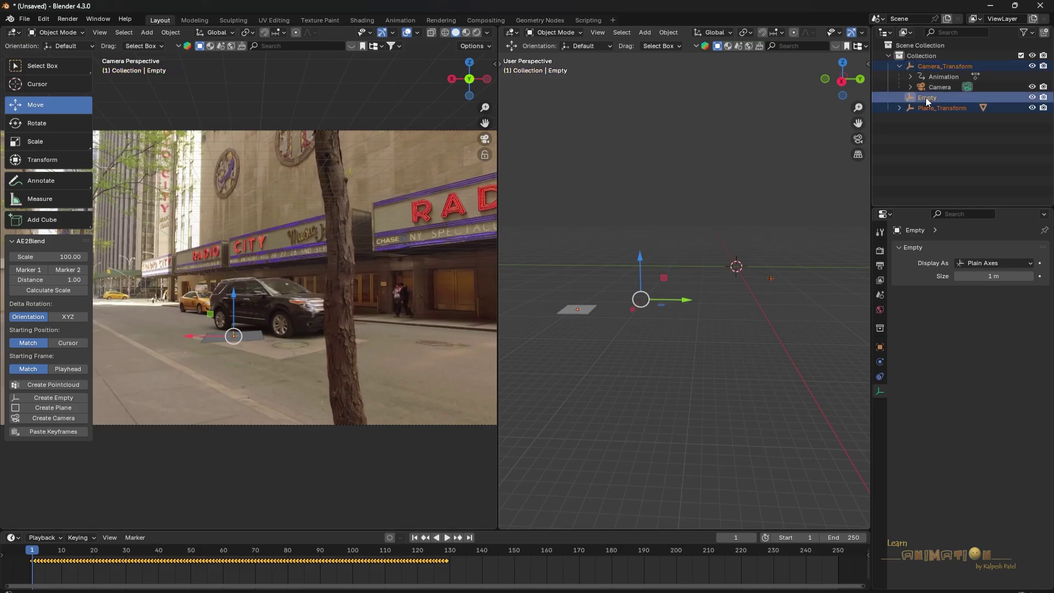
{"action": "key", "text": "ctrl+p"}
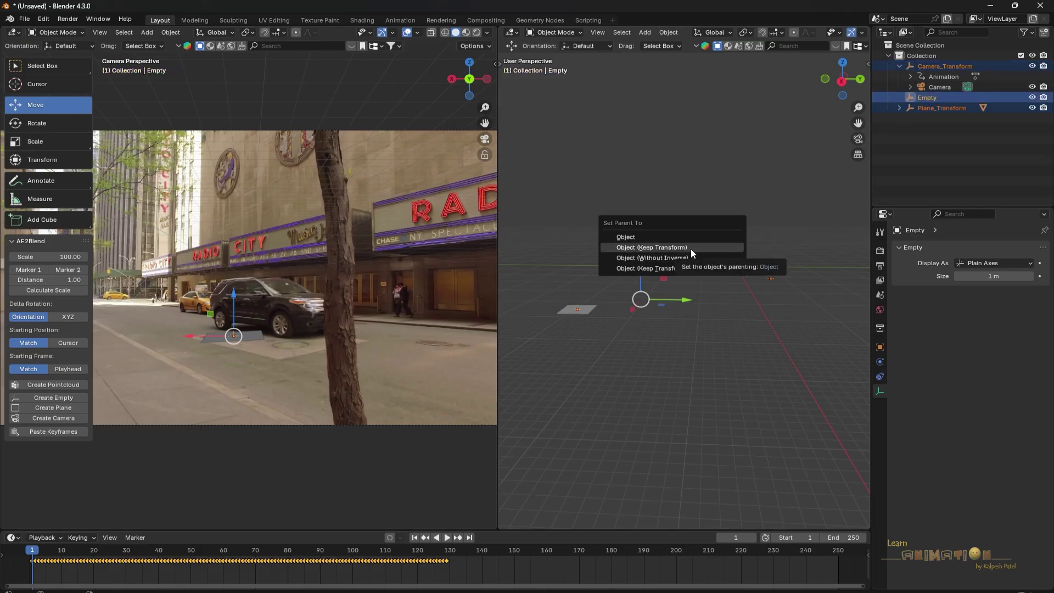
{"action": "left_click", "coordinate": [664, 250]}
Raise the Empty along Z toward the grid floor, checking in the right side view
{"action": "key", "text": "g"}
{"action": "key", "text": "z"}
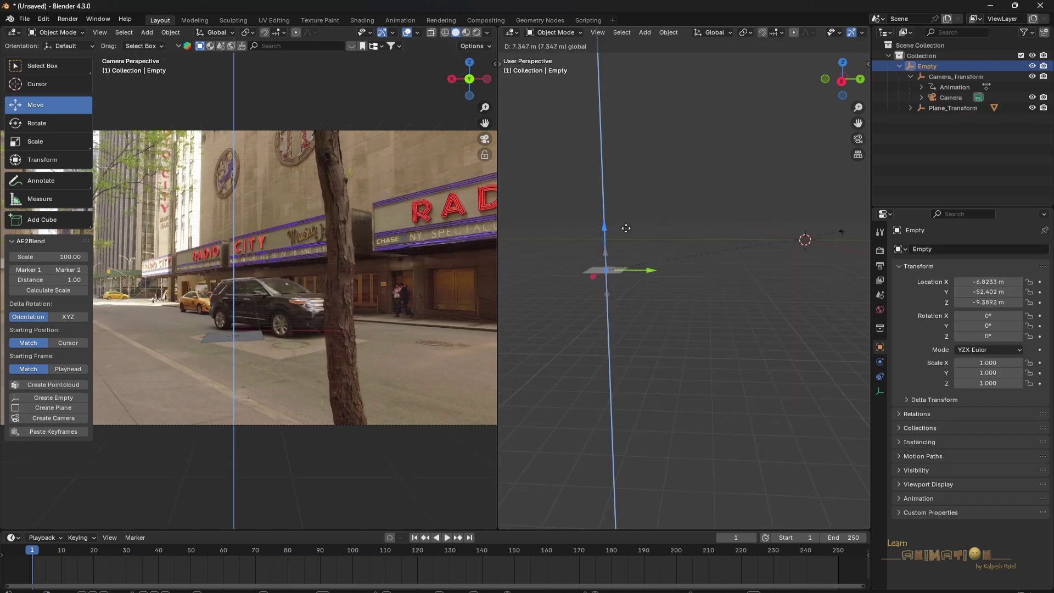
{"action": "left_click", "coordinate": [634, 218]}
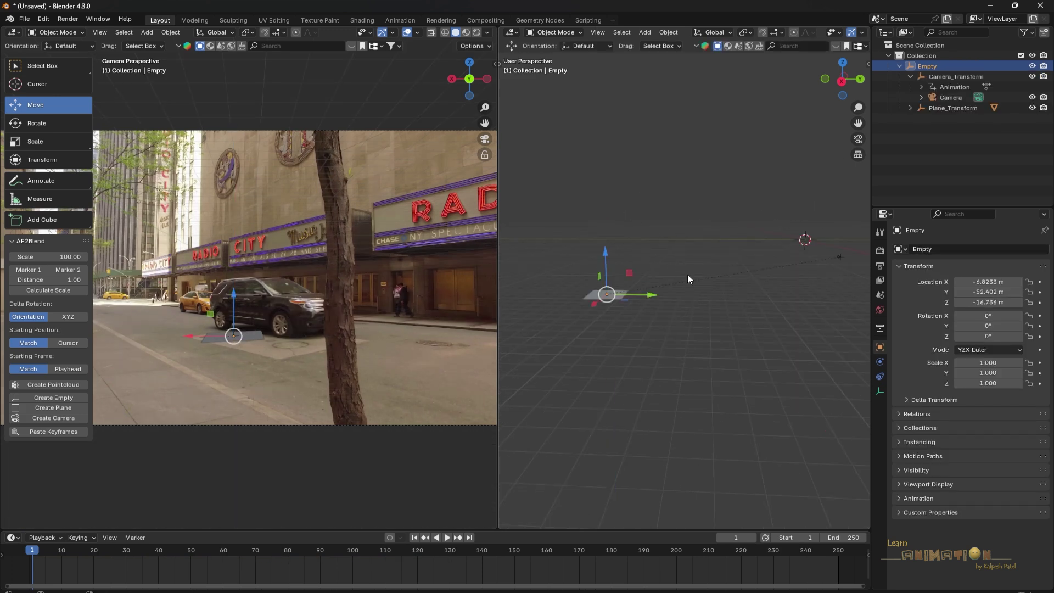
{"action": "key", "text": "KP_3"}
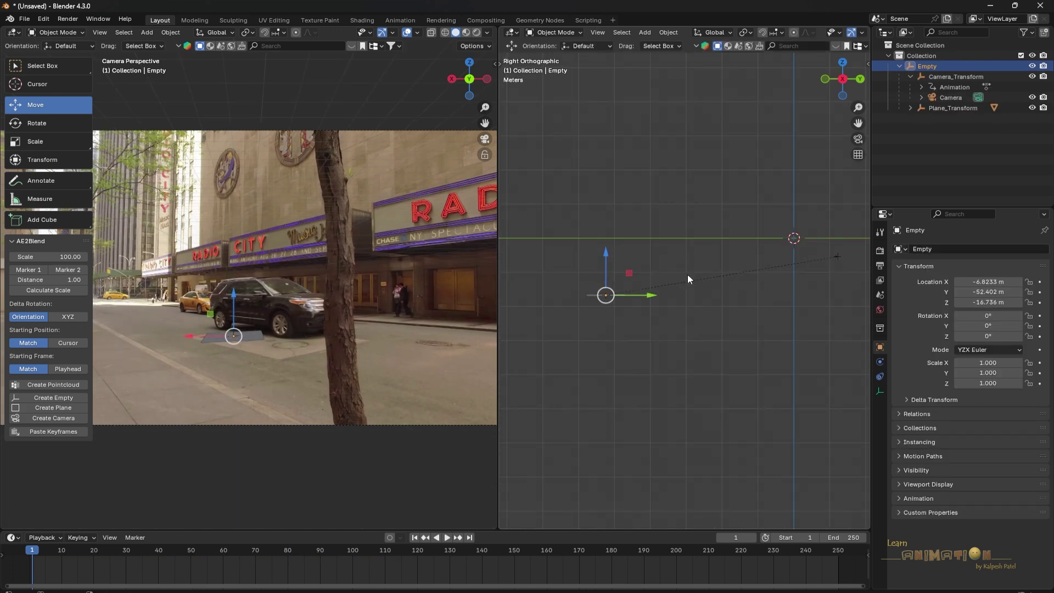
{"action": "left_click_drag", "start_coordinate": [572, 259], "coordinate": [589, 174]}
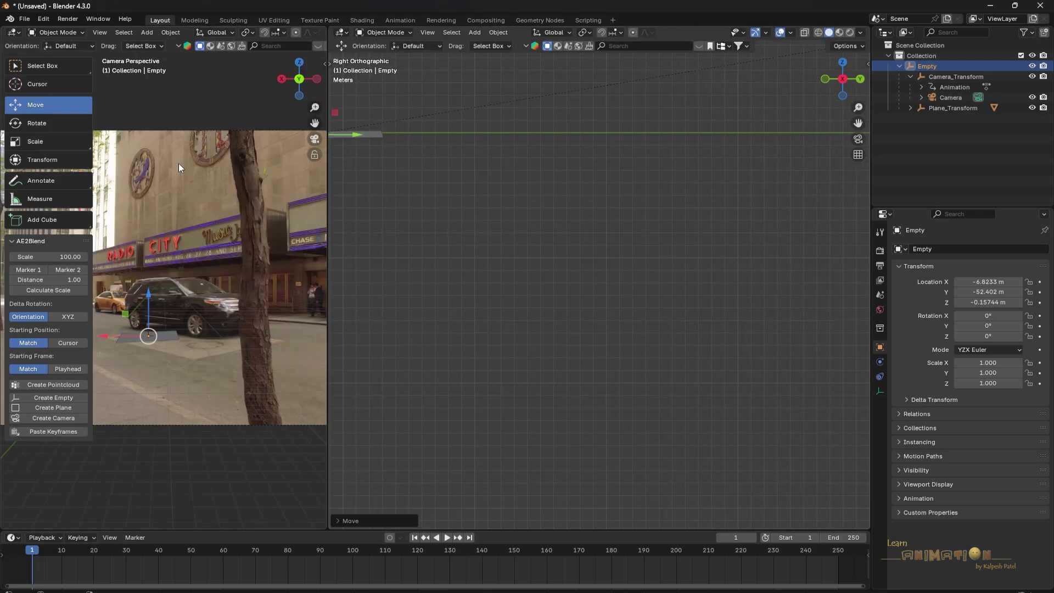
{"action": "key", "text": "t"}
{"action": "key", "text": "KP_Decimal"}
Switch to wireframe shading and rotate the Empty in front view to level the plane
{"action": "key", "text": "z"}
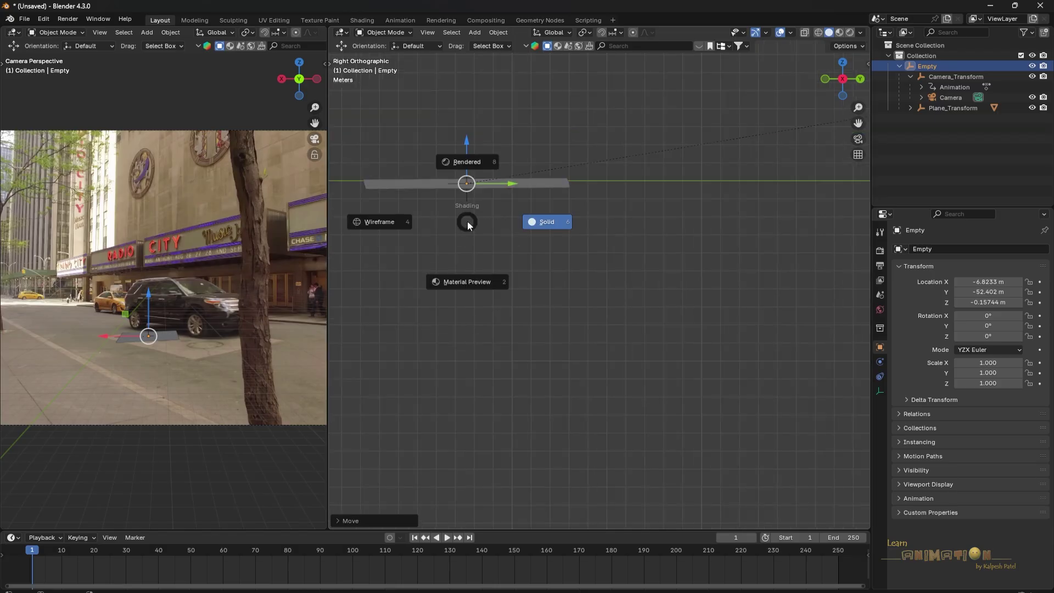
{"action": "left_click", "coordinate": [387, 222]}
{"action": "middle_click_drag", "start_coordinate": [501, 220], "coordinate": [532, 246], "text": "shift"}
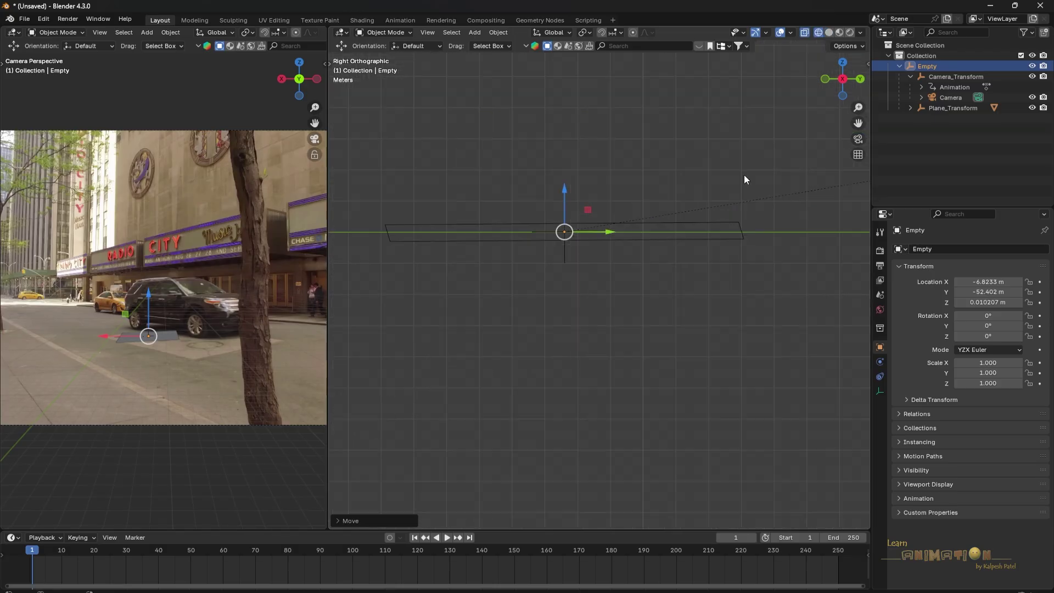
{"action": "key", "text": "KP_1"}
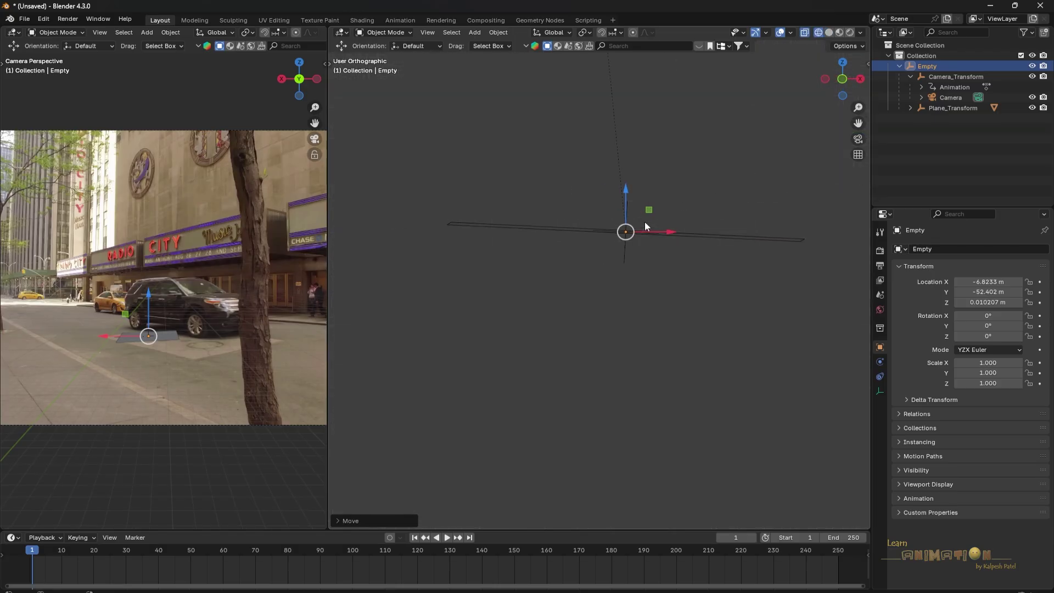
{"action": "scroll", "coordinate": [645, 222], "scroll_direction": "up", "scroll_amount": 4}
{"action": "middle_click_drag", "start_coordinate": [650, 222], "coordinate": [604, 247], "text": "shift"}
{"action": "scroll", "coordinate": [690, 268], "scroll_direction": "down", "scroll_amount": 2}
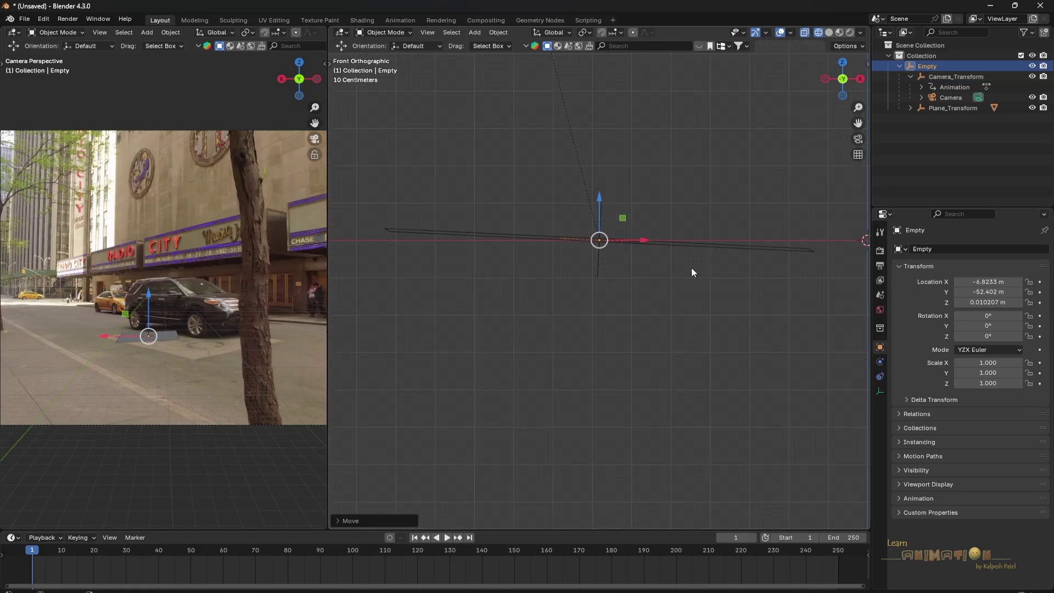
{"action": "key", "text": "r"}
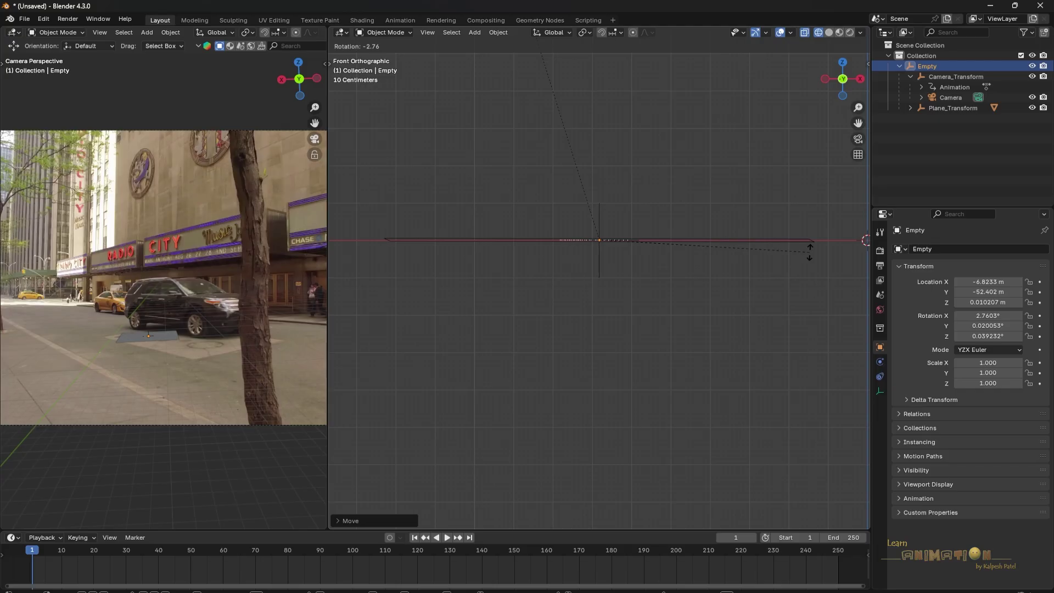
{"action": "left_click", "coordinate": [810, 252]}
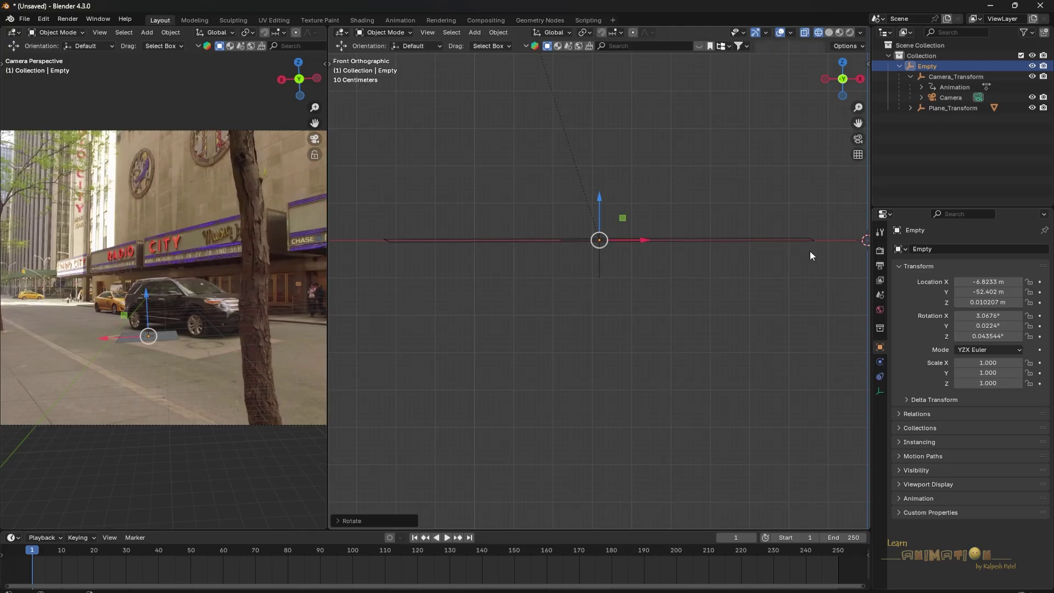
Rotate the Empty in the right side view to level the plane from that side
{"action": "key", "text": "KP_3"}
{"action": "middle_click_drag", "start_coordinate": [585, 265], "coordinate": [598, 250], "text": "shift"}
{"action": "scroll", "coordinate": [598, 251], "scroll_direction": "up", "scroll_amount": 1}
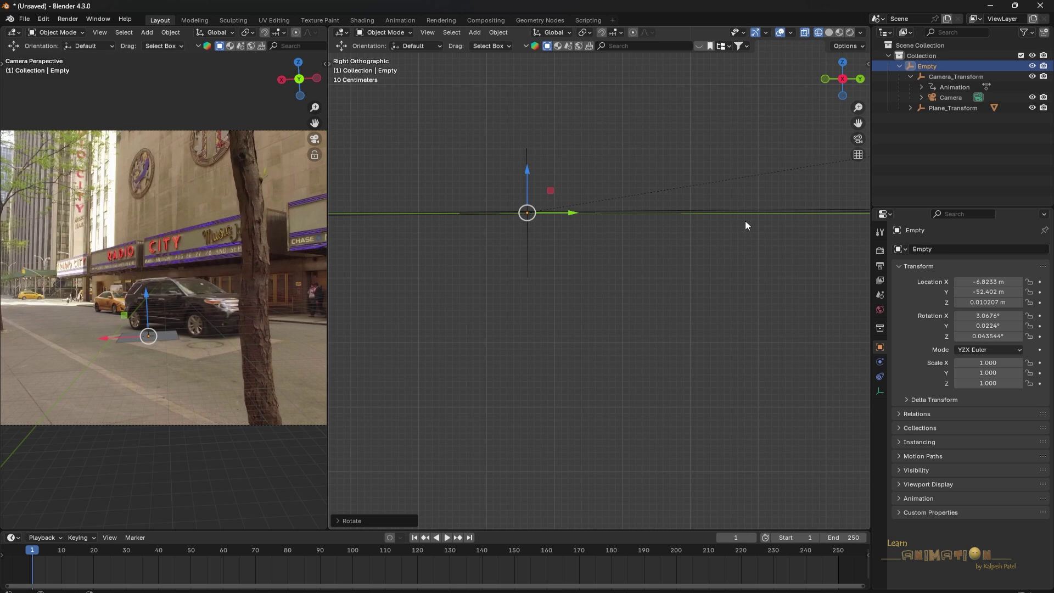
{"action": "key", "text": "r"}
{"action": "left_click", "coordinate": [747, 223]}
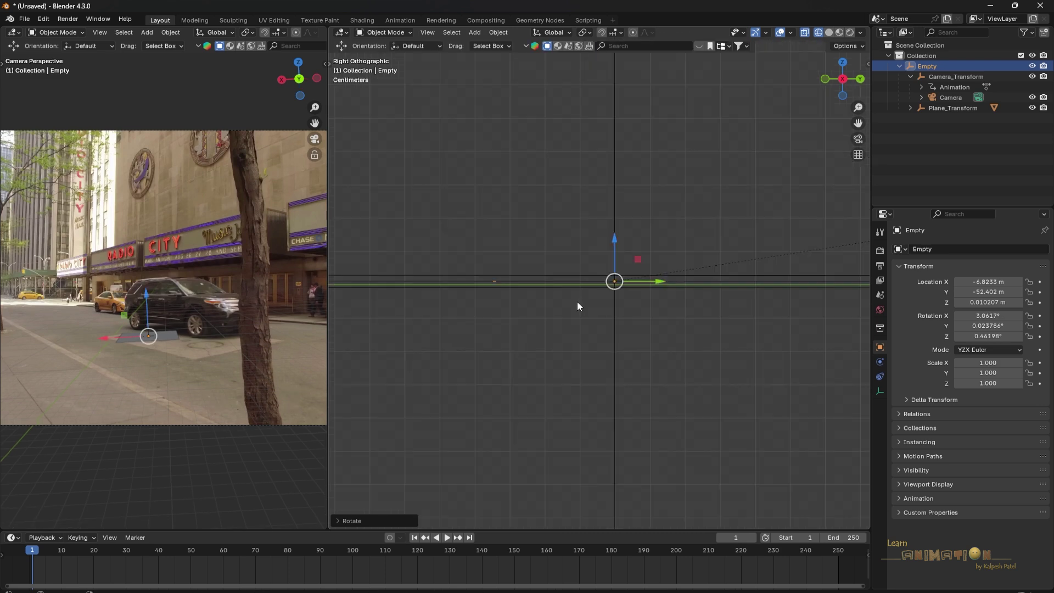
Lower the Empty along Z to ground level, about Z 0, and check it in front view
{"action": "scroll", "coordinate": [579, 299], "scroll_direction": "up", "scroll_amount": 5}
{"action": "middle_click_drag", "start_coordinate": [665, 324], "coordinate": [638, 304], "text": "shift"}
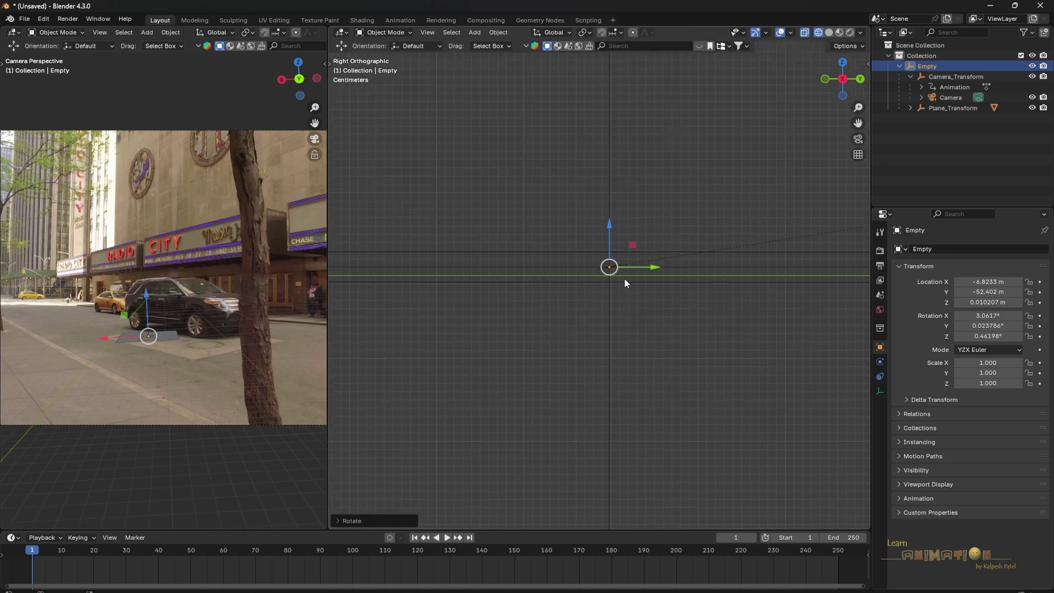
{"action": "left_click_drag", "start_coordinate": [610, 227], "coordinate": [611, 234]}
{"action": "key", "text": "KP_1"}
{"action": "scroll", "coordinate": [634, 293], "scroll_direction": "up", "scroll_amount": 1}
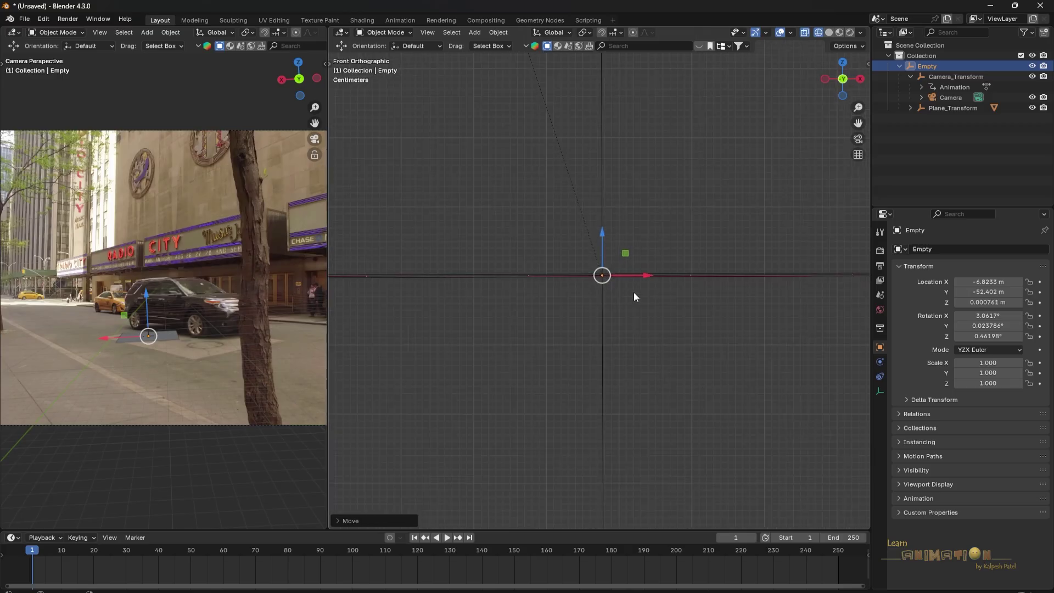
{"action": "middle_click_drag", "start_coordinate": [727, 293], "coordinate": [434, 290], "text": "shift"}
{"action": "scroll", "coordinate": [508, 291], "scroll_direction": "down", "scroll_amount": 5}
{"action": "middle_click_drag", "start_coordinate": [747, 306], "coordinate": [406, 300], "text": "shift"}
{"action": "scroll", "coordinate": [636, 297], "scroll_direction": "down", "scroll_amount": 2}
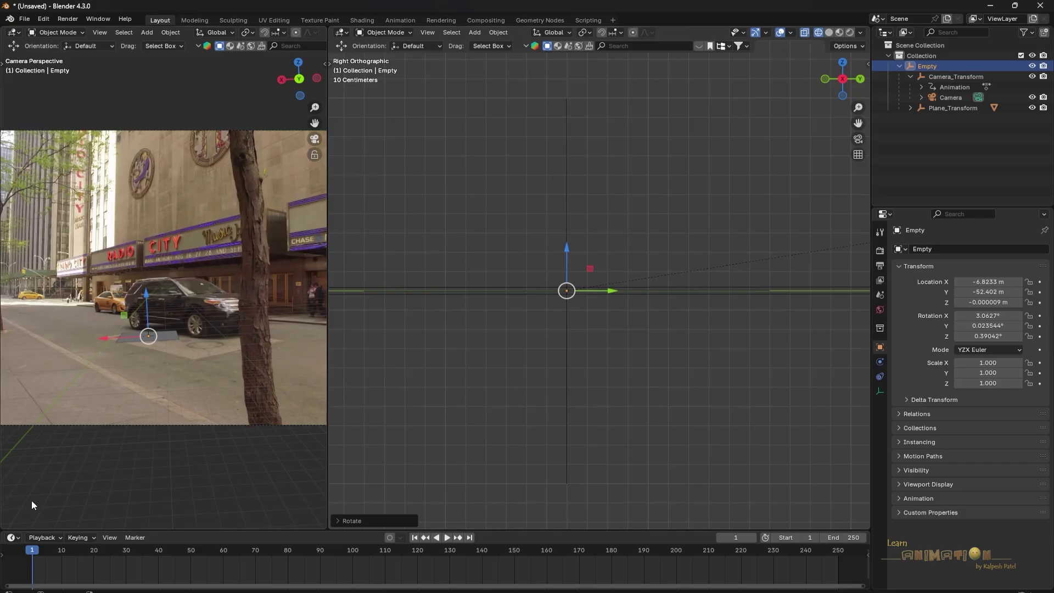
{"action": "key", "text": "KP_7"}
Zoom out in top view, deselect the plane, and jump to a later frame of the shot
{"action": "scroll", "coordinate": [626, 318], "scroll_direction": "down", "scroll_amount": 3}
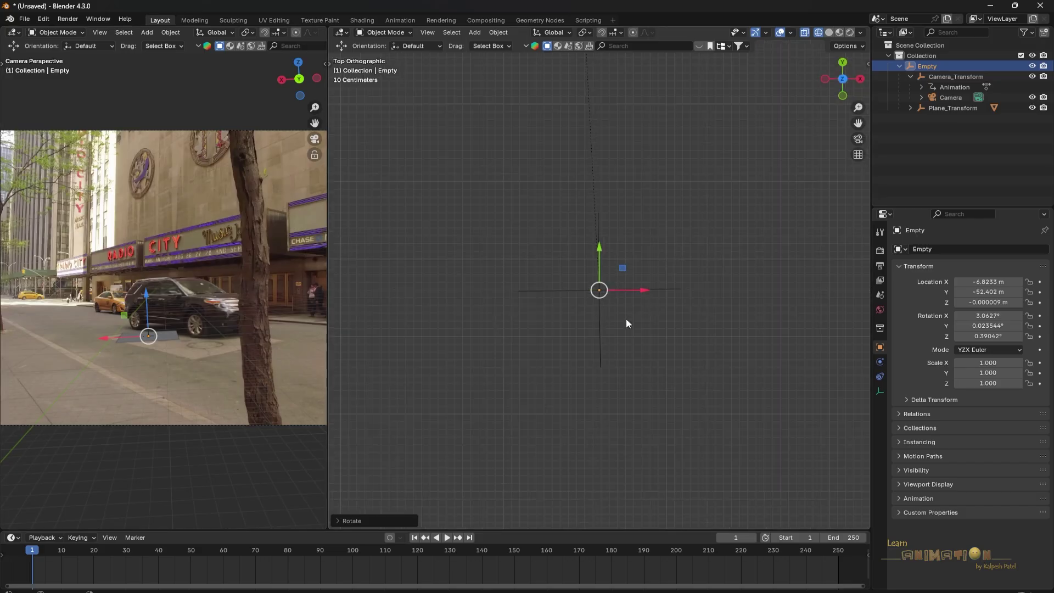
{"action": "scroll", "coordinate": [736, 273], "scroll_direction": "down", "scroll_amount": 1}
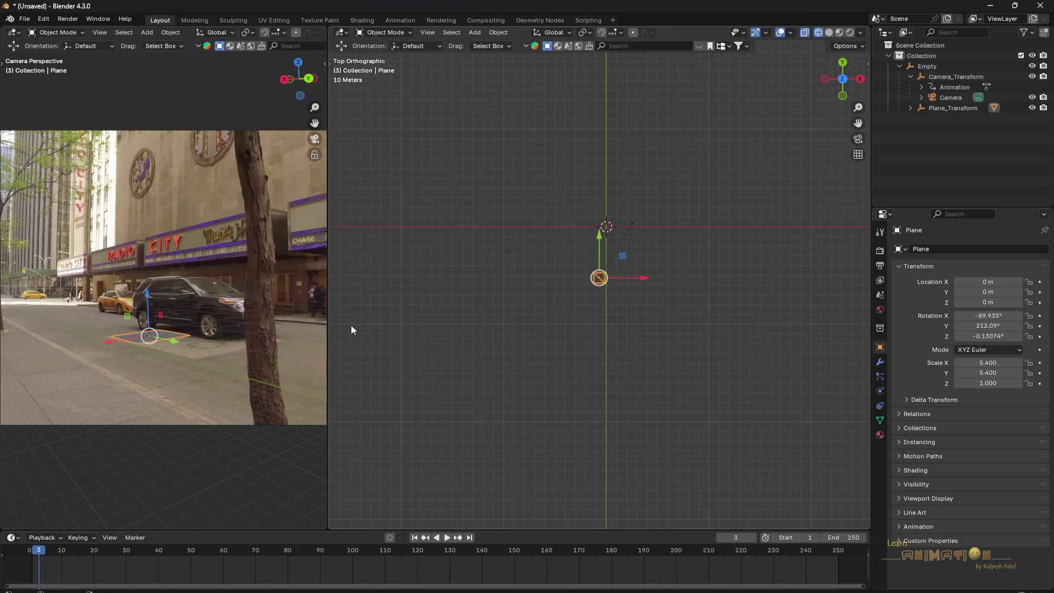
{"action": "left_click", "coordinate": [311, 269]}
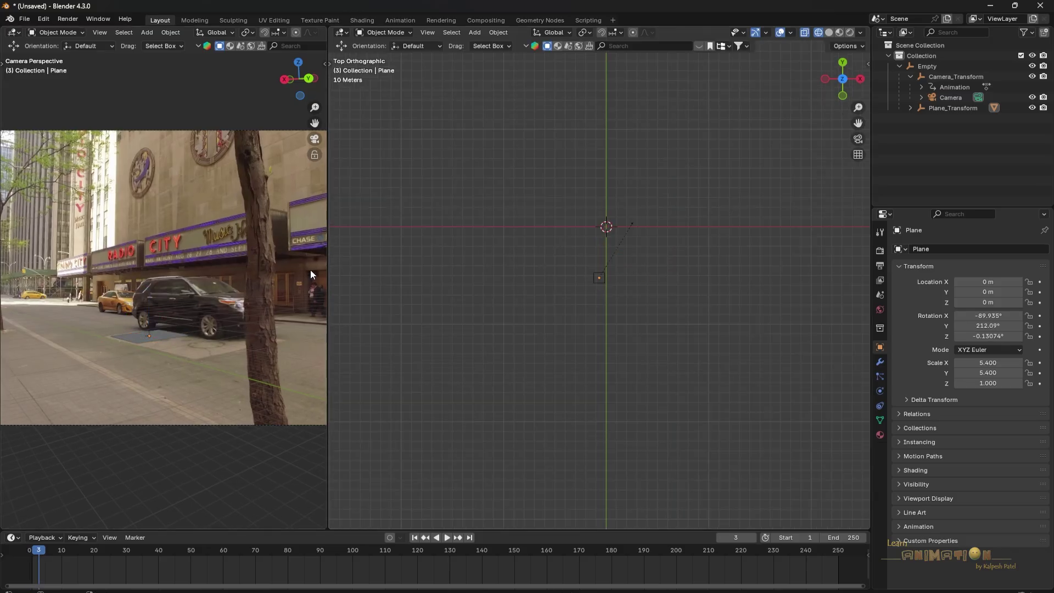
{"action": "left_click", "coordinate": [447, 538]}
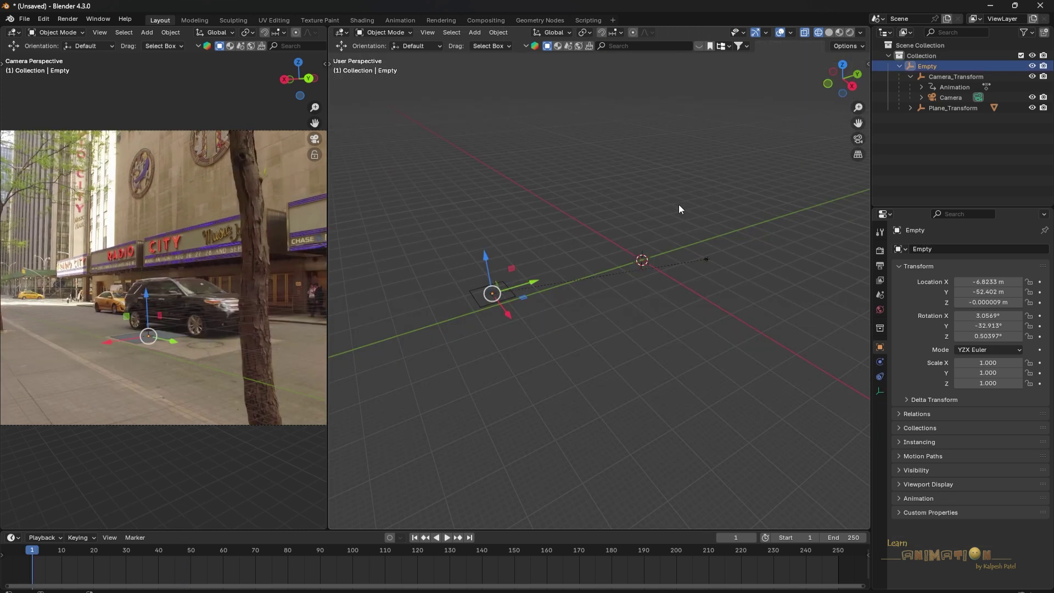
Snap the Empty to the 3D cursor so it sits at 0, 0, 0 m with its rotation kept
{"action": "middle_click_drag", "start_coordinate": [635, 281], "coordinate": [577, 306]}
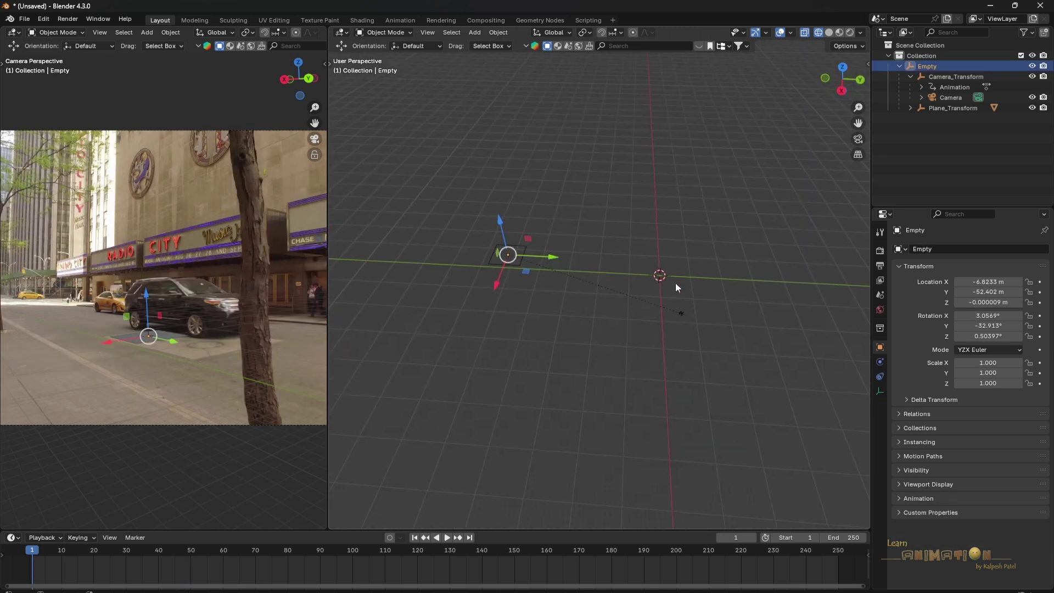
{"action": "middle_click_drag", "start_coordinate": [595, 292], "coordinate": [653, 291]}
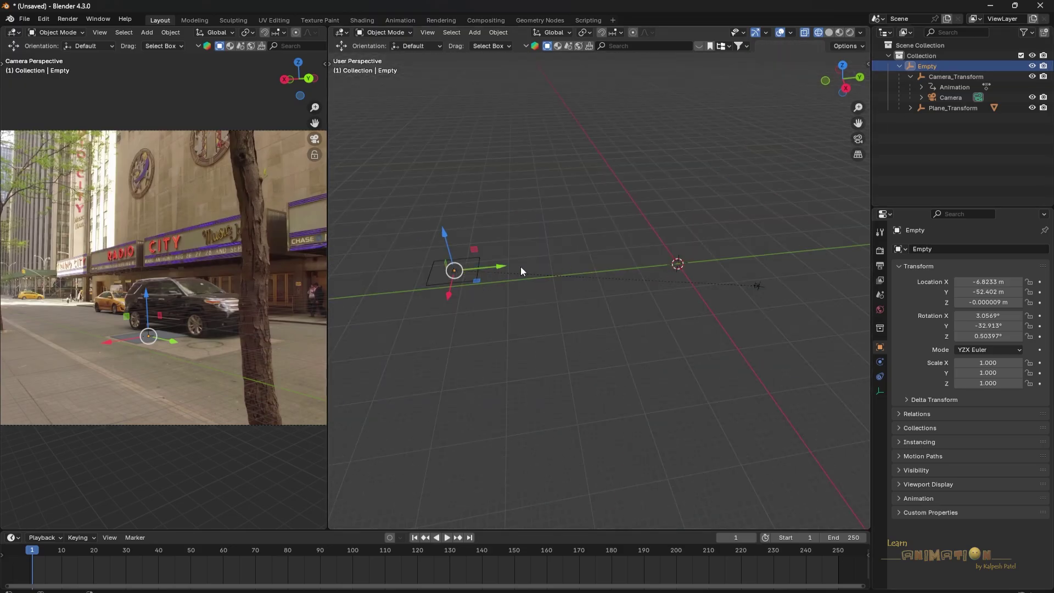
{"action": "left_click_drag", "start_coordinate": [505, 265], "coordinate": [540, 264]}
{"action": "key", "text": "ctrl+z"}
{"action": "scroll", "coordinate": [571, 279], "scroll_direction": "down", "scroll_amount": 1}
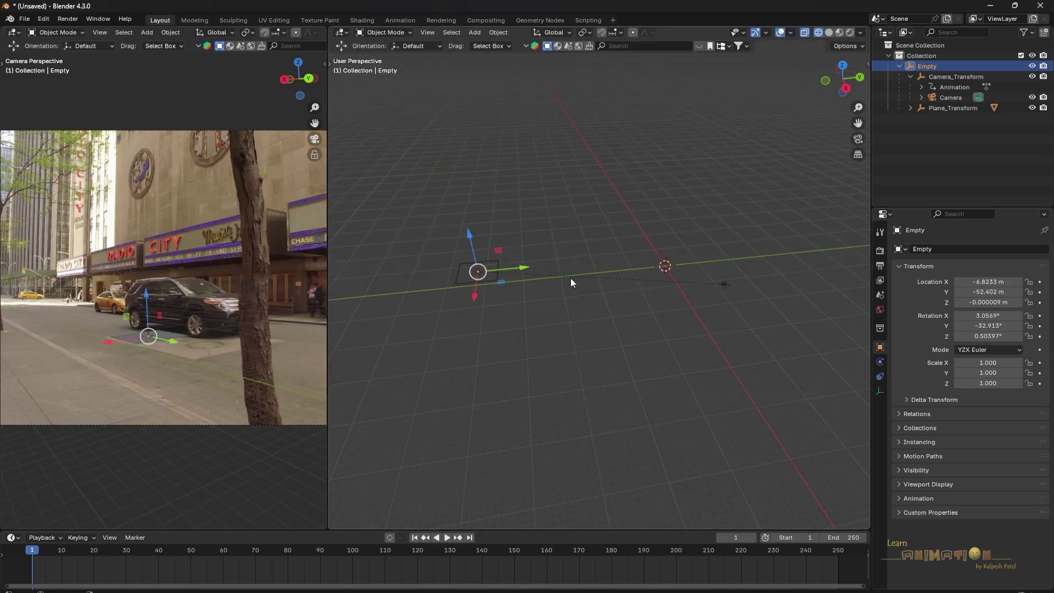
{"action": "key", "text": "shift+s"}
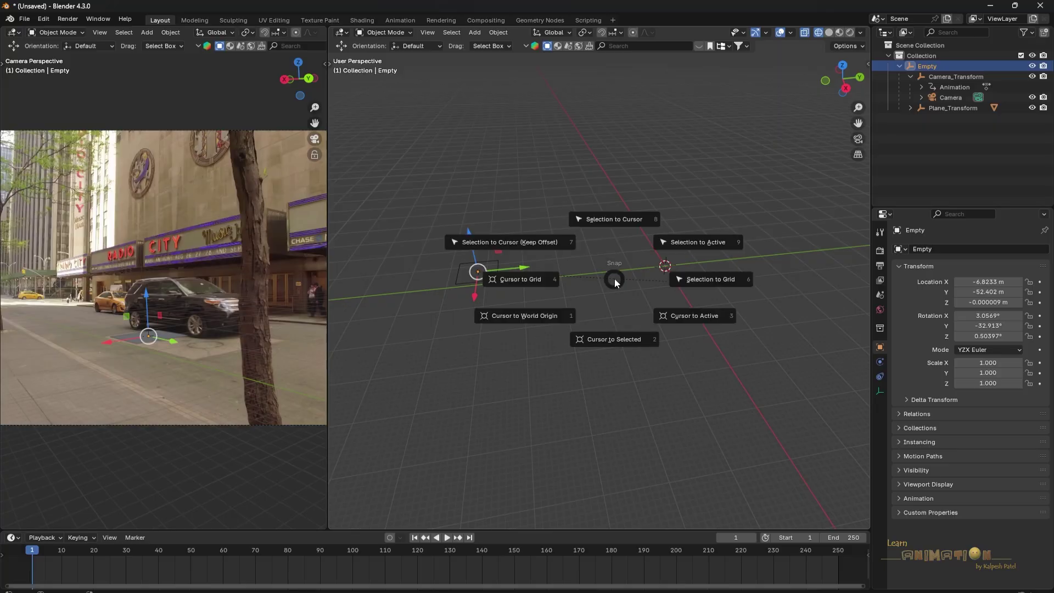
{"action": "left_click", "coordinate": [622, 219]}
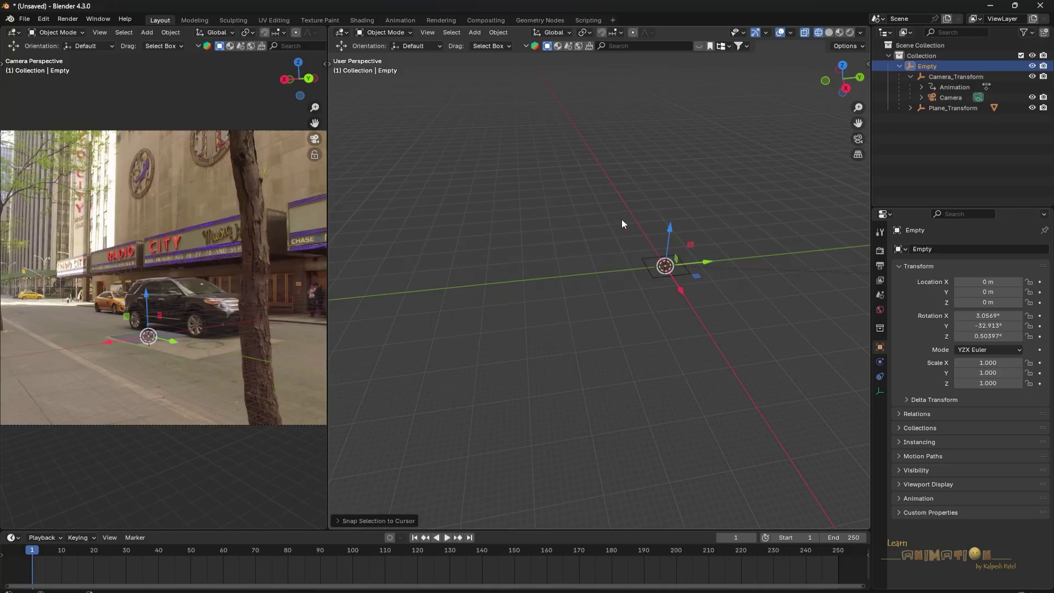
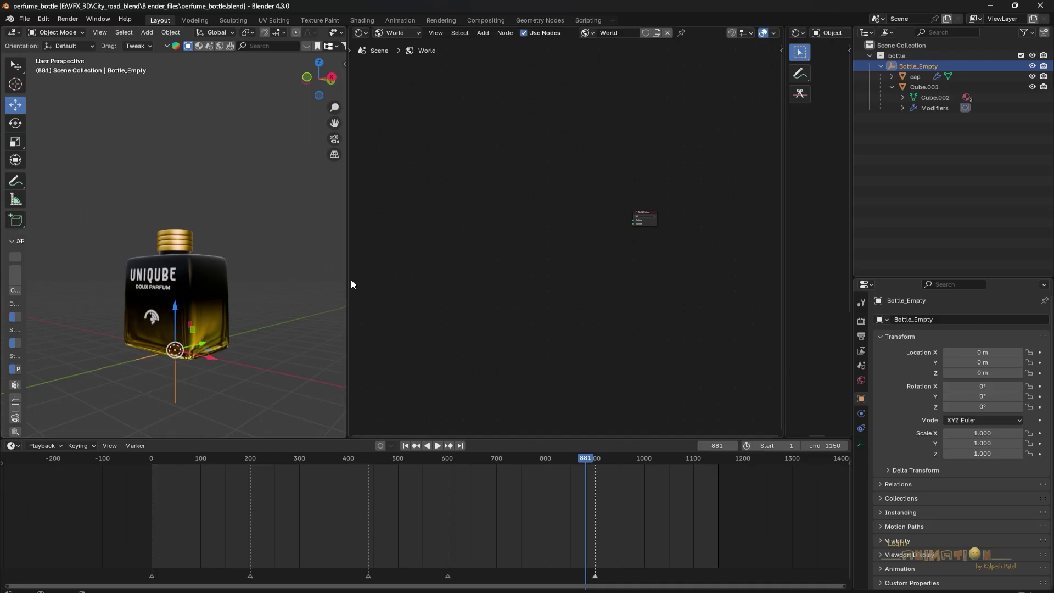
Widen the 3D view and orbit the bottle to a new viewing angle
{"action": "left_click_drag", "start_coordinate": [348, 280], "coordinate": [619, 286]}
{"action": "scroll", "coordinate": [451, 302], "scroll_direction": "down", "scroll_amount": 3}
{"action": "middle_click_drag", "start_coordinate": [464, 305], "coordinate": [313, 336]}
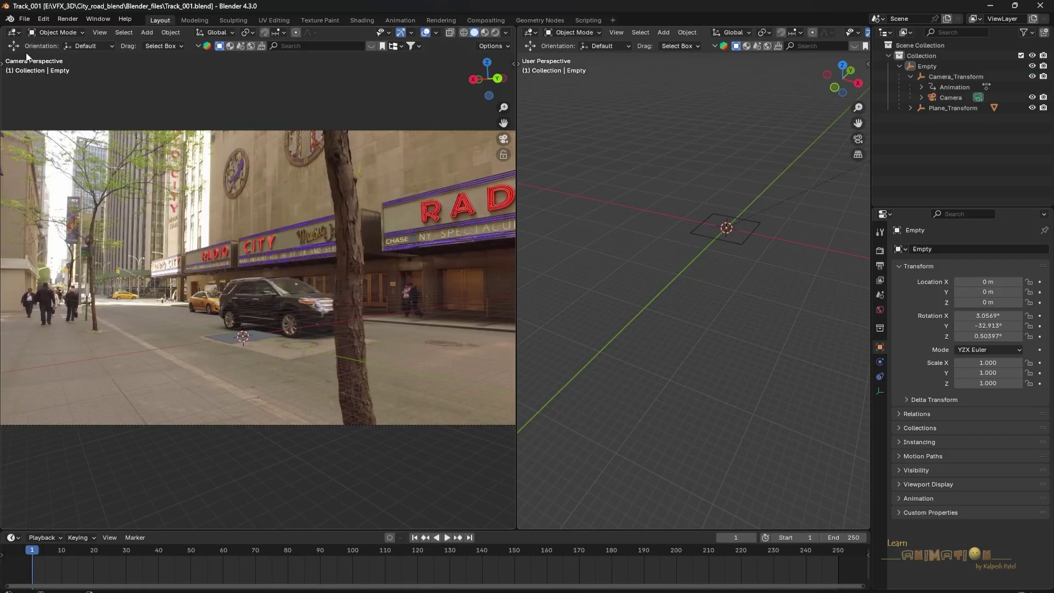
Append the 'bottle' collection from perfume_bottle.blend in the Blender_files folder
{"action": "left_click", "coordinate": [24, 19]}
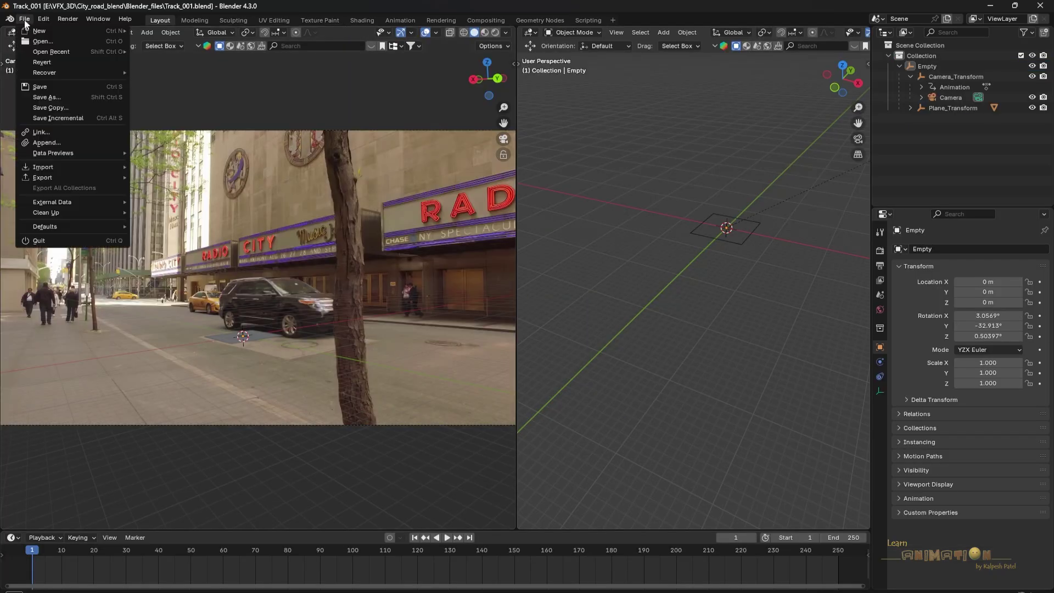
{"action": "left_click", "coordinate": [50, 145]}
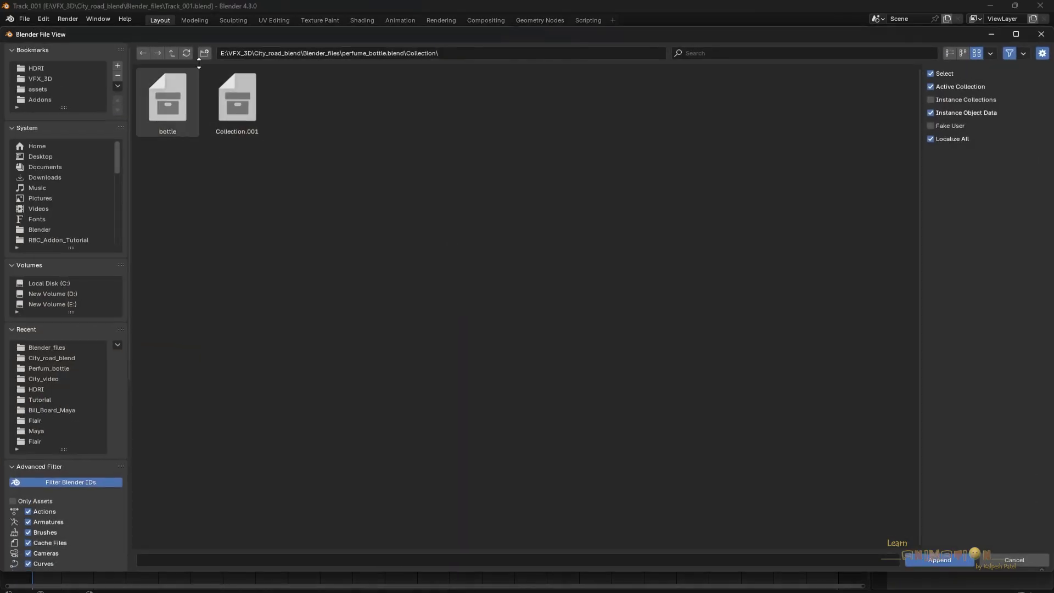
{"action": "left_click", "coordinate": [172, 52]}
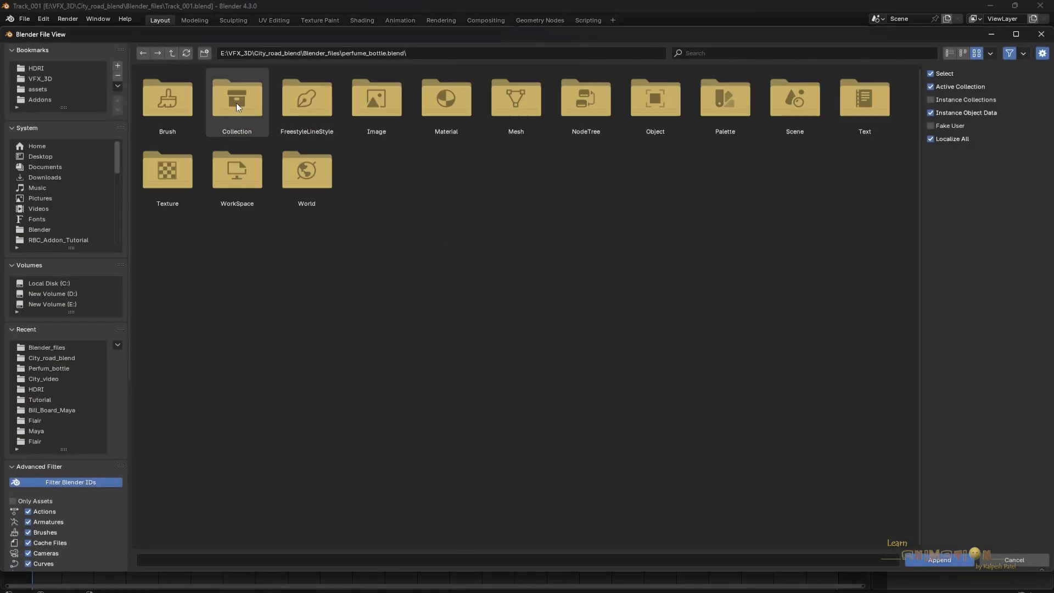
{"action": "left_click", "coordinate": [172, 53]}
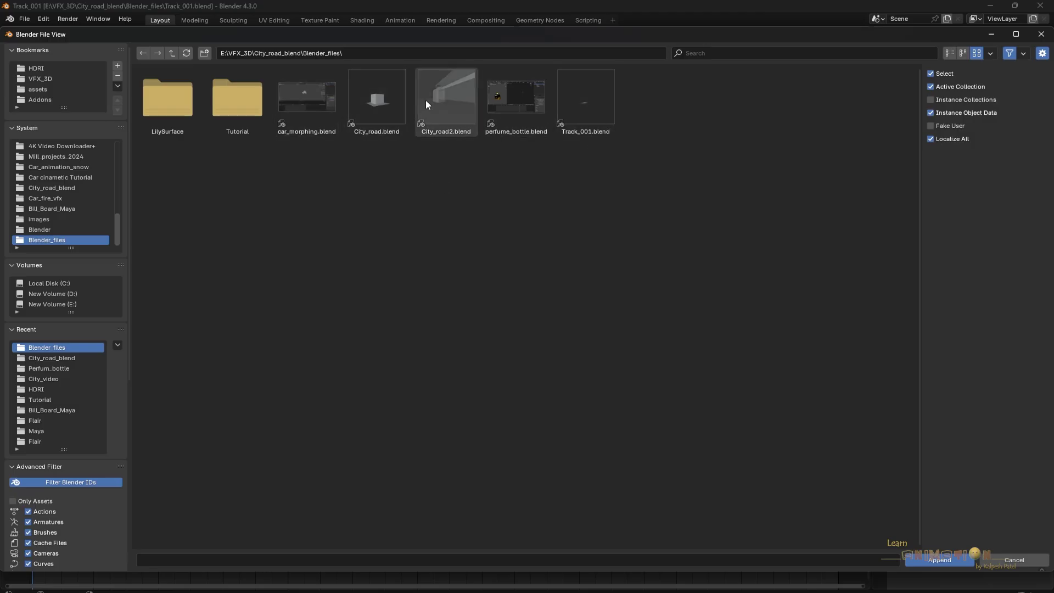
{"action": "double_click", "coordinate": [511, 91]}
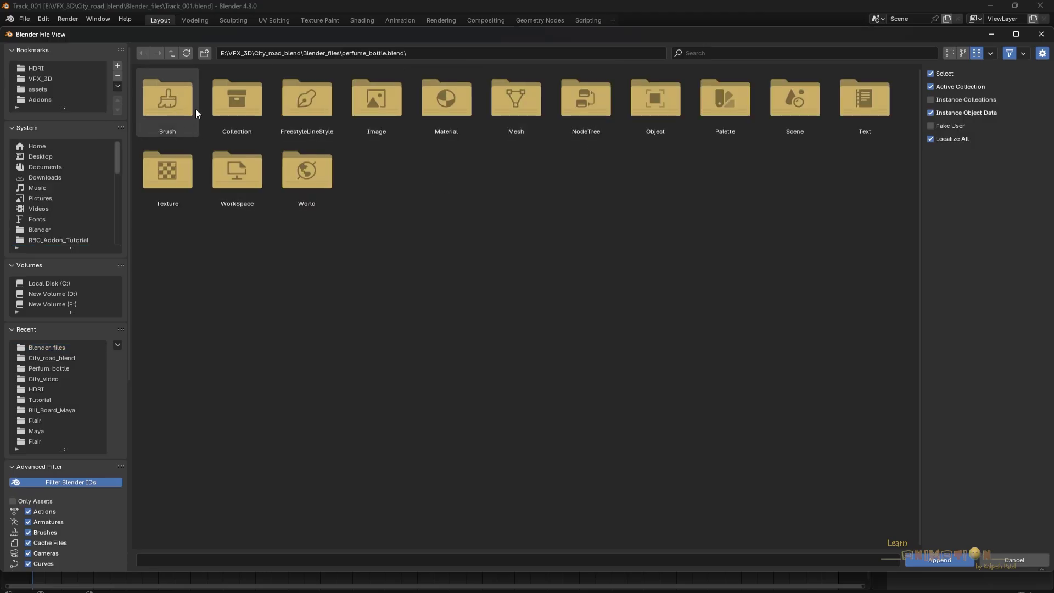
{"action": "double_click", "coordinate": [241, 104]}
{"action": "left_click", "coordinate": [170, 113]}
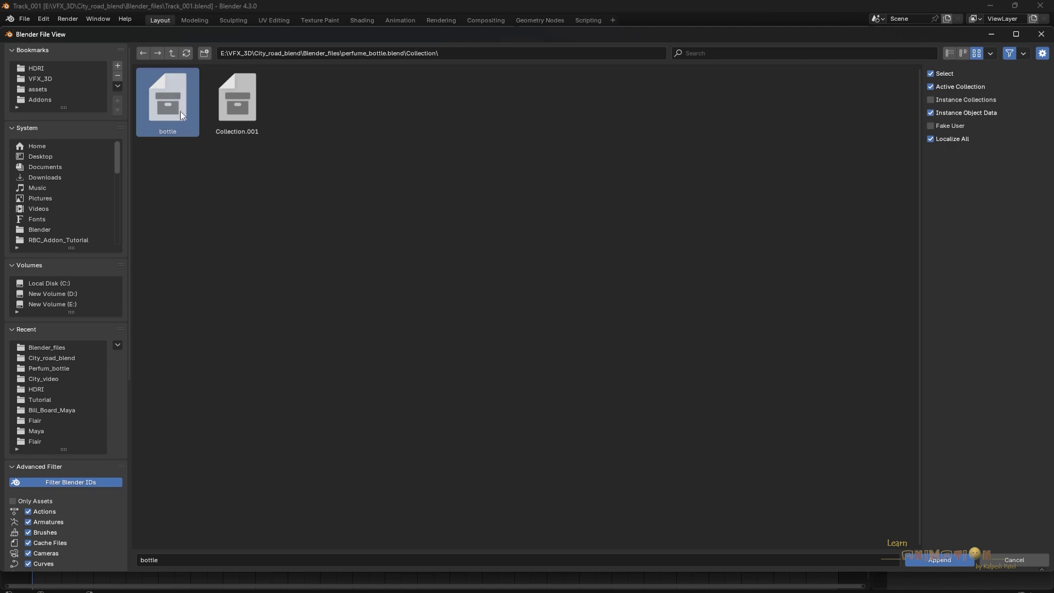
{"action": "left_click", "coordinate": [936, 560]}
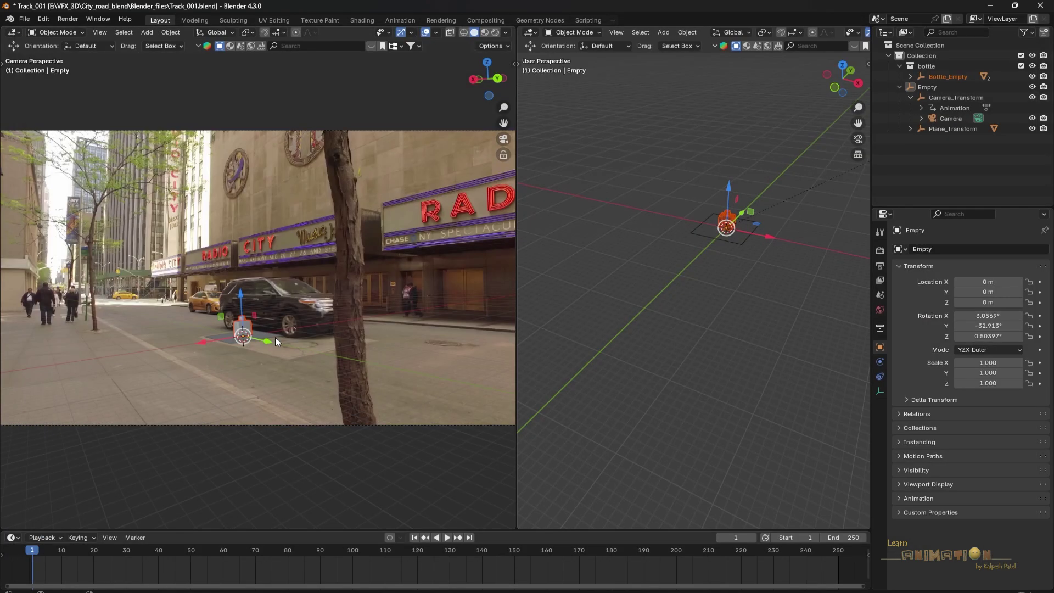
Frame the appended bottle in the perspective view from a corner angle
{"action": "scroll", "coordinate": [699, 242], "scroll_direction": "up", "scroll_amount": 4}
{"action": "middle_click_drag", "start_coordinate": [703, 236], "coordinate": [744, 235]}
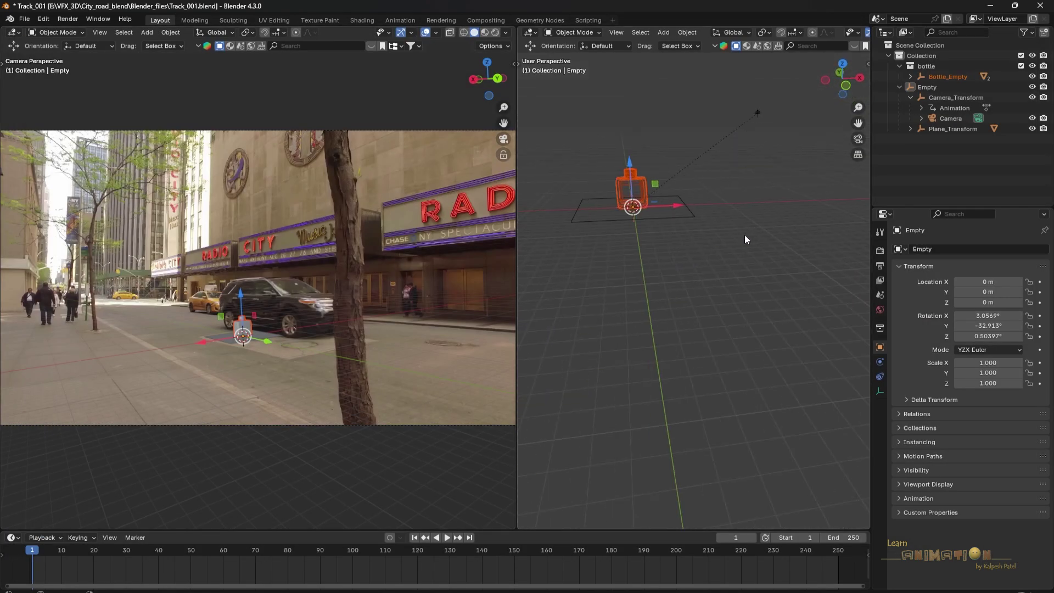
{"action": "key", "text": "KP_Decimal"}
{"action": "middle_click_drag", "start_coordinate": [768, 316], "coordinate": [715, 312]}
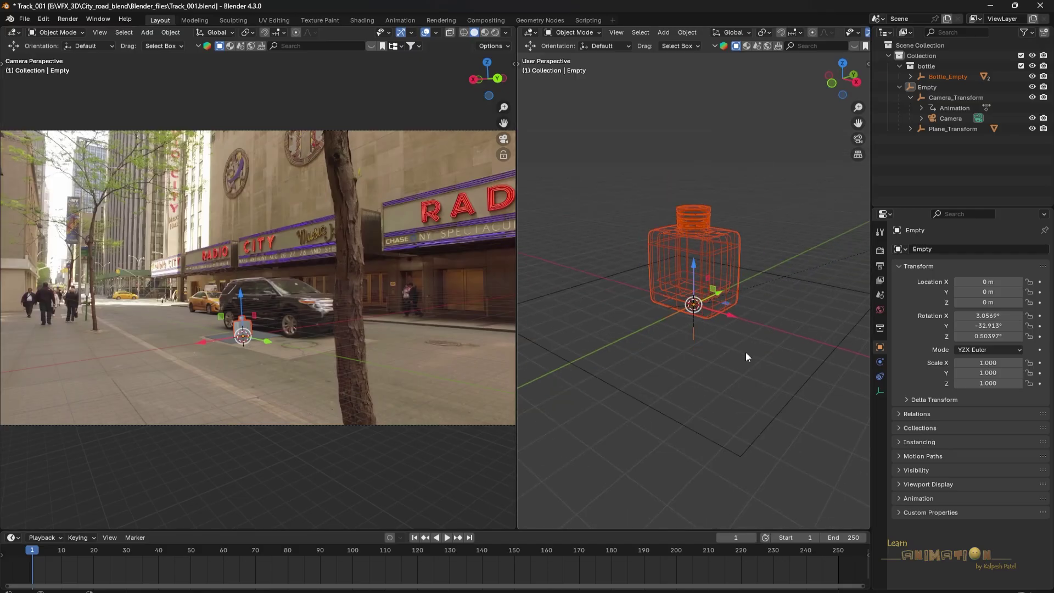
Scale the bottle up in two successive passes
{"action": "key", "text": "s"}
{"action": "left_click", "coordinate": [834, 417]}
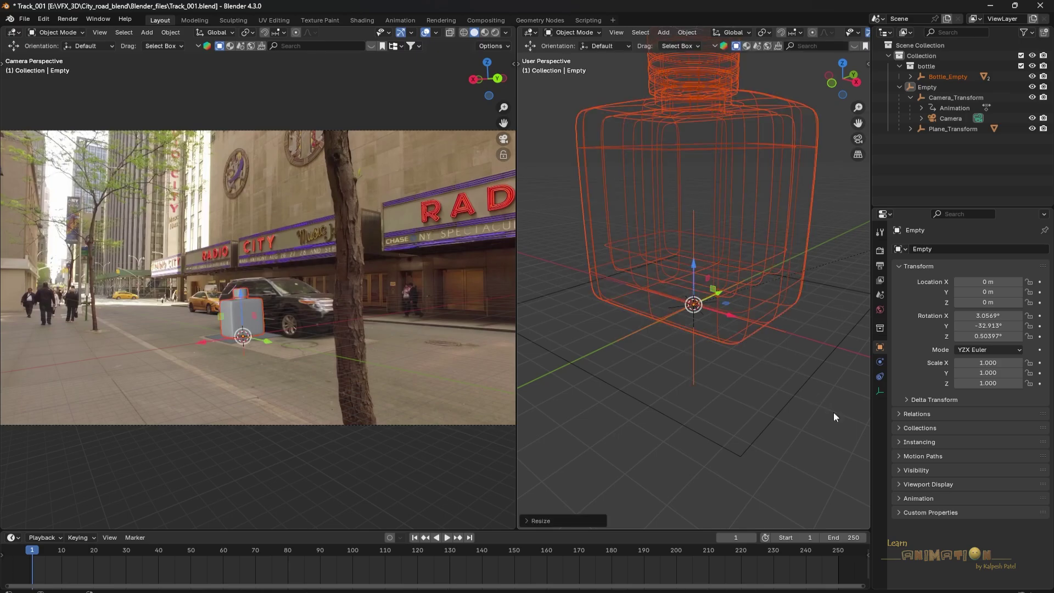
{"action": "key", "text": "s"}
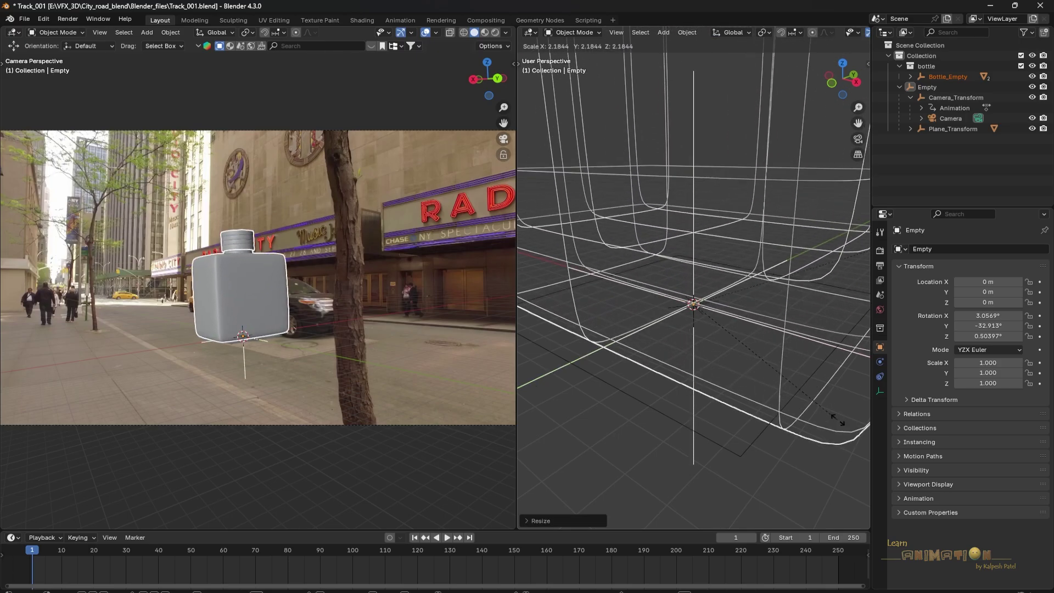
{"action": "left_click", "coordinate": [840, 420]}
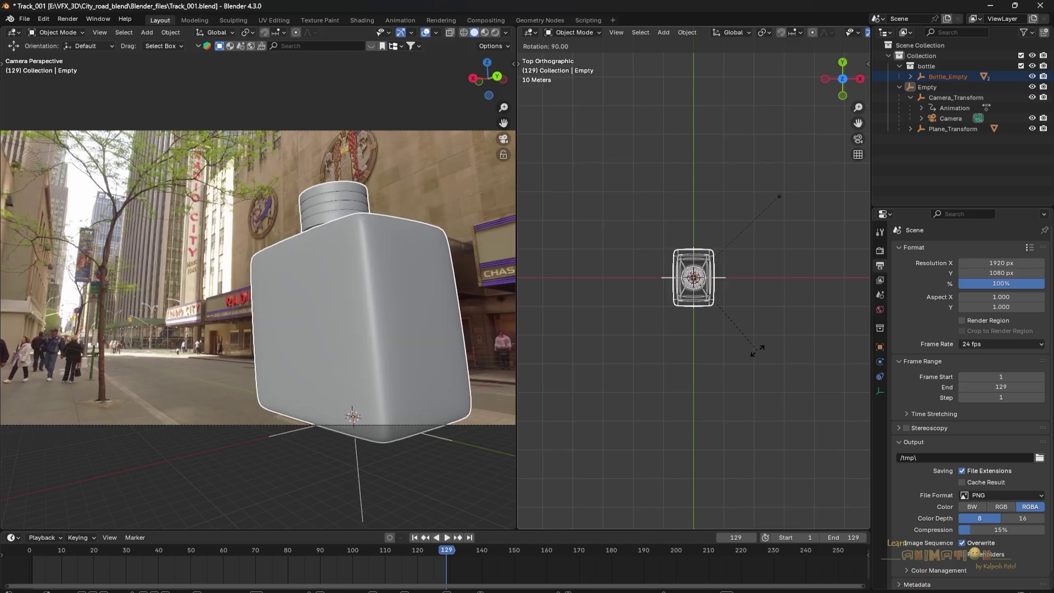
Rotate the bottle 90° and slide it along Y onto the sidewalk
{"action": "left_click", "coordinate": [757, 362]}
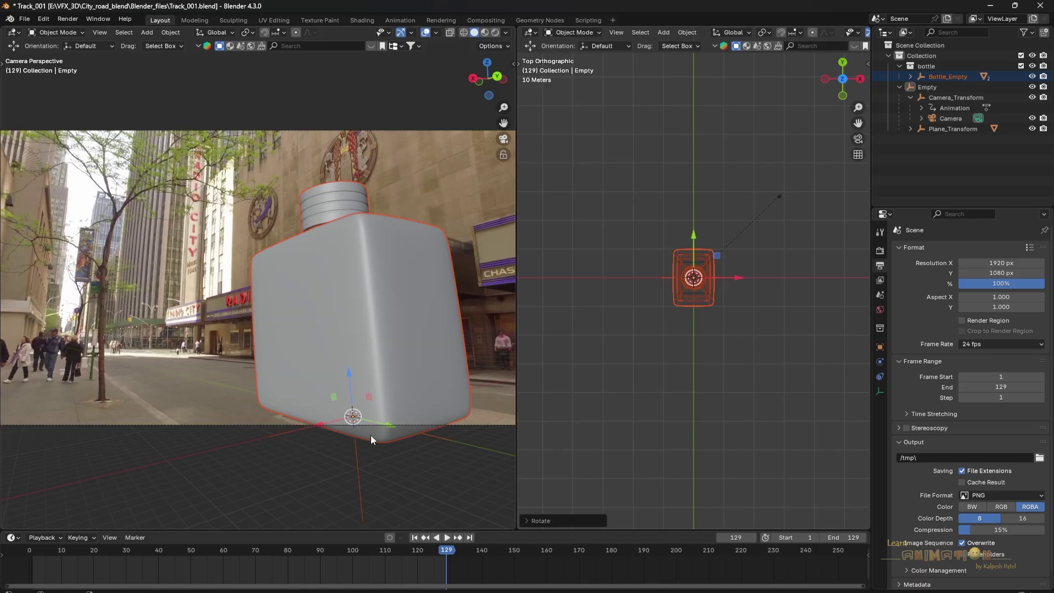
{"action": "key", "text": "g"}
{"action": "key", "text": "y"}
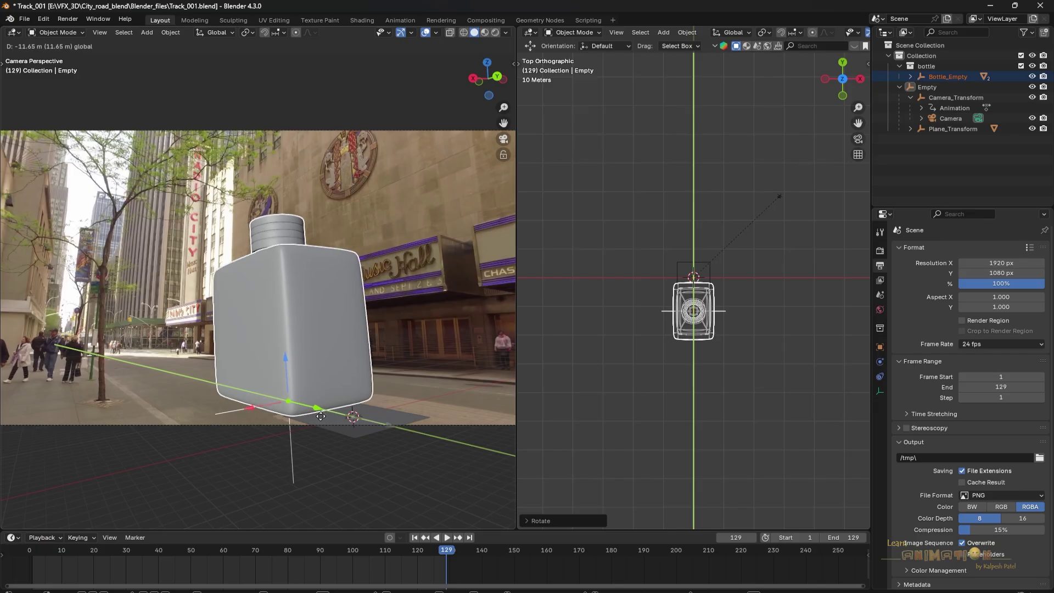
{"action": "left_click", "coordinate": [318, 412]}
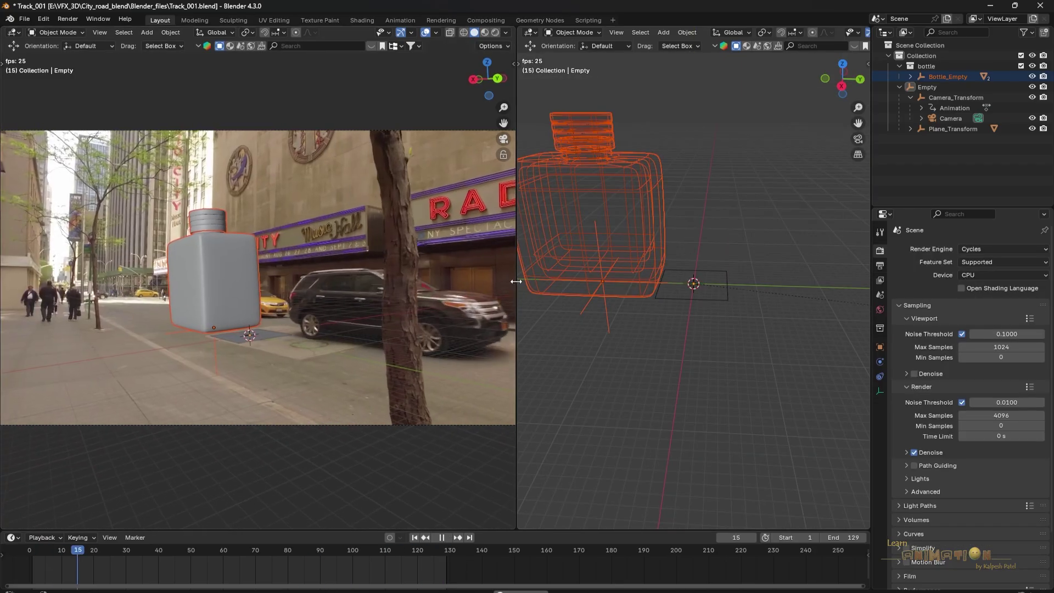
Check the tracked playback, return to frame 1, and show the camera view in Rendered shading
{"action": "left_click_drag", "start_coordinate": [516, 282], "coordinate": [730, 282]}
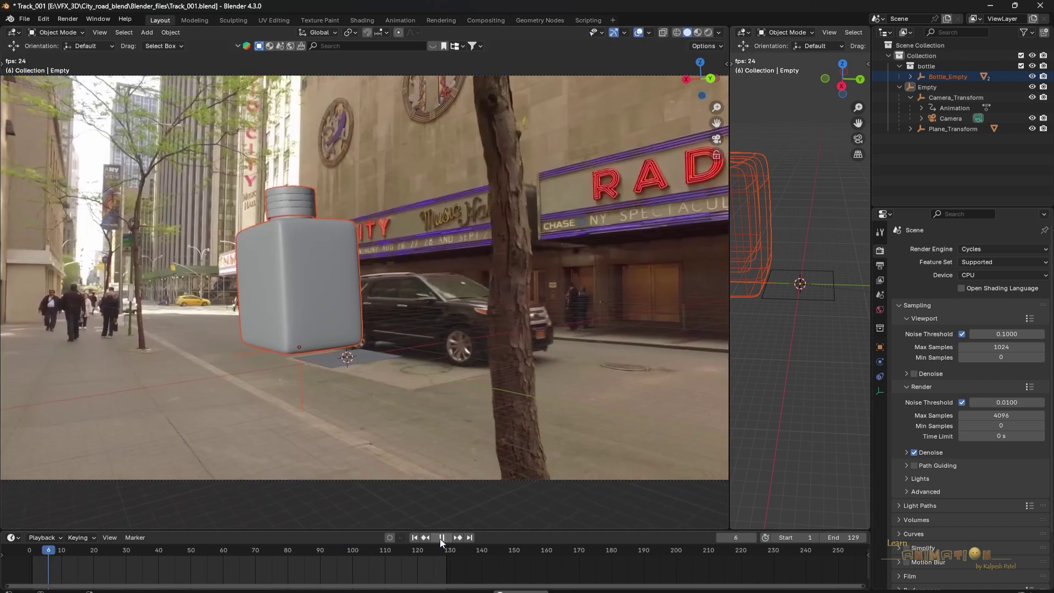
{"action": "left_click", "coordinate": [442, 539]}
{"action": "left_click", "coordinate": [416, 539]}
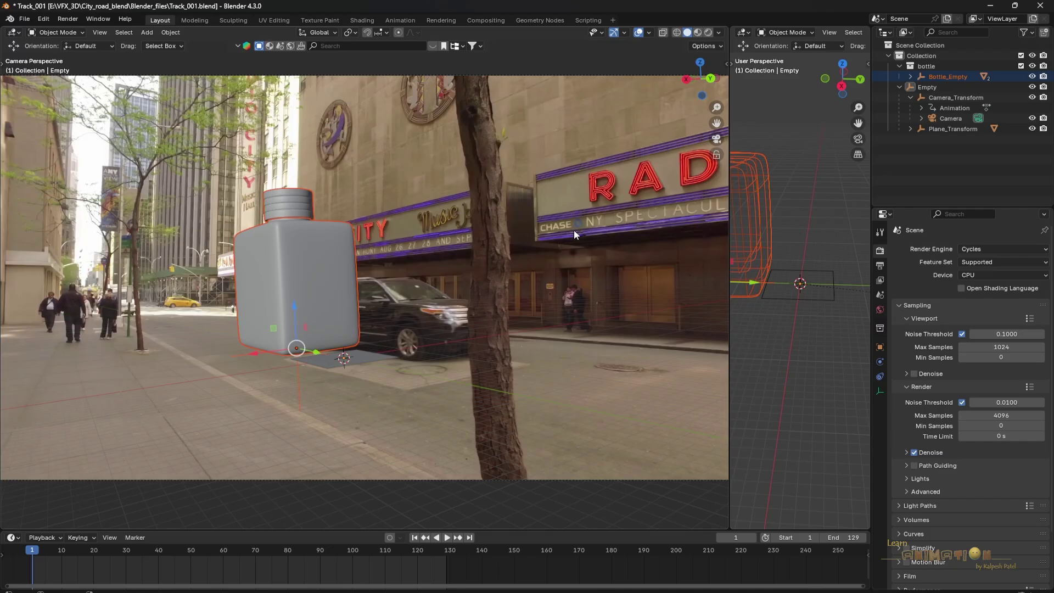
{"action": "left_click_drag", "start_coordinate": [731, 335], "coordinate": [571, 335]}
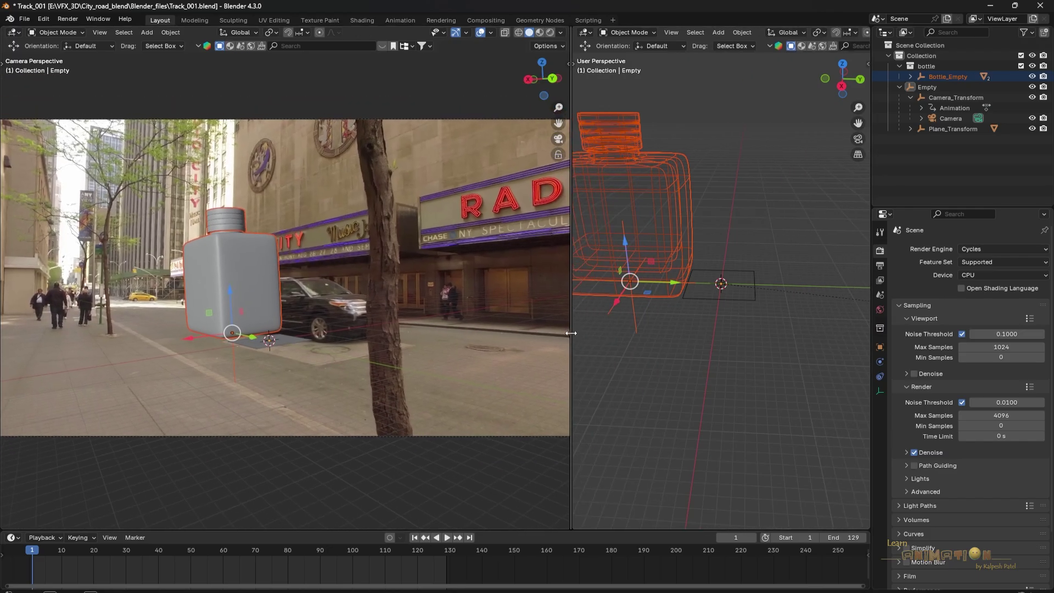
{"action": "left_click", "coordinate": [536, 31]}
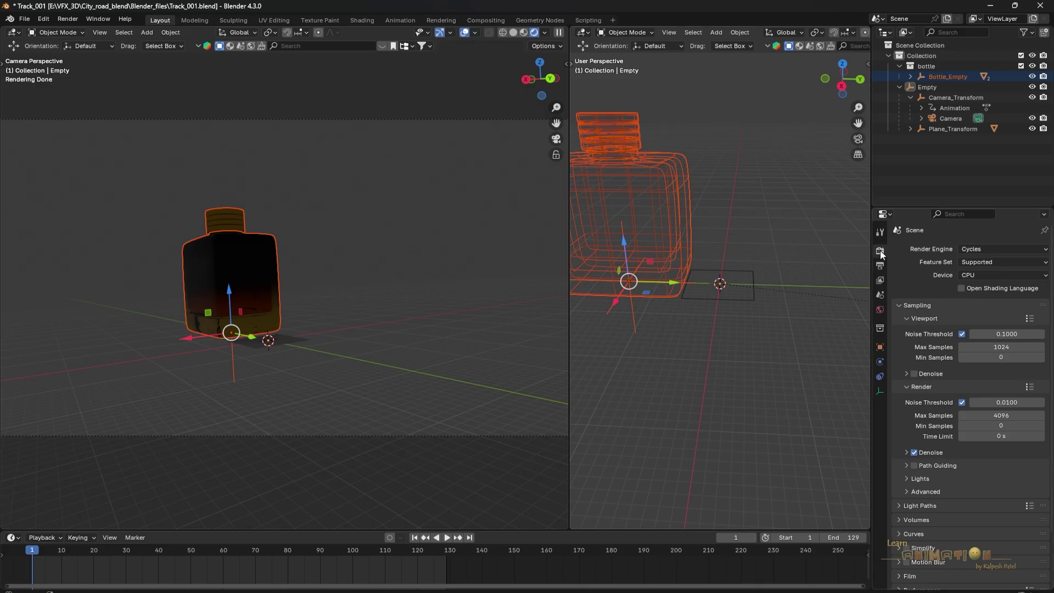
Keep Cycles as render engine and set Device to GPU Compute
{"action": "left_click", "coordinate": [997, 247]}
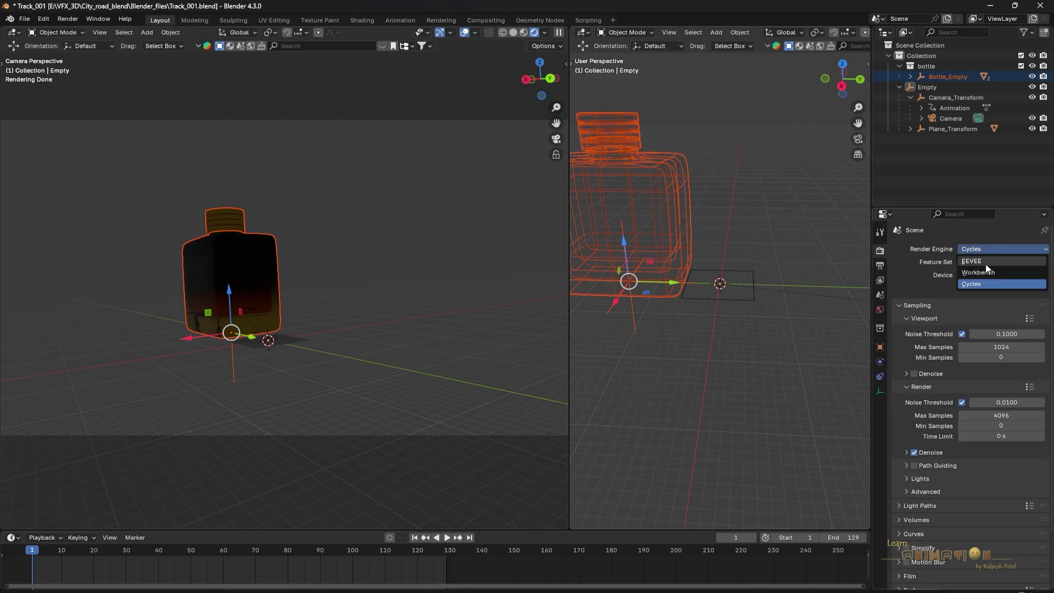
{"action": "left_click", "coordinate": [981, 283]}
{"action": "left_click", "coordinate": [985, 275]}
{"action": "left_click", "coordinate": [977, 299]}
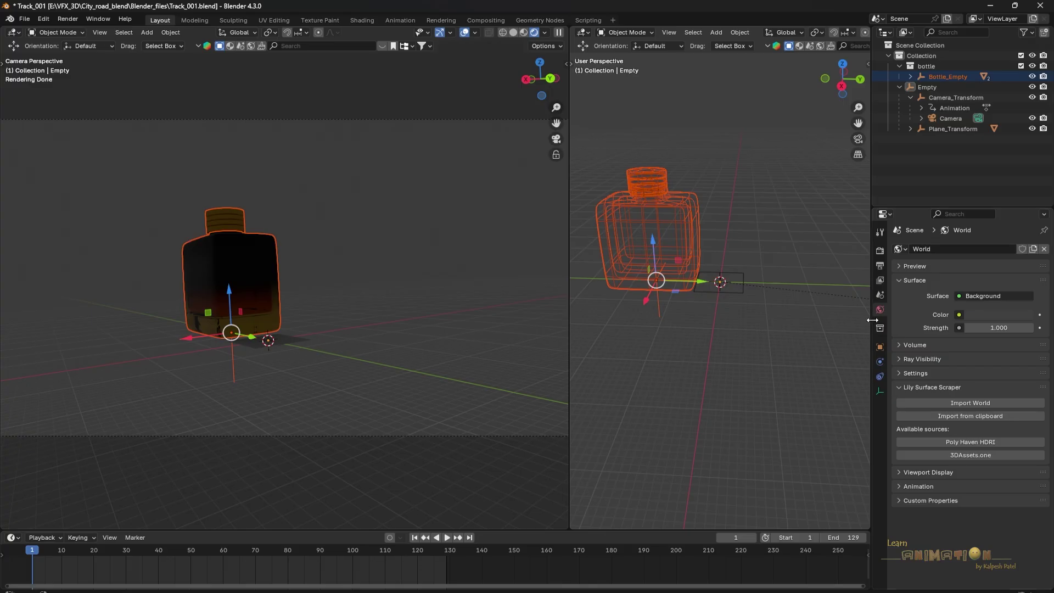
Drive the world Color with an Environment Texture using dresden_square_4k.hdr
{"action": "left_click_drag", "start_coordinate": [873, 321], "coordinate": [801, 320]}
{"action": "left_click", "coordinate": [916, 314]}
{"action": "left_click", "coordinate": [917, 314]}
{"action": "left_click", "coordinate": [680, 361]}
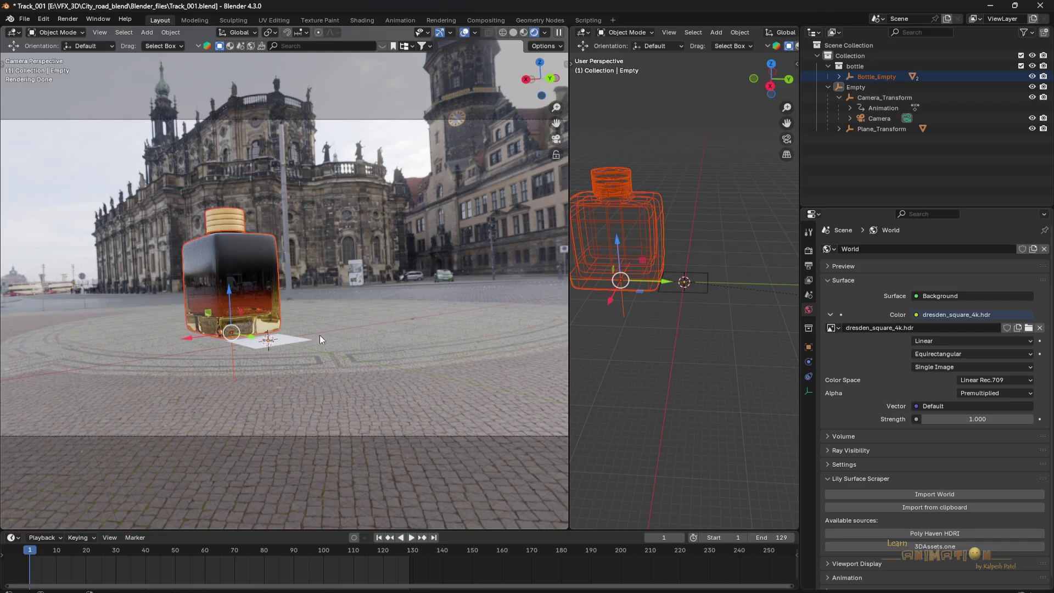
Tick Transparent in the Film panel of the Render properties
{"action": "left_click", "coordinate": [810, 264]}
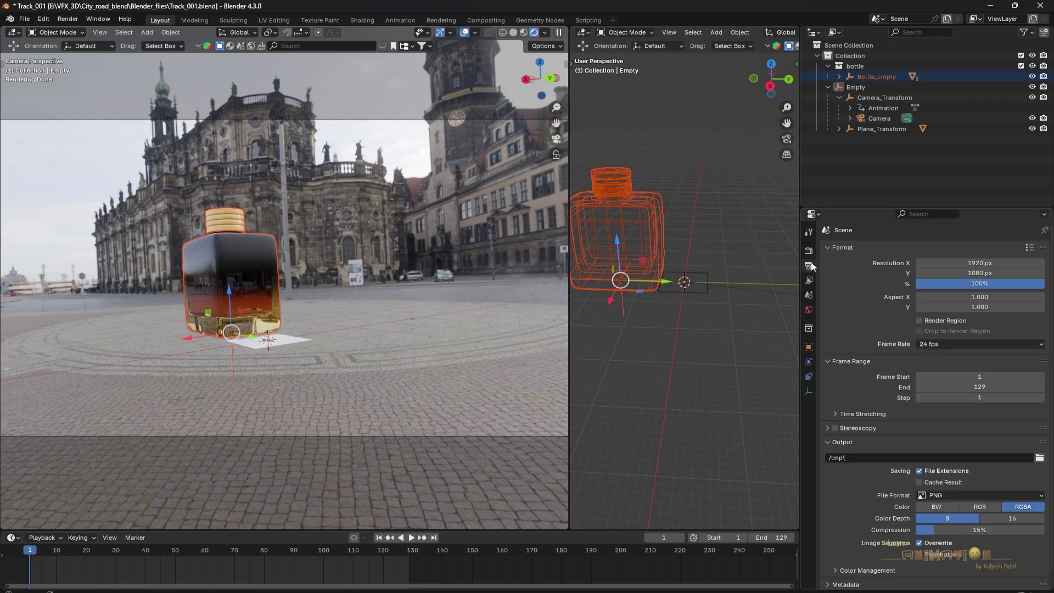
{"action": "left_click", "coordinate": [809, 251]}
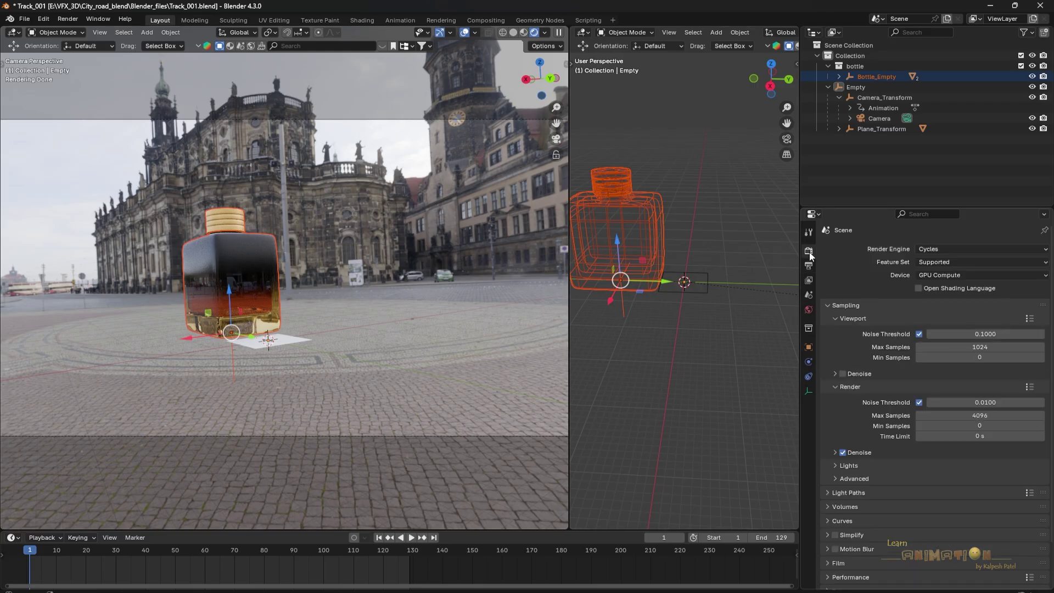
{"action": "scroll", "coordinate": [849, 472], "scroll_direction": "down", "scroll_amount": 2}
{"action": "left_click", "coordinate": [849, 512]}
{"action": "scroll", "coordinate": [876, 496], "scroll_direction": "down", "scroll_amount": 4}
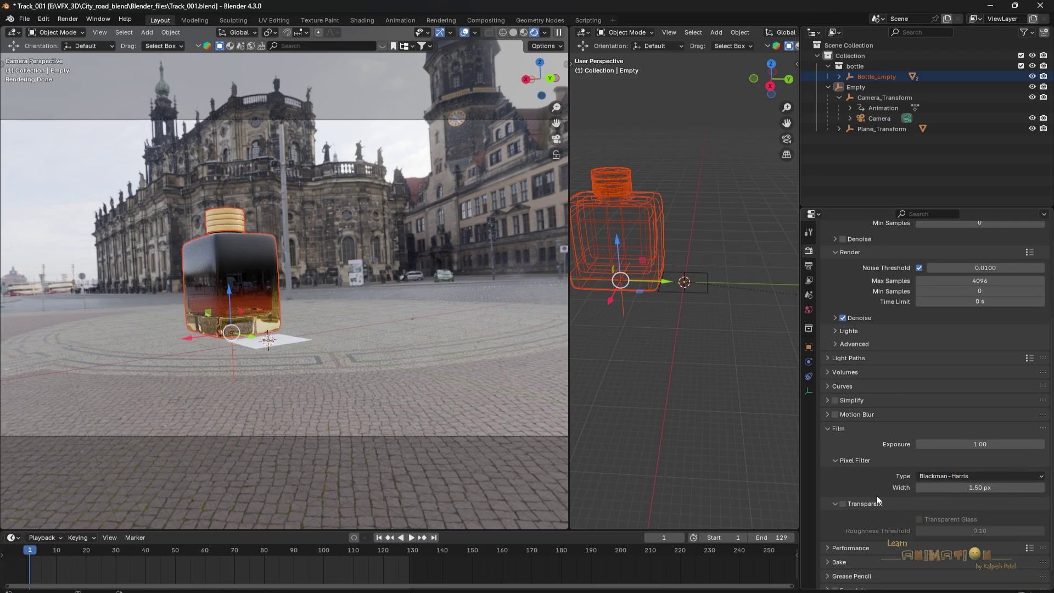
{"action": "left_click", "coordinate": [844, 482]}
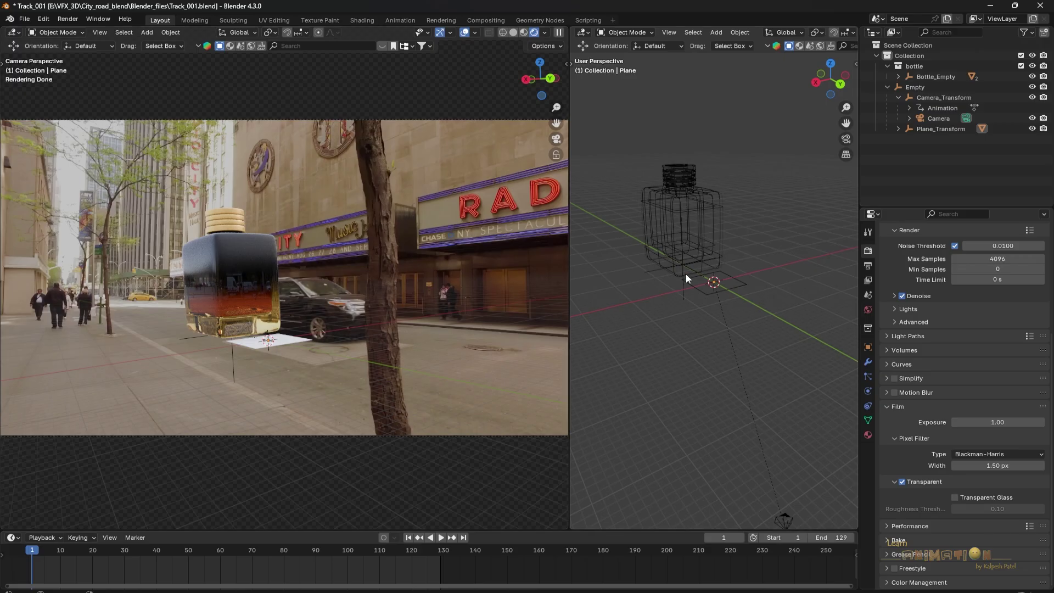
Hide the old Plane_Transform tracked plane
{"action": "left_click", "coordinate": [943, 129]}
{"action": "key", "text": "h"}
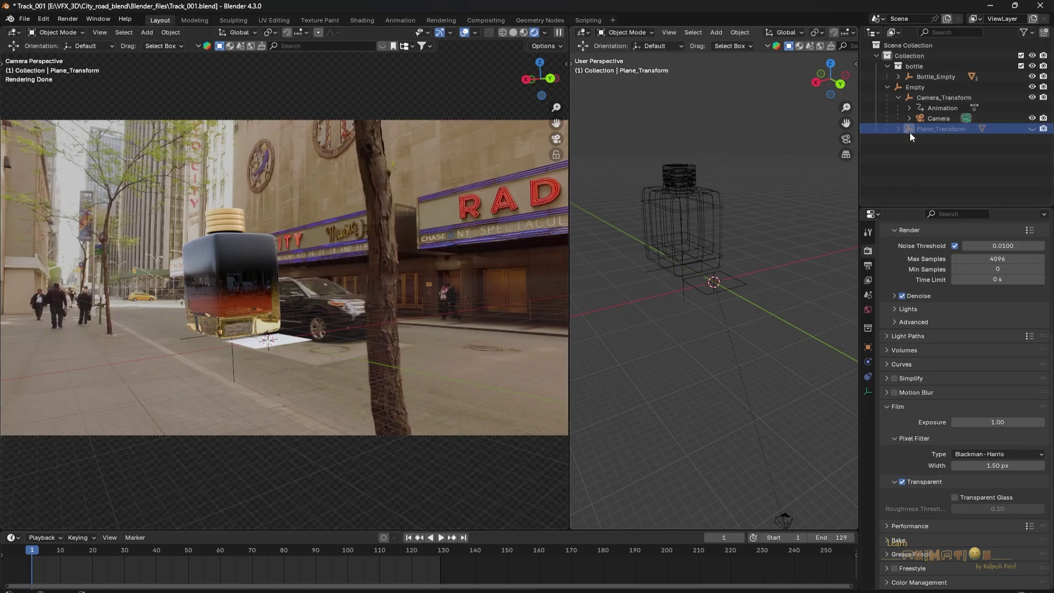
{"action": "left_click", "coordinate": [898, 129]}
Add a new plane, scale it up large, and slide it back along Y
{"action": "key", "text": "shift+a"}
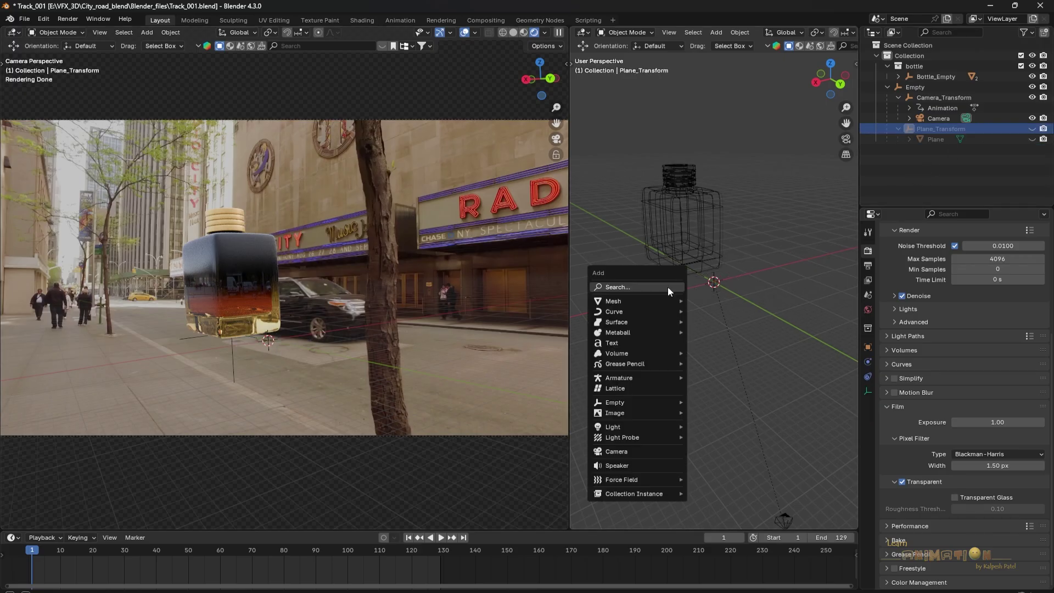
{"action": "mouse_move", "coordinate": [636, 301]}
{"action": "left_click", "coordinate": [716, 299]}
{"action": "key", "text": "s"}
{"action": "left_click", "coordinate": [305, 126]}
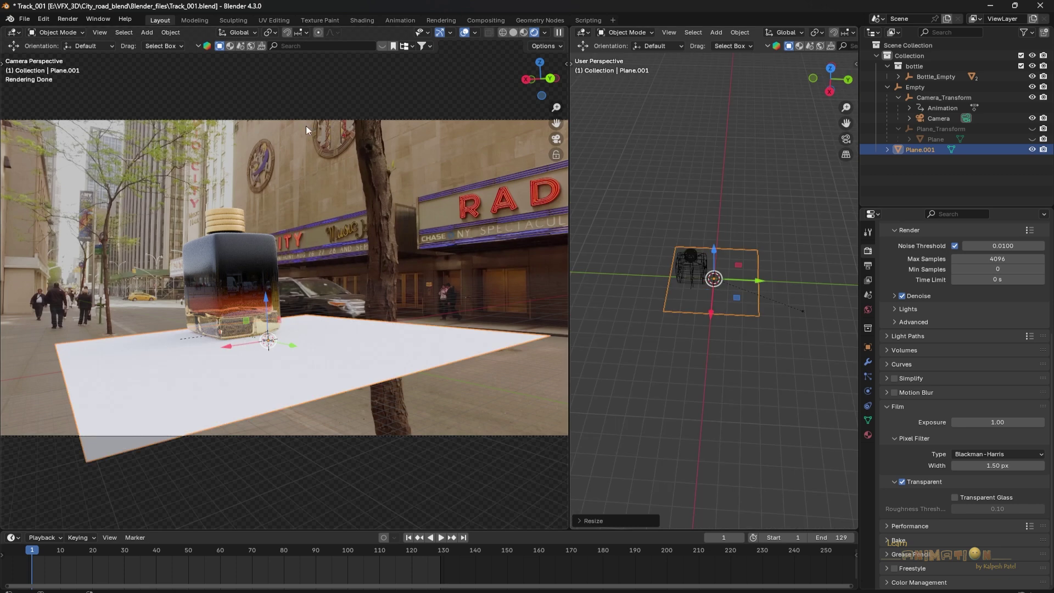
{"action": "key", "text": "space"}
{"action": "key", "text": "space"}
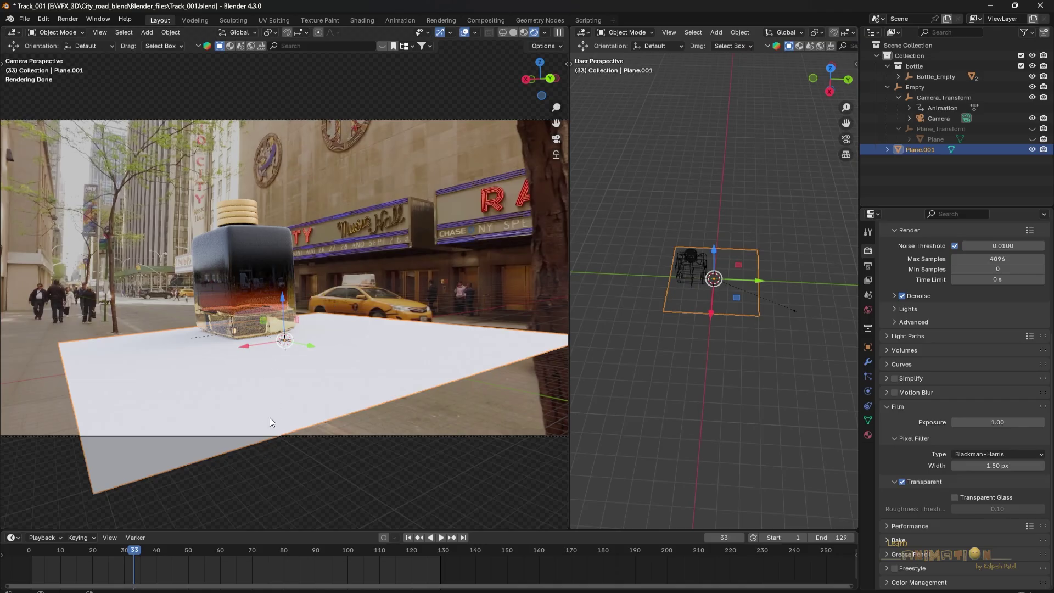
{"action": "left_click_drag", "start_coordinate": [311, 347], "coordinate": [256, 326]}
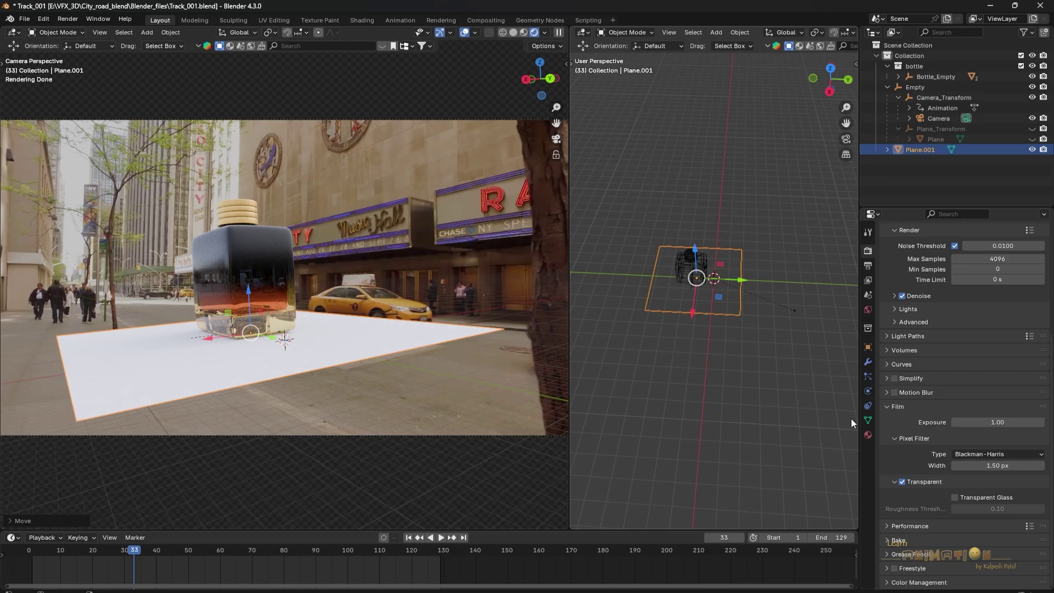
Enable Shadow Catcher in the plane's Visibility settings and deselect it
{"action": "left_click", "coordinate": [868, 346]}
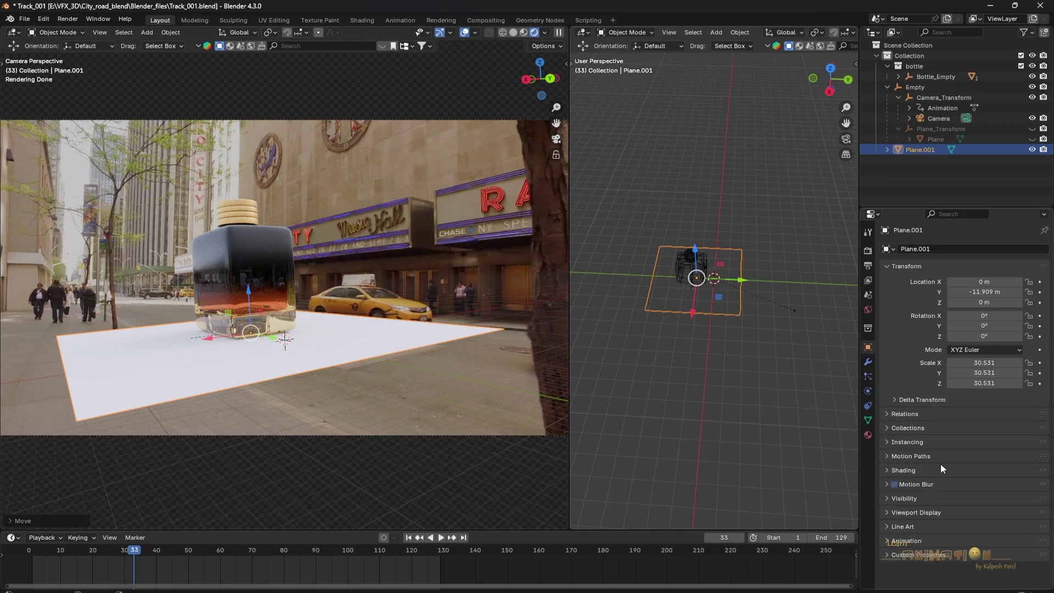
{"action": "left_click", "coordinate": [931, 497]}
{"action": "scroll", "coordinate": [931, 496], "scroll_direction": "down", "scroll_amount": 3}
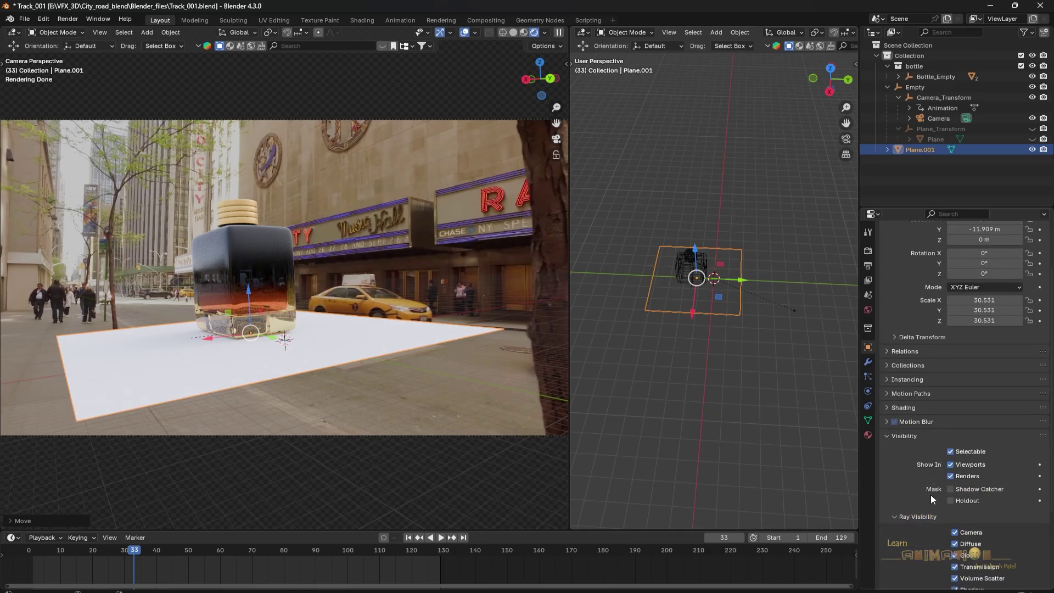
{"action": "left_click", "coordinate": [950, 490]}
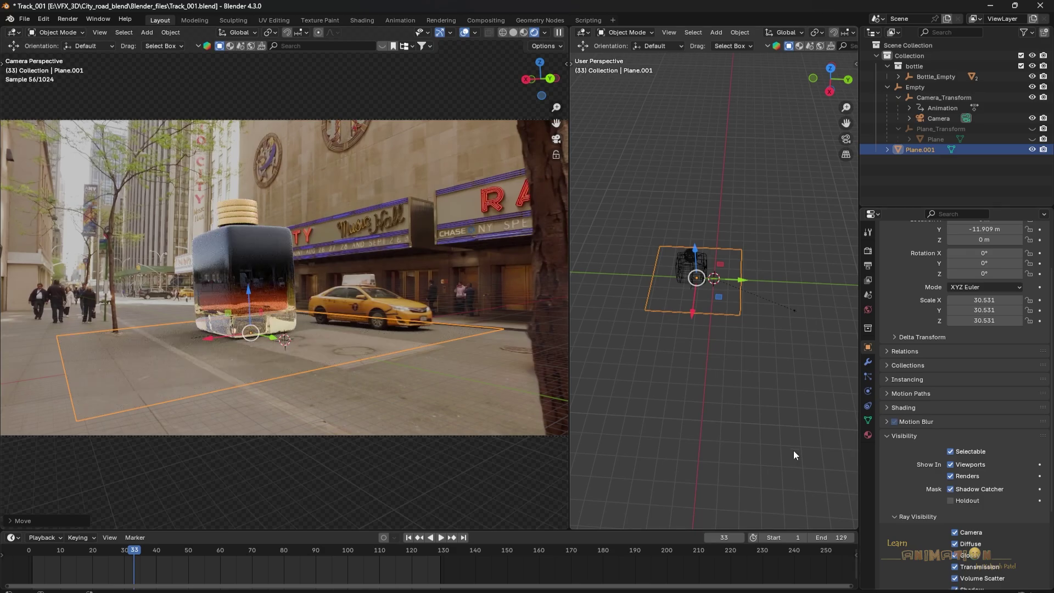
{"action": "key", "text": "alt+a"}
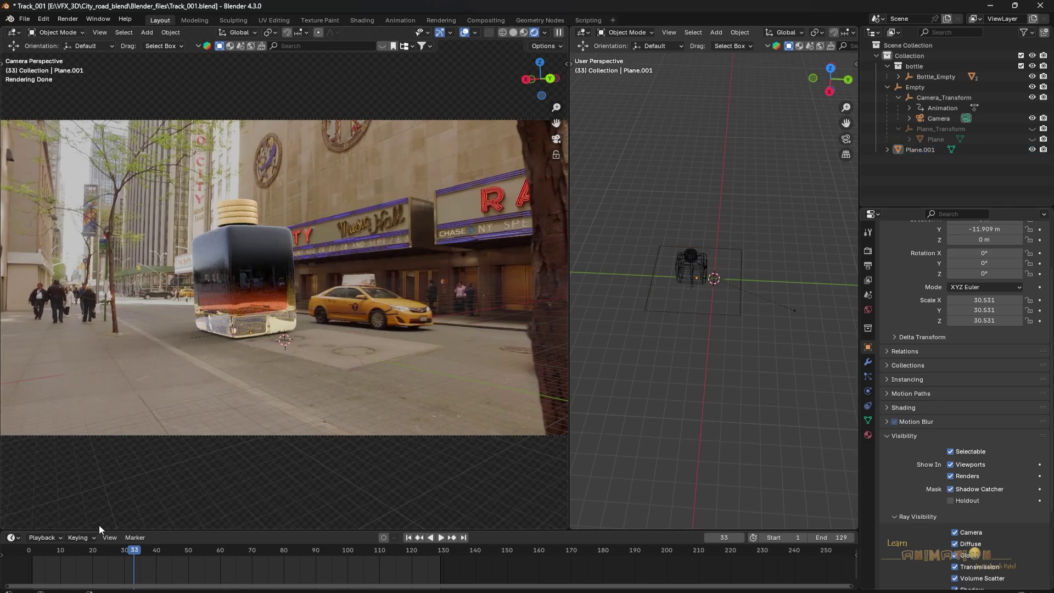
Scrub and play the footage to frame 77 to check the shadow, then return to frame 1
{"action": "left_click_drag", "start_coordinate": [79, 554], "coordinate": [204, 543]}
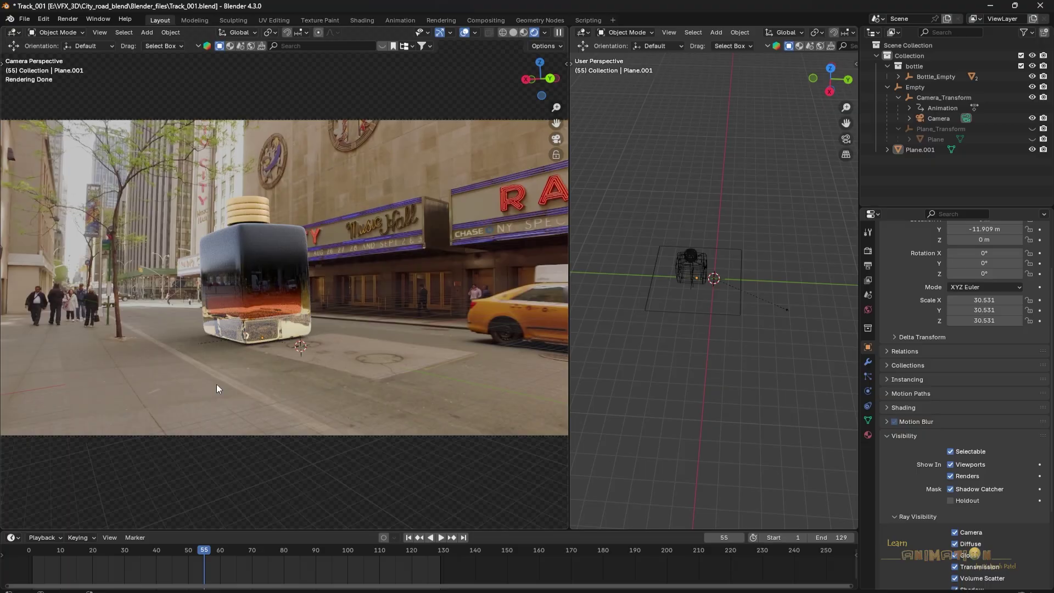
{"action": "left_click", "coordinate": [440, 538]}
{"action": "left_click", "coordinate": [441, 537]}
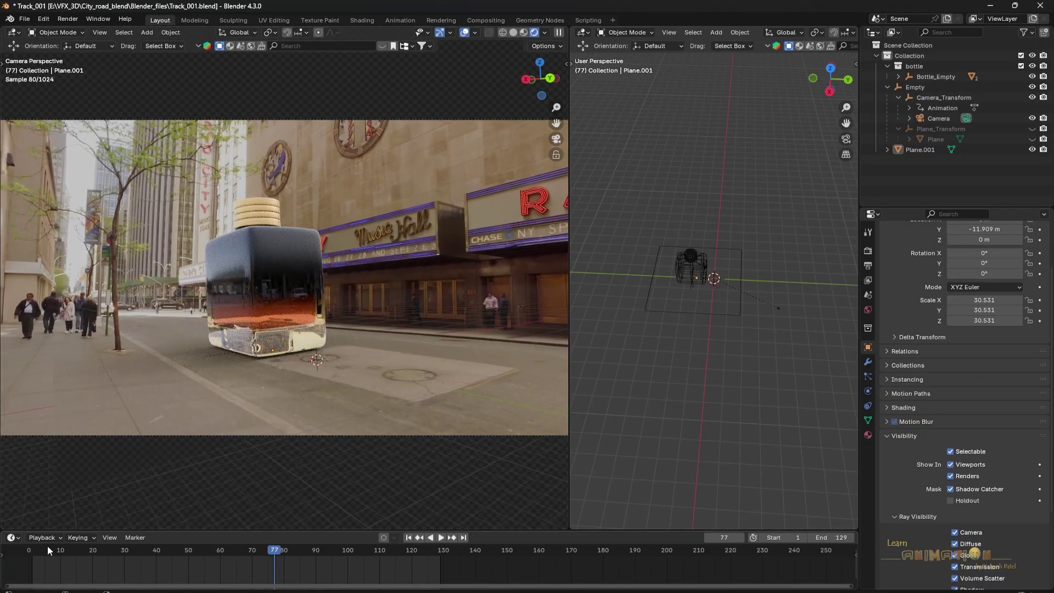
{"action": "left_click", "coordinate": [32, 551]}
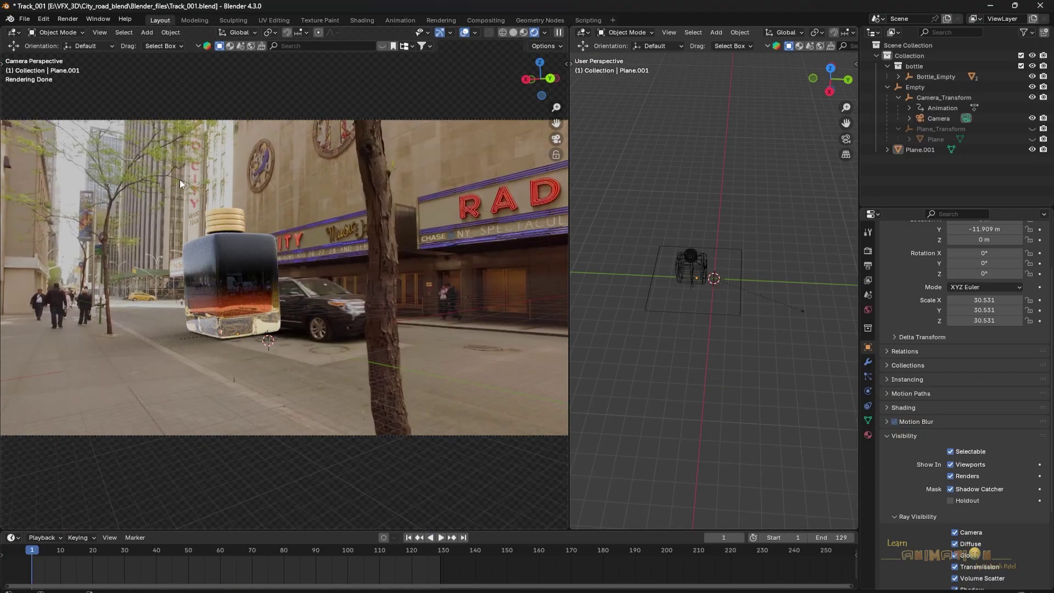
Reselect Plane.001 and turn Shadow Catcher back off
{"action": "left_click", "coordinate": [745, 278]}
{"action": "mouse_move", "coordinate": [745, 278]}
{"action": "middle_mouse_down"}
{"action": "mouse_move", "coordinate": [706, 286]}
{"action": "mouse_move", "coordinate": [700, 305]}
{"action": "mouse_move", "coordinate": [730, 312]}
{"action": "mouse_move", "coordinate": [752, 293]}
{"action": "middle_mouse_up"}
{"action": "scroll", "coordinate": [753, 292], "scroll_direction": "up", "scroll_amount": 4}
{"action": "left_click", "coordinate": [951, 489]}
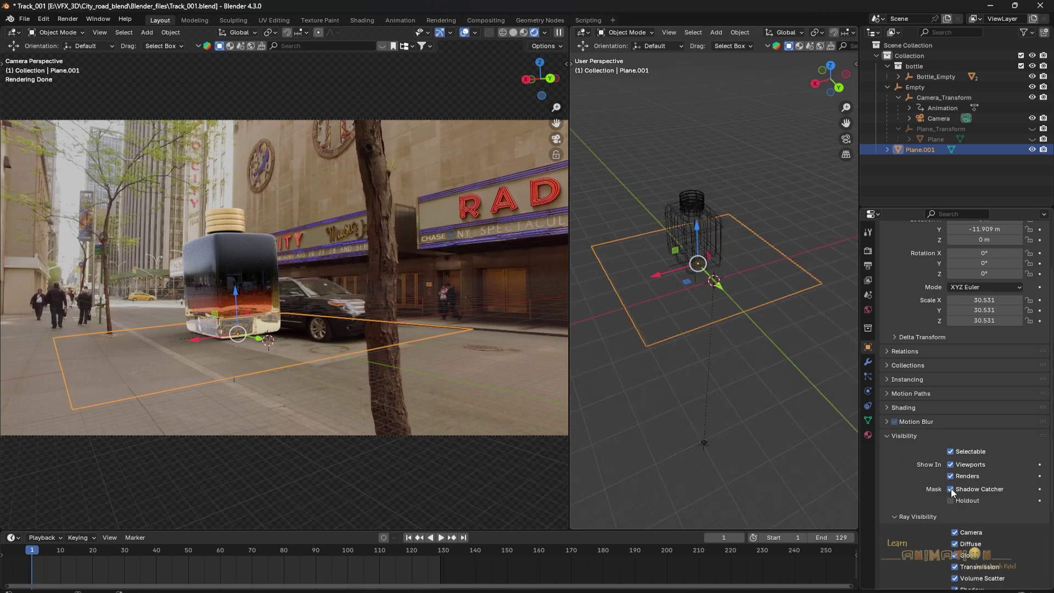
In Edit Mode, select the plane's far edge and move it along Y
{"action": "middle_click_drag", "start_coordinate": [769, 384], "coordinate": [721, 334]}
{"action": "key", "text": "Tab"}
{"action": "key", "text": "g"}
{"action": "key", "text": "y"}
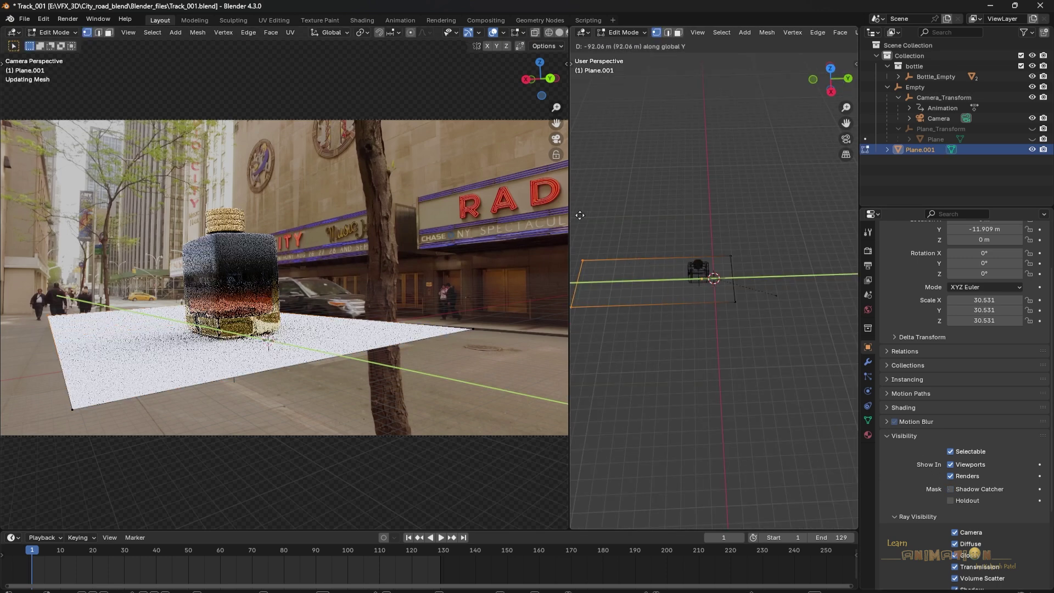
{"action": "left_click", "coordinate": [812, 217]}
{"action": "left_click_drag", "start_coordinate": [724, 238], "coordinate": [779, 319]}
{"action": "scroll", "coordinate": [786, 302], "scroll_direction": "down", "scroll_amount": 3}
{"action": "middle_click_drag", "start_coordinate": [786, 300], "coordinate": [696, 327], "text": "shift"}
{"action": "key", "text": "g"}
{"action": "key", "text": "y"}
{"action": "left_click", "coordinate": [726, 316]}
{"action": "scroll", "coordinate": [696, 327], "scroll_direction": "down", "scroll_amount": 2}
From top view, select the plane's left edge and slide it along X
{"action": "key", "text": "KP_7"}
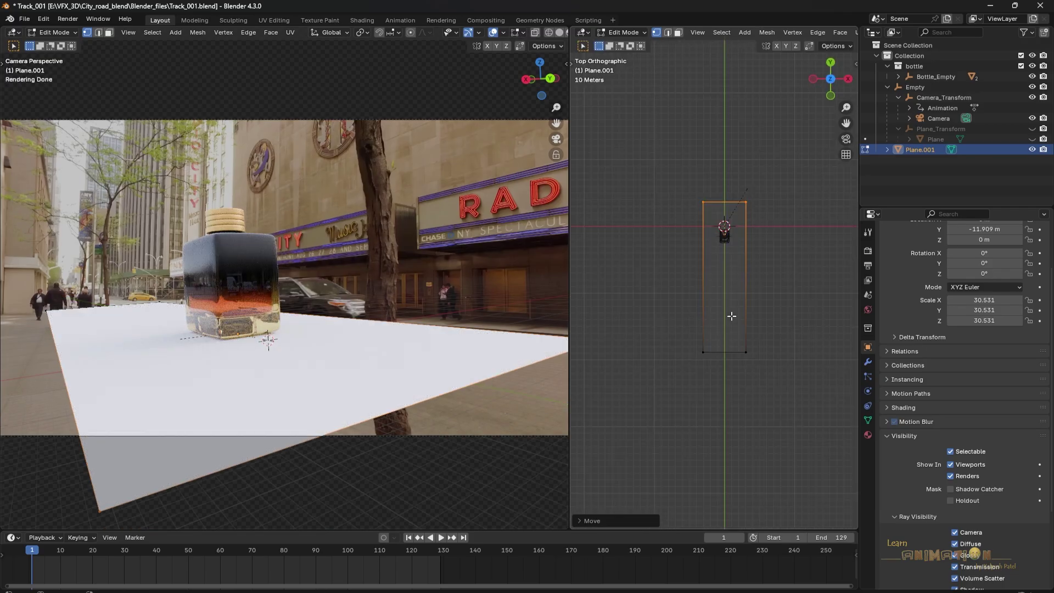
{"action": "left_click_drag", "start_coordinate": [683, 183], "coordinate": [722, 375]}
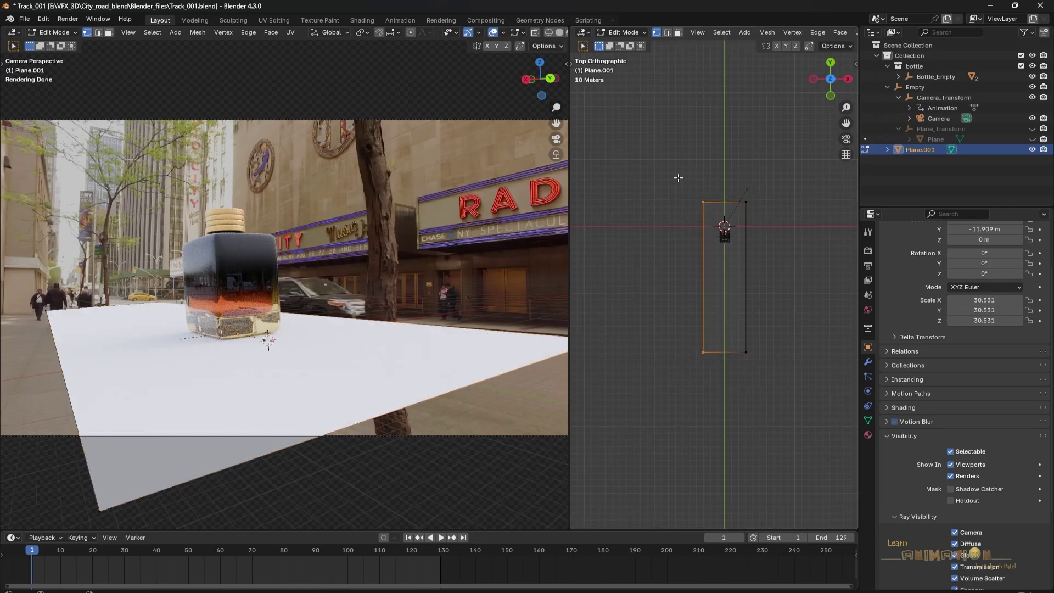
{"action": "key", "text": "shift+space"}
{"action": "left_click", "coordinate": [676, 242]}
{"action": "left_click_drag", "start_coordinate": [749, 277], "coordinate": [783, 280]}
{"action": "key", "text": "2"}
{"action": "left_click", "coordinate": [683, 239]}
Extrude the edge straight up along Z into a back wall
{"action": "middle_click_drag", "start_coordinate": [774, 335], "coordinate": [693, 256]}
{"action": "key", "text": "e"}
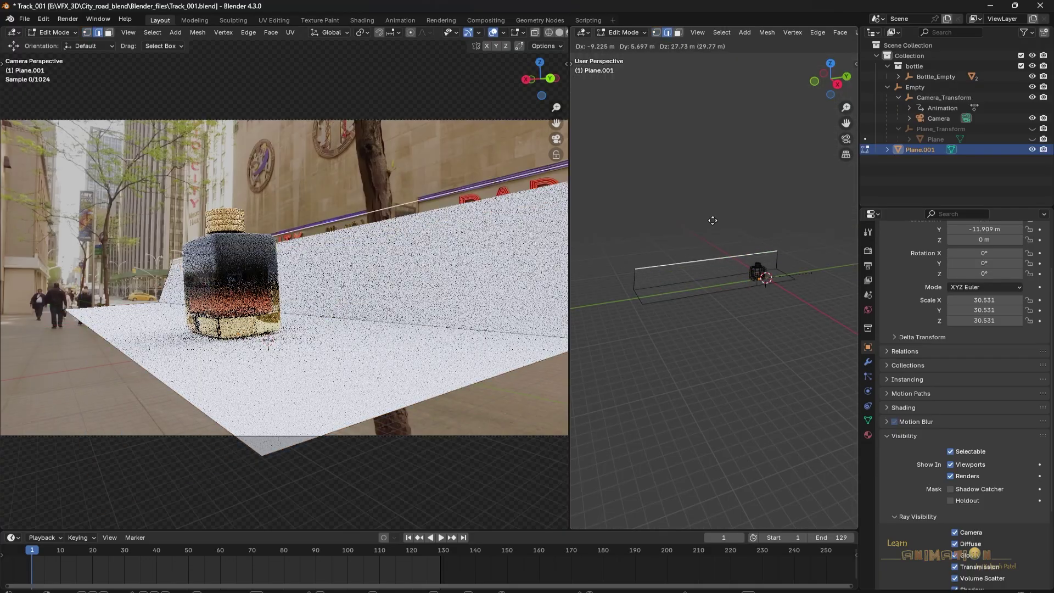
{"action": "left_click", "coordinate": [719, 165]}
{"action": "middle_click_drag", "start_coordinate": [667, 296], "coordinate": [758, 282]}
{"action": "key", "text": "ctrl+z"}
{"action": "key", "text": "e"}
{"action": "key", "text": "z"}
{"action": "right_click", "coordinate": [760, 280]}
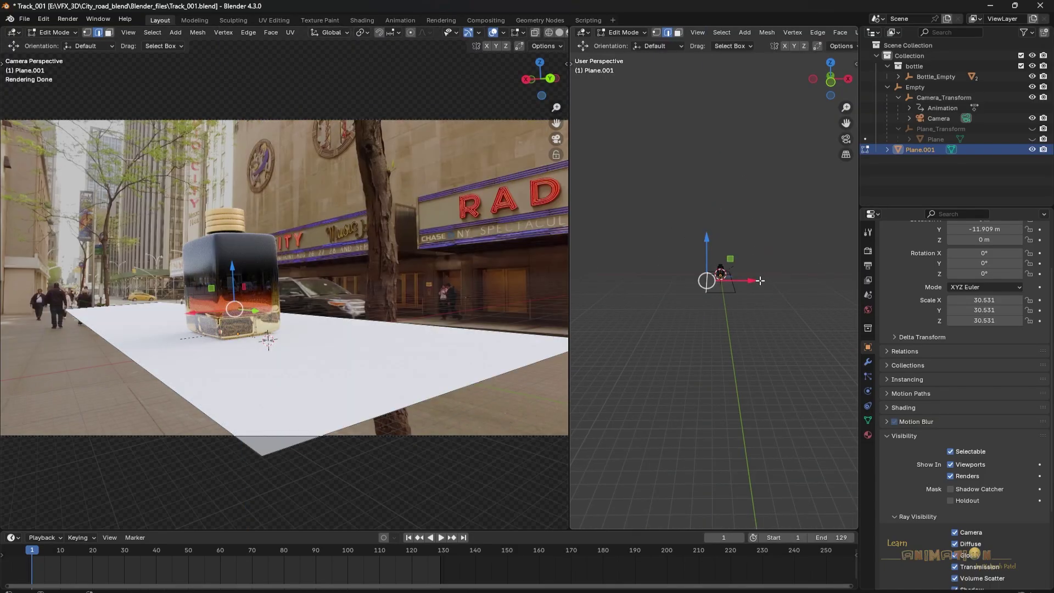
{"action": "key", "text": "e"}
{"action": "left_click", "coordinate": [297, 103]}
Stretch the wall and floor end edges 102.7 m along Y and exit Edit Mode
{"action": "middle_click_drag", "start_coordinate": [819, 297], "coordinate": [729, 318]}
{"action": "left_click_drag", "start_coordinate": [629, 247], "coordinate": [764, 274]}
{"action": "key", "text": "Tab"}
{"action": "middle_click_drag", "start_coordinate": [839, 196], "coordinate": [766, 205]}
Rename Plane.001 to 'back_plane' in the Outliner
{"action": "double_click", "coordinate": [924, 150]}
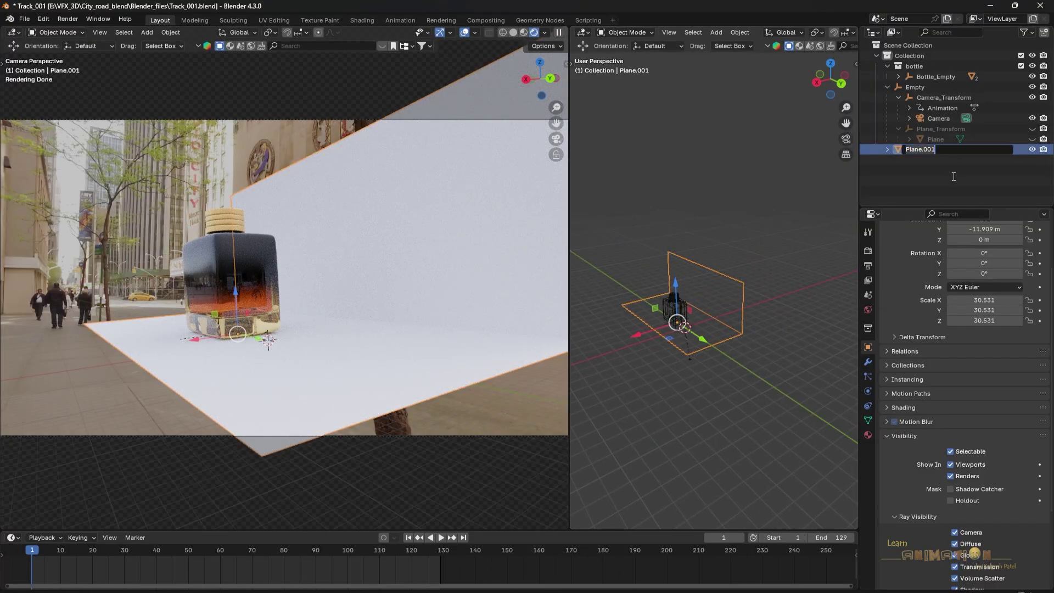
{"action": "type", "text": "back_plane"}
{"action": "key", "text": "Return"}
Subdivide all of back_plane's mesh into a grid and return to Object Mode
{"action": "key", "text": "Tab"}
{"action": "key", "text": "a"}
{"action": "right_click", "coordinate": [729, 286]}
{"action": "left_click", "coordinate": [725, 288]}
{"action": "key", "text": "Tab"}
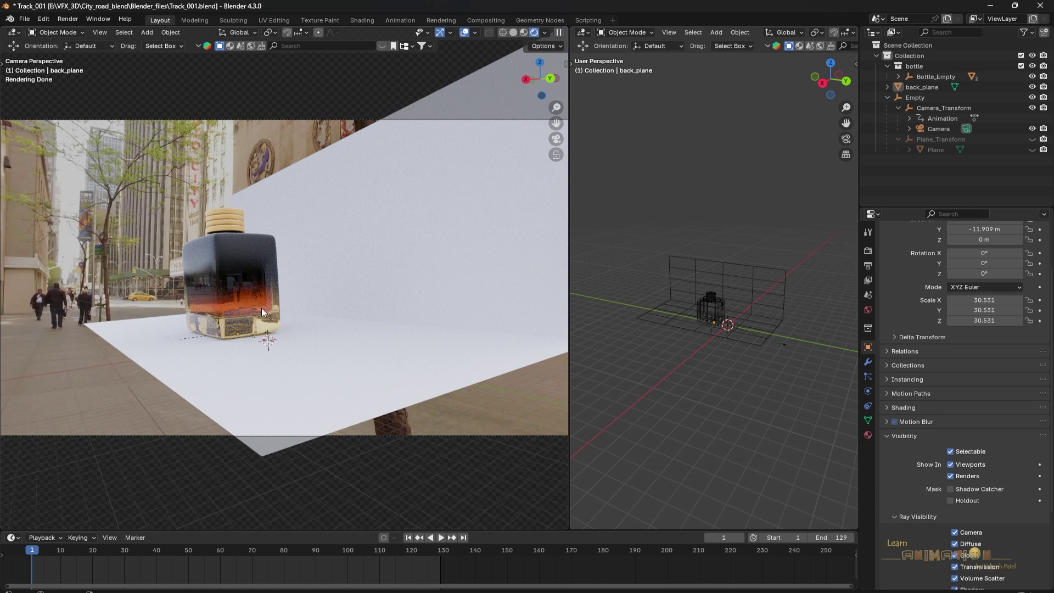
Select back_plane and switch the right editor to the Shader Editor
{"action": "left_click", "coordinate": [367, 277]}
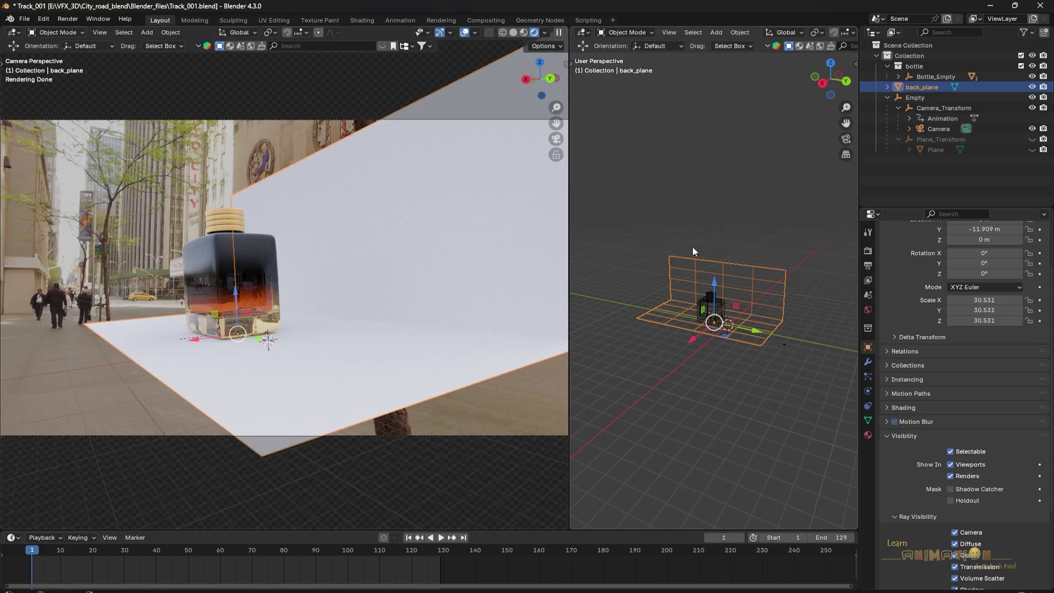
{"action": "left_click", "coordinate": [583, 32]}
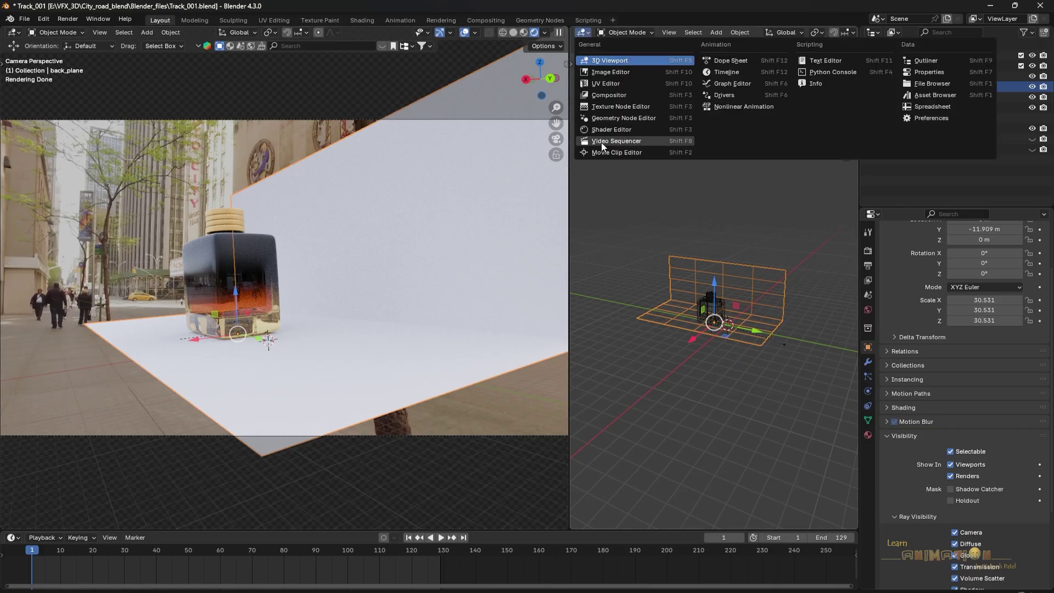
{"action": "left_click", "coordinate": [611, 129]}
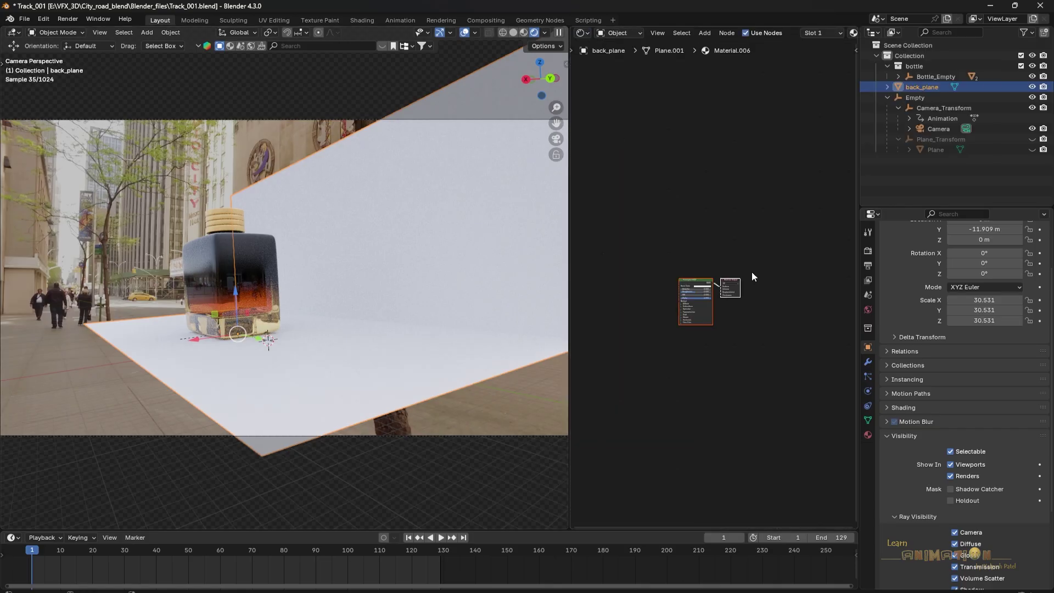
{"action": "scroll", "coordinate": [758, 324], "scroll_direction": "up", "scroll_amount": 8}
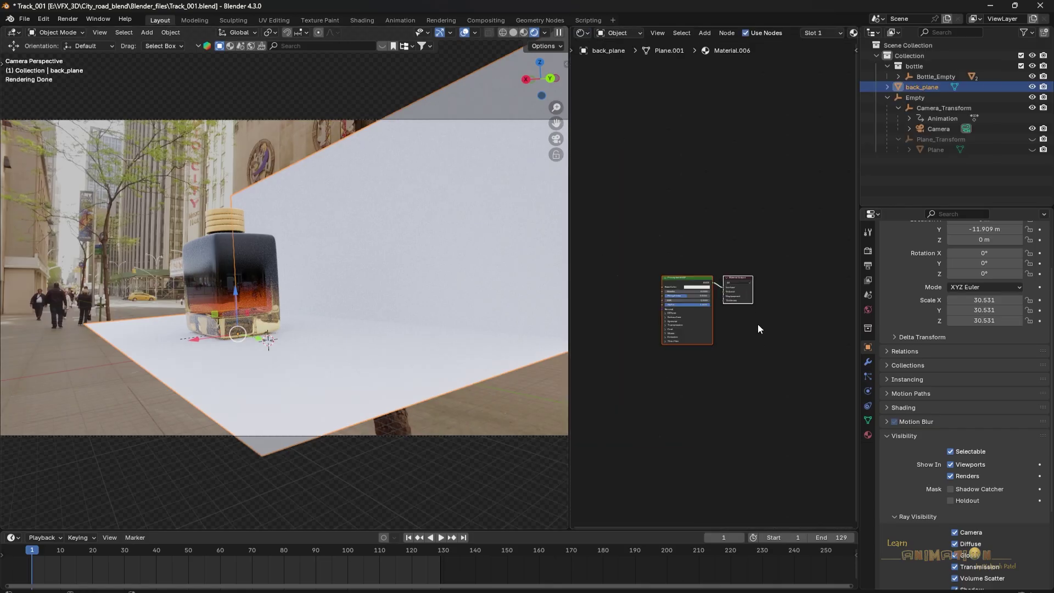
{"action": "middle_click_drag", "start_coordinate": [753, 346], "coordinate": [767, 297]}
{"action": "scroll", "coordinate": [712, 280], "scroll_direction": "up", "scroll_amount": 4}
{"action": "scroll", "coordinate": [707, 264], "scroll_direction": "down", "scroll_amount": 4}
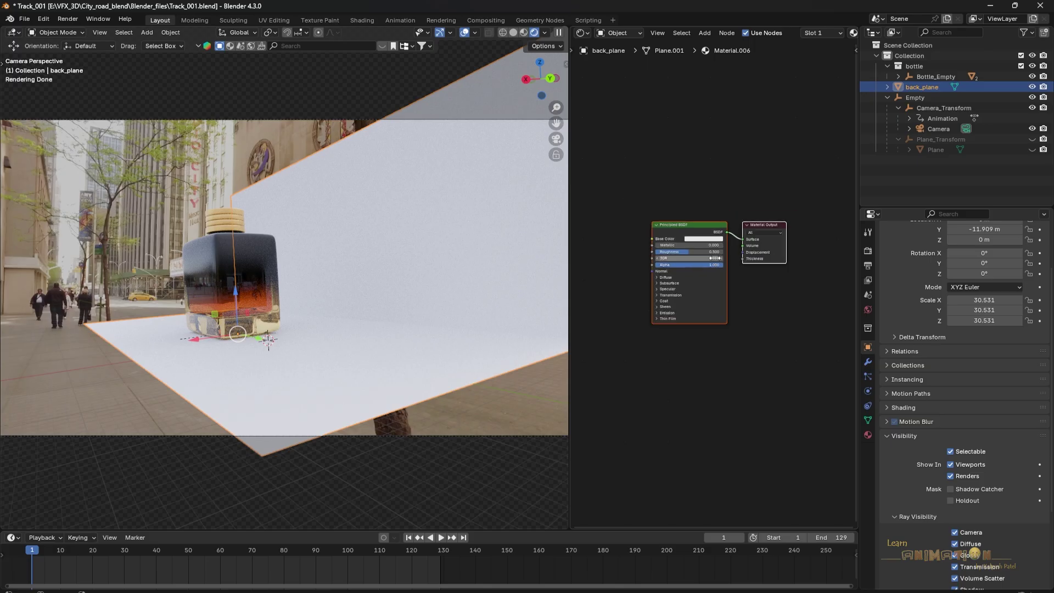
Feed Base Color from an Image Sequence of all City_video frames
{"action": "left_click", "coordinate": [695, 260]}
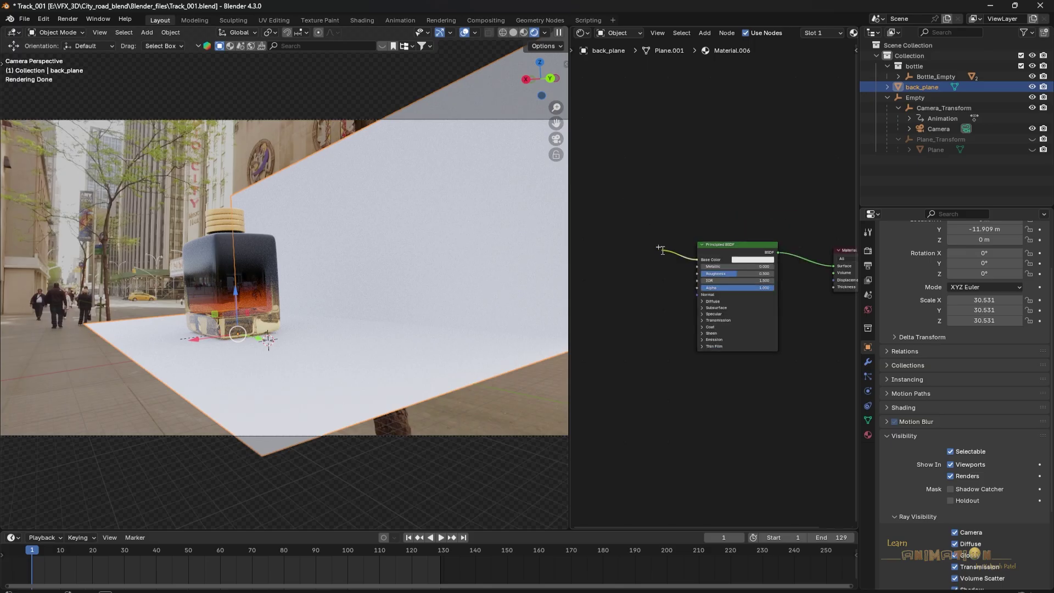
{"action": "left_click_drag", "start_coordinate": [662, 250], "coordinate": [659, 251]}
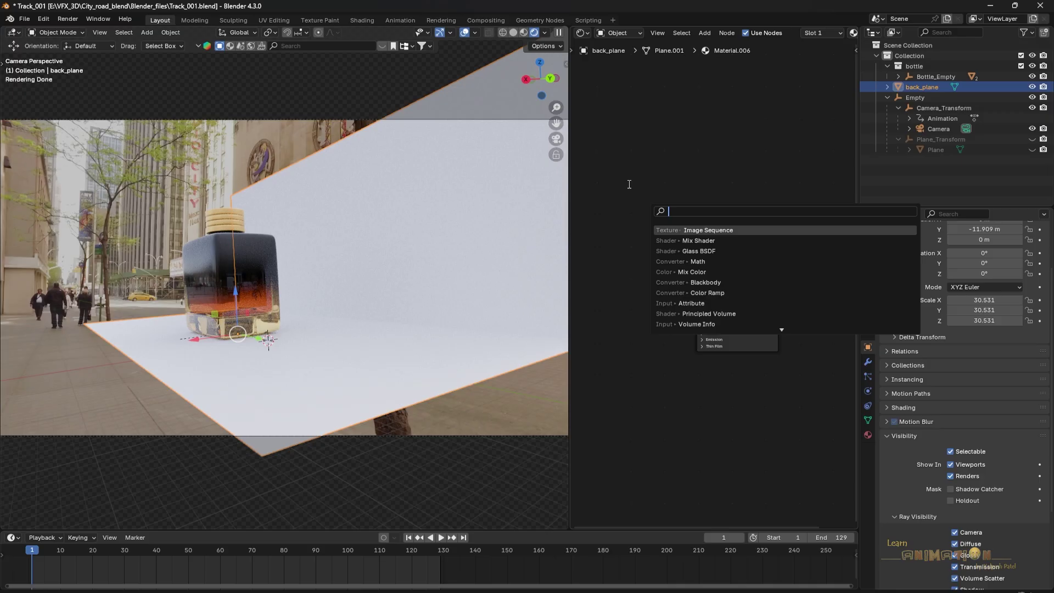
{"action": "key", "text": "Return"}
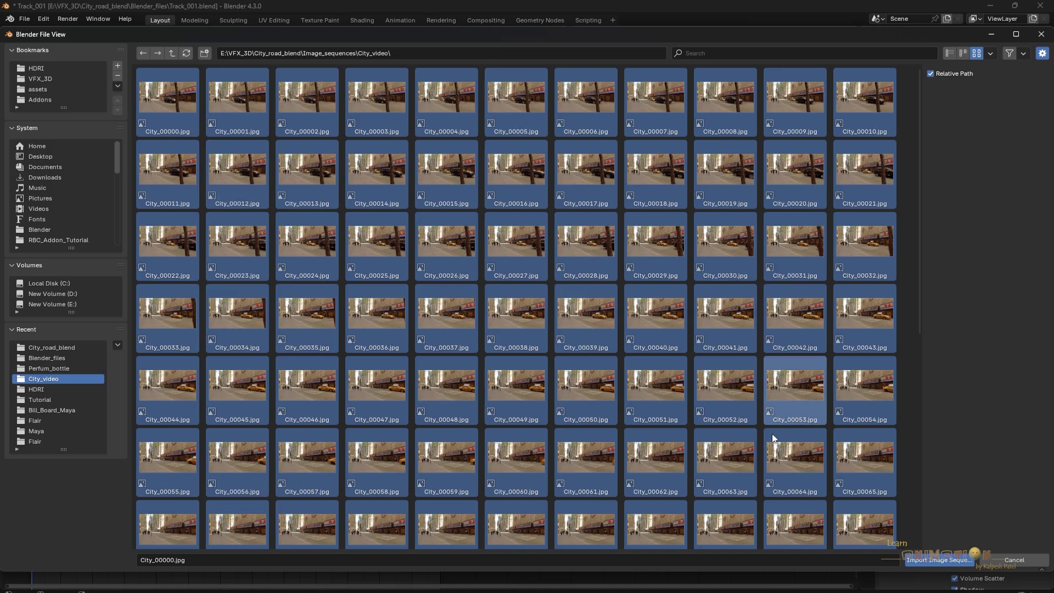
{"action": "left_click", "coordinate": [939, 560]}
Connect the footage texture's Color to Base Color and preview the animation playback
{"action": "left_click_drag", "start_coordinate": [673, 252], "coordinate": [743, 237]}
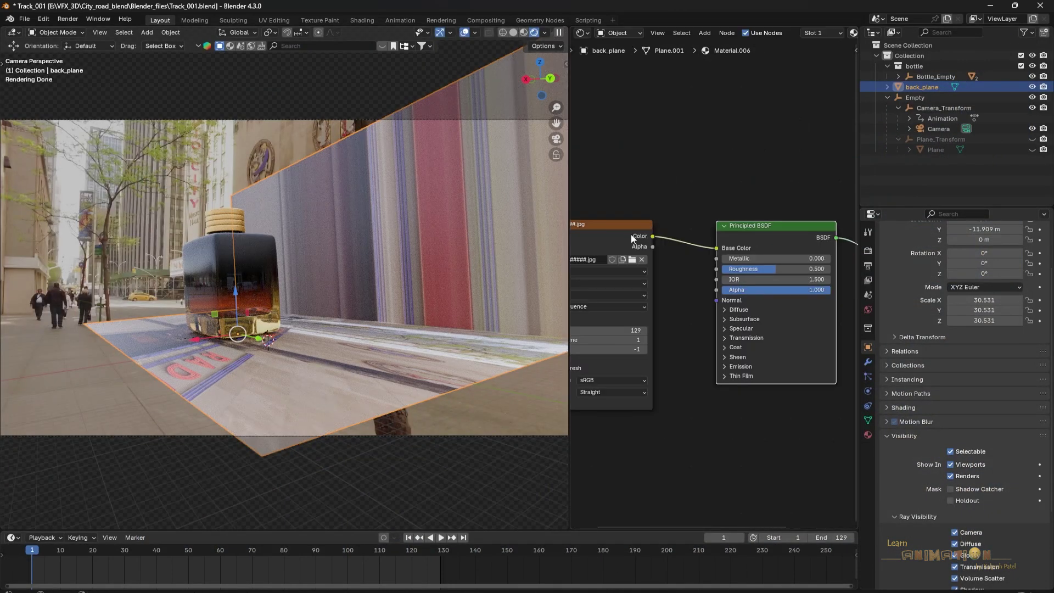
{"action": "scroll", "coordinate": [631, 233], "scroll_direction": "down", "scroll_amount": 2}
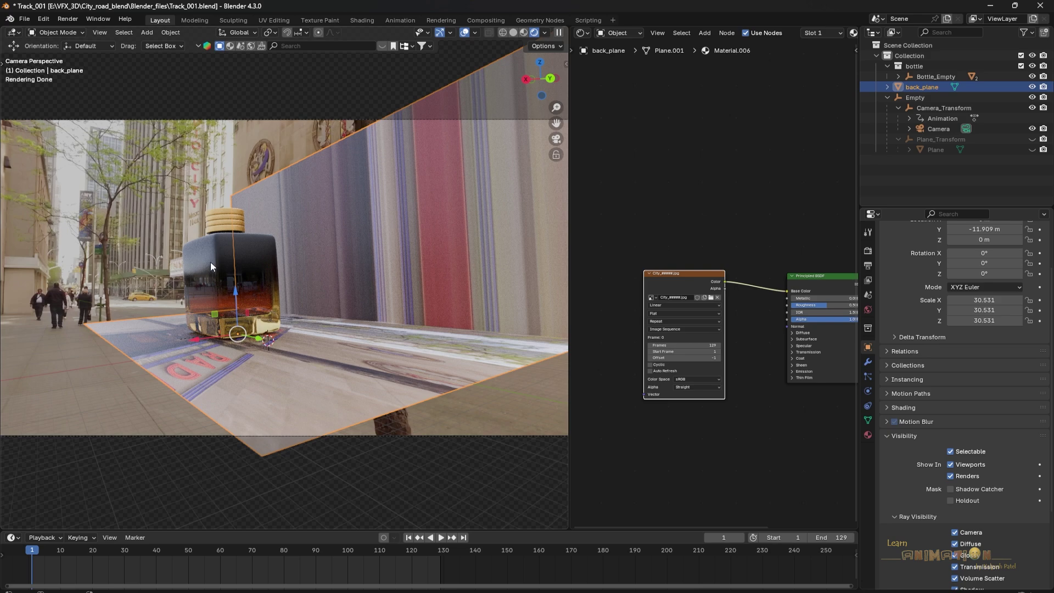
{"action": "key", "text": "space"}
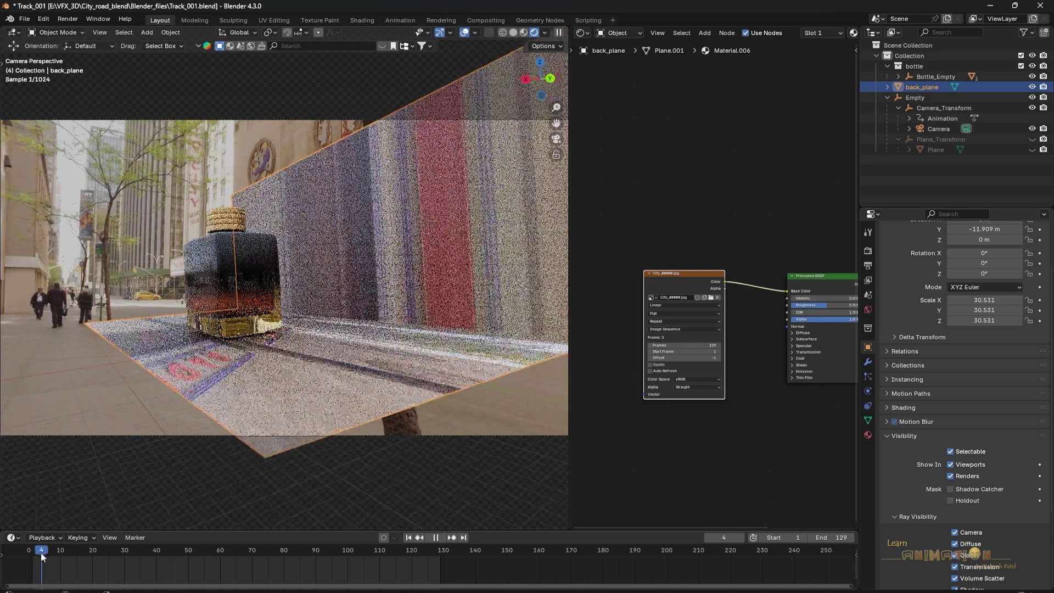
{"action": "key", "text": "space"}
Bring the Image Texture node into view and put back_plane into Edit Mode
{"action": "scroll", "coordinate": [708, 242], "scroll_direction": "down", "scroll_amount": 1}
{"action": "middle_click_drag", "start_coordinate": [723, 232], "coordinate": [775, 191]}
{"action": "scroll", "coordinate": [623, 263], "scroll_direction": "up", "scroll_amount": 3}
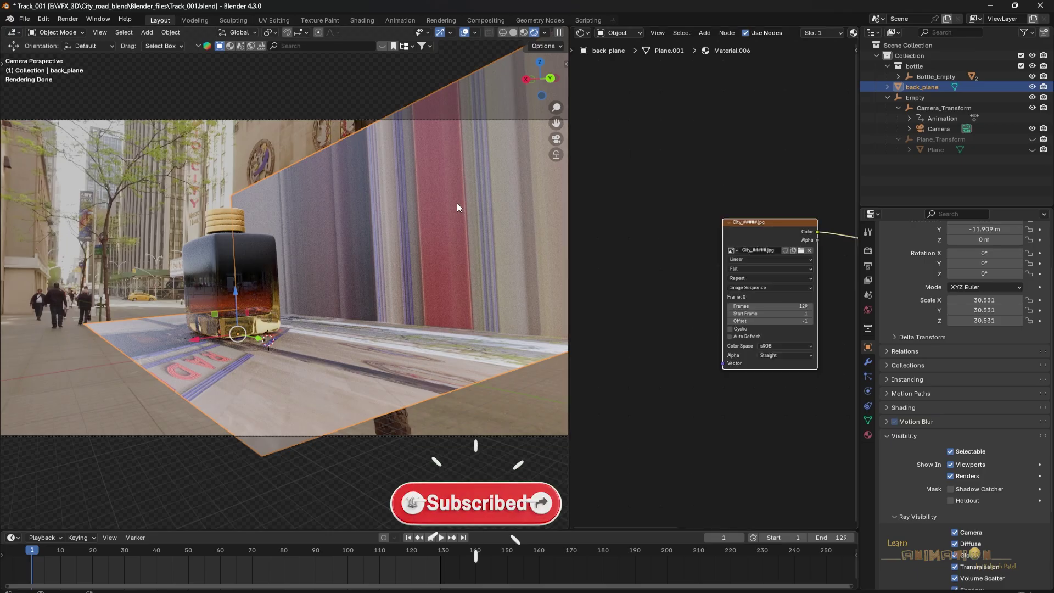
{"action": "key", "text": "Tab"}
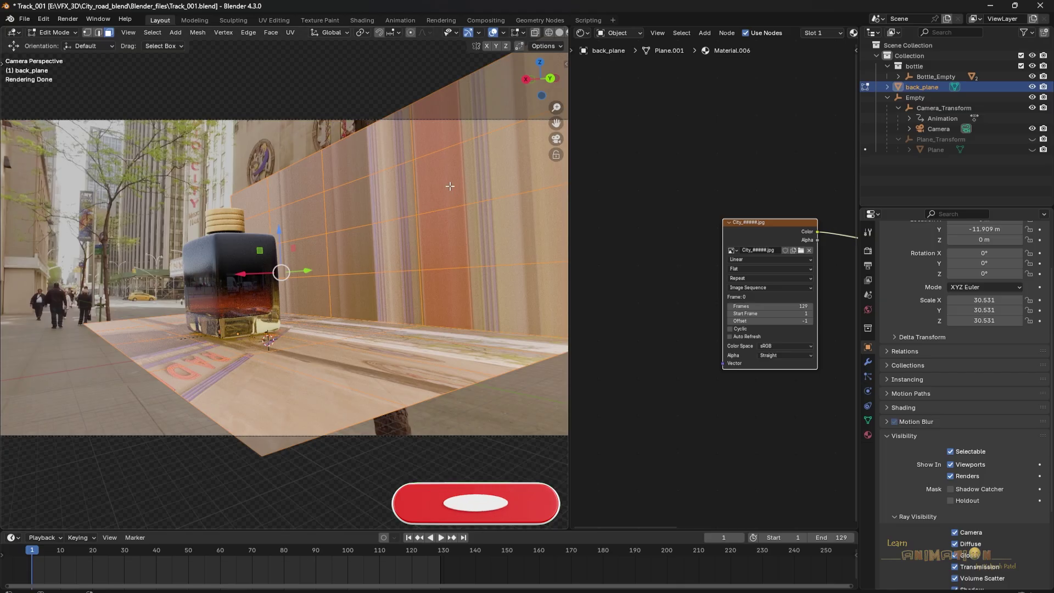
Project back_plane's UVs from the camera view (Project from View) and return to Object Mode
{"action": "key", "text": "u"}
{"action": "mouse_move", "coordinate": [450, 185]}
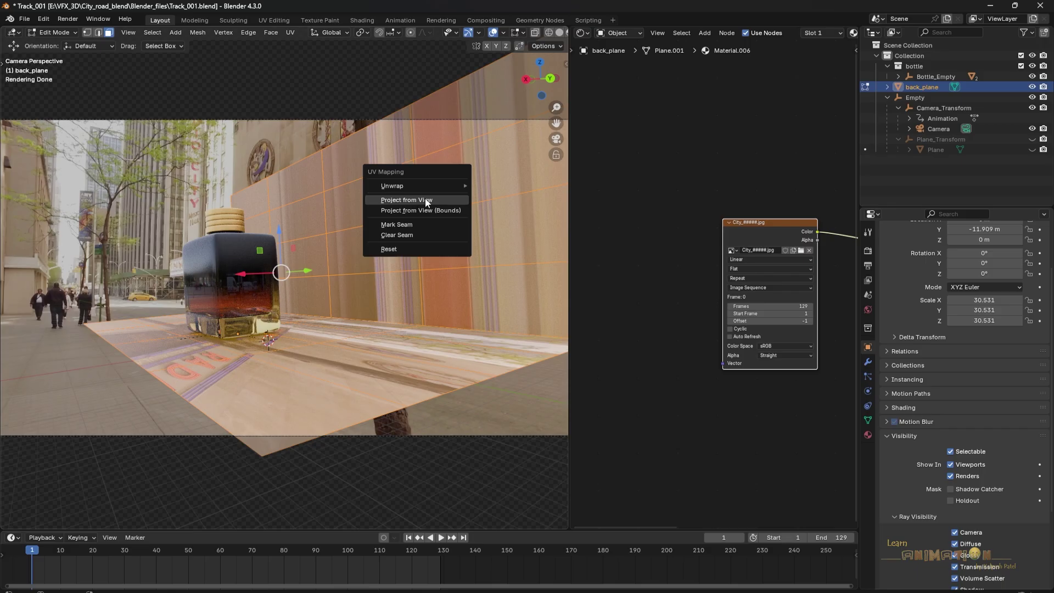
{"action": "left_click", "coordinate": [427, 201]}
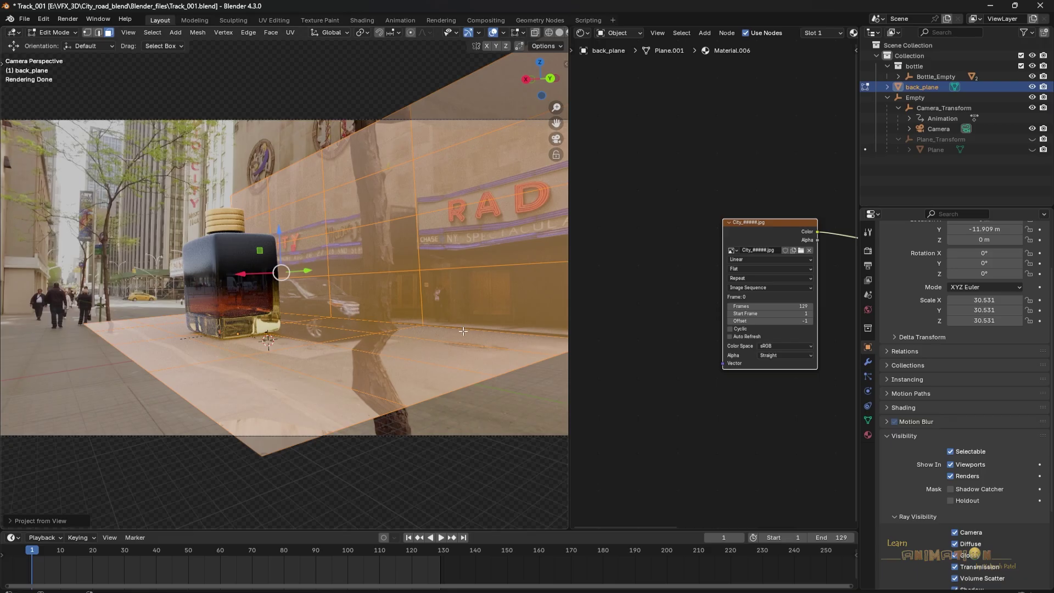
{"action": "key", "text": "Tab"}
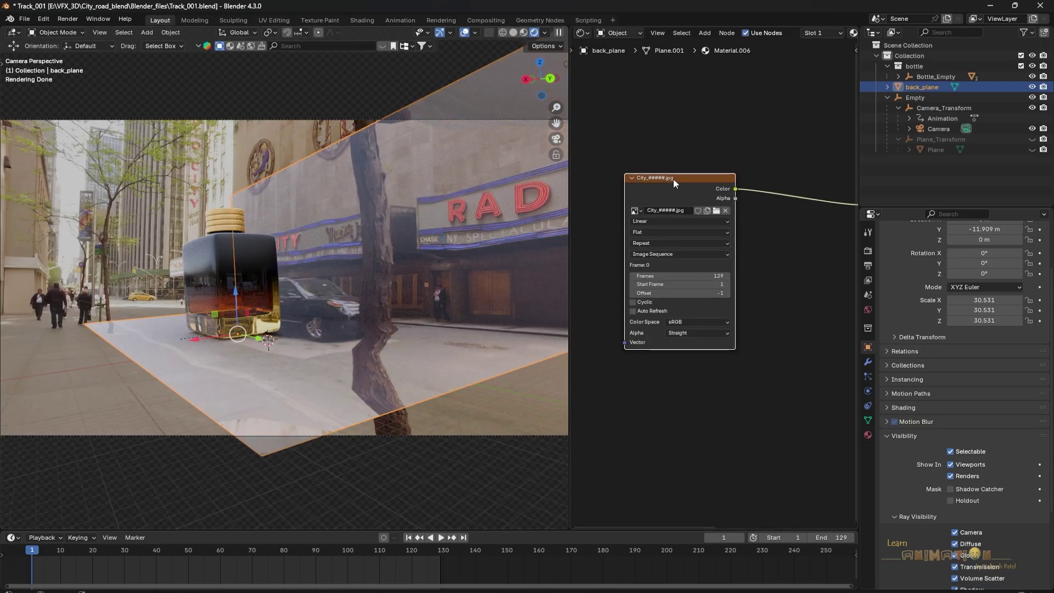
{"action": "scroll", "coordinate": [795, 251], "scroll_direction": "down", "scroll_amount": 4}
{"action": "middle_click_drag", "start_coordinate": [799, 253], "coordinate": [752, 259]}
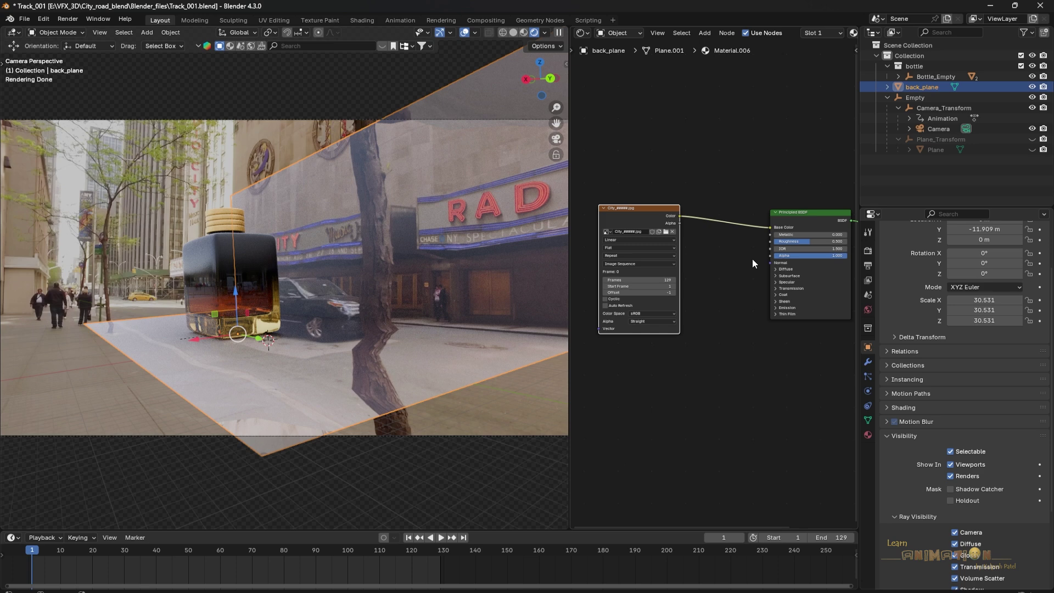
Make the street image sequence Cyclic with Auto Refresh and check it by playing and scrubbing
{"action": "key", "text": "n"}
{"action": "left_click", "coordinate": [770, 258]}
{"action": "left_click", "coordinate": [770, 269]}
{"action": "key", "text": "space"}
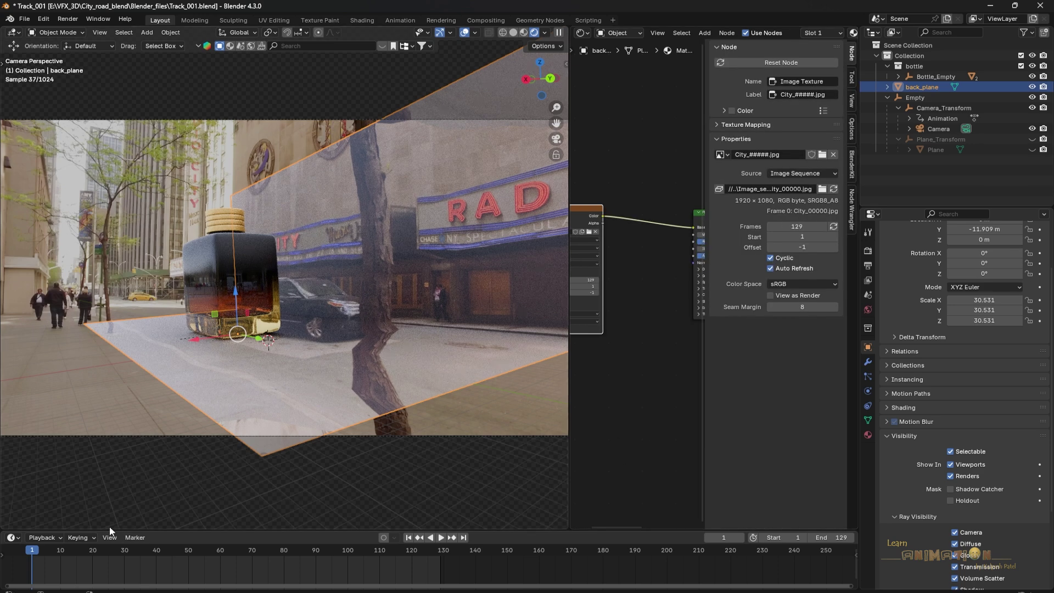
{"action": "mouse_move", "coordinate": [173, 550]}
{"action": "left_mouse_down"}
{"action": "mouse_move", "coordinate": [278, 551]}
{"action": "mouse_move", "coordinate": [175, 551]}
{"action": "left_mouse_up"}
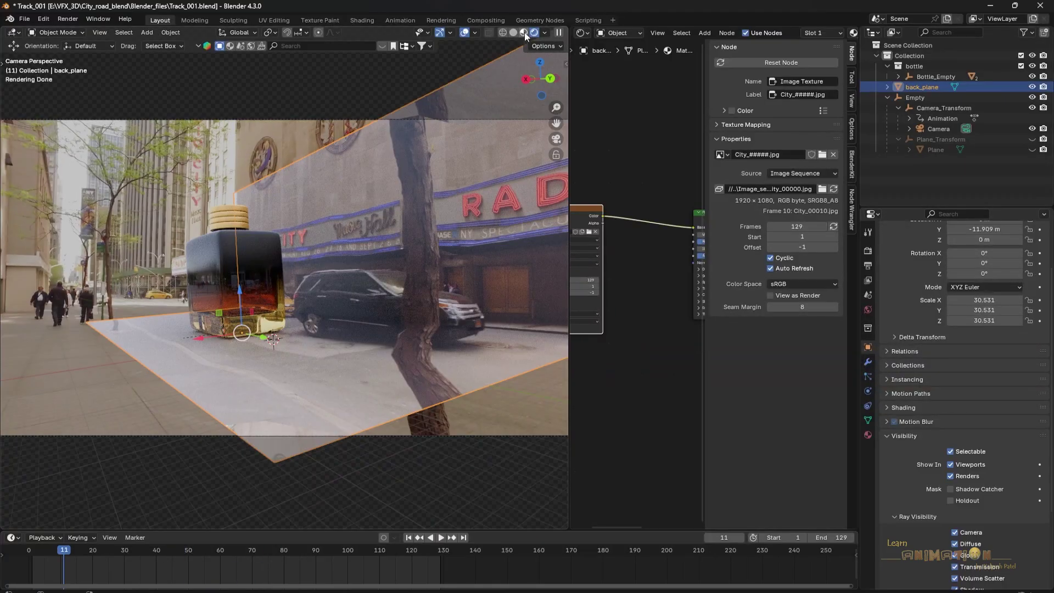
Switch the viewport to Material Preview and play back the textured footage
{"action": "left_click", "coordinate": [525, 32]}
{"action": "key", "text": "space"}
{"action": "left_click_drag", "start_coordinate": [111, 552], "coordinate": [74, 551]}
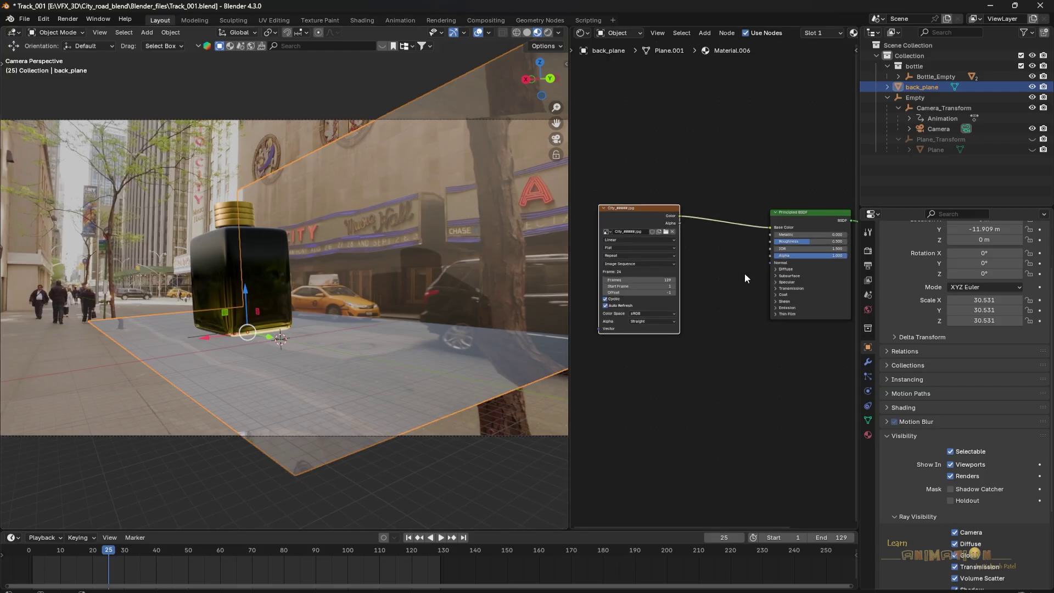
Raise the back_plane Principled BSDF Roughness to 1.000
{"action": "scroll", "coordinate": [746, 273], "scroll_direction": "up", "scroll_amount": 2}
{"action": "middle_click_drag", "start_coordinate": [746, 273], "coordinate": [700, 255]}
{"action": "left_click_drag", "start_coordinate": [736, 245], "coordinate": [791, 245]}
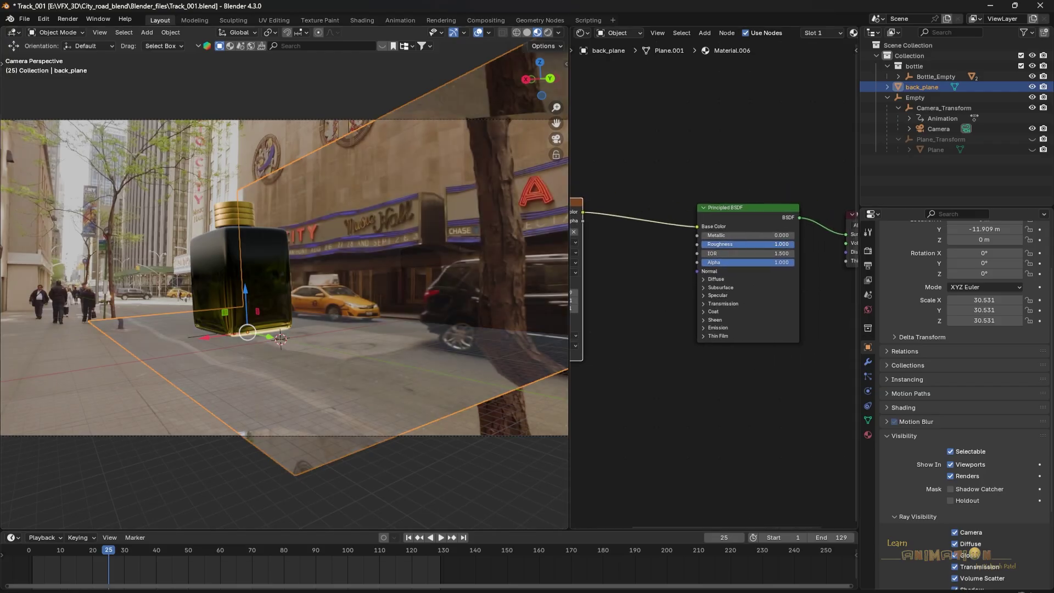
{"action": "left_click", "coordinate": [723, 384]}
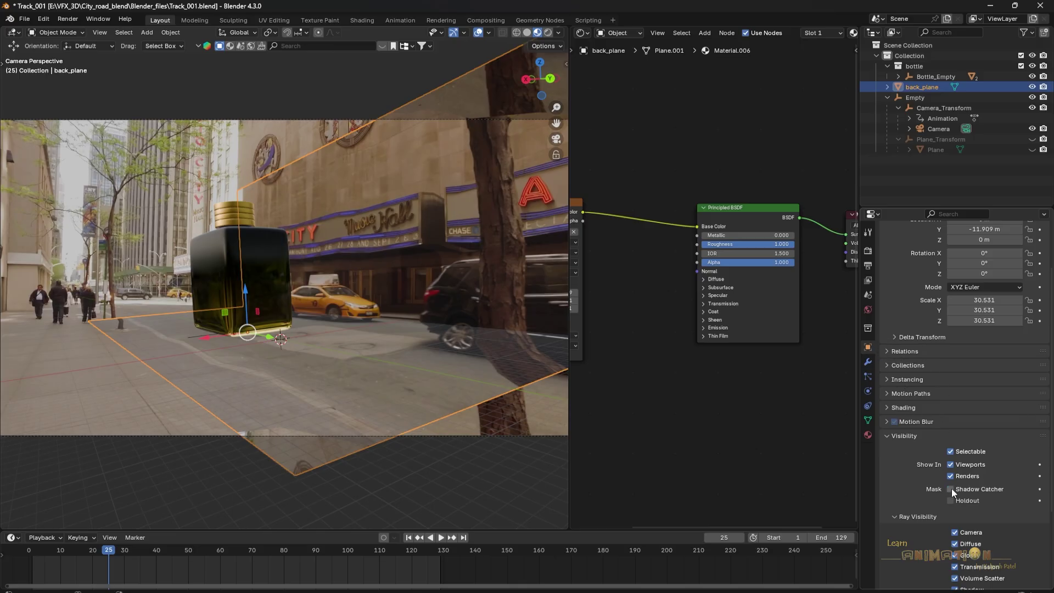
Preview the bottle in Rendered shading with back_plane deselected, widened viewport, at frame 69
{"action": "left_click", "coordinate": [548, 33]}
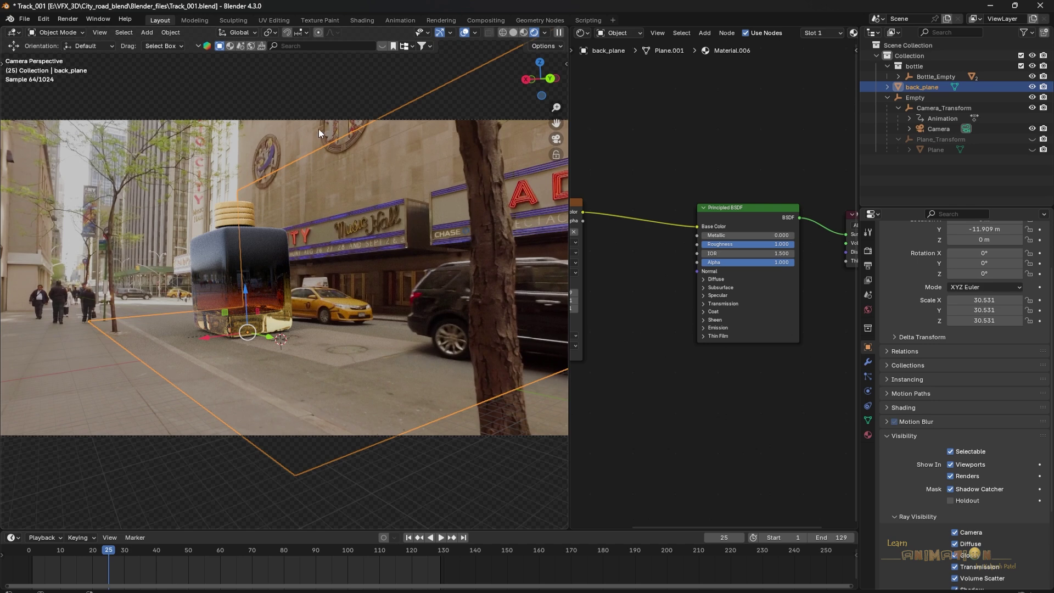
{"action": "left_click", "coordinate": [301, 102]}
{"action": "key", "text": "Left"}
{"action": "key", "text": "Left"}
{"action": "key", "text": "Left"}
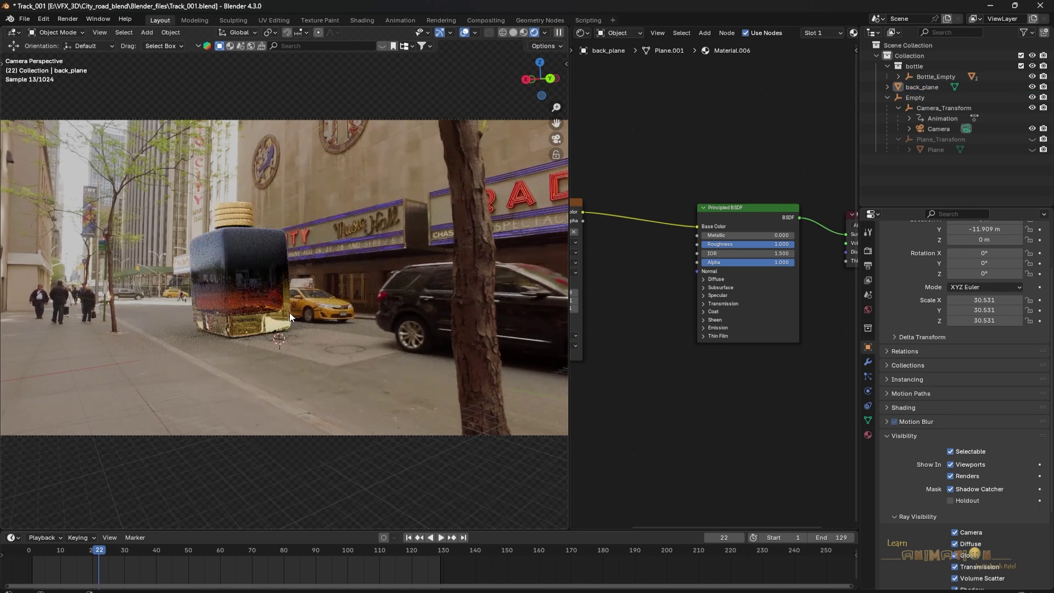
{"action": "left_click_drag", "start_coordinate": [123, 553], "coordinate": [201, 552]}
{"action": "left_click_drag", "start_coordinate": [570, 278], "coordinate": [625, 278]}
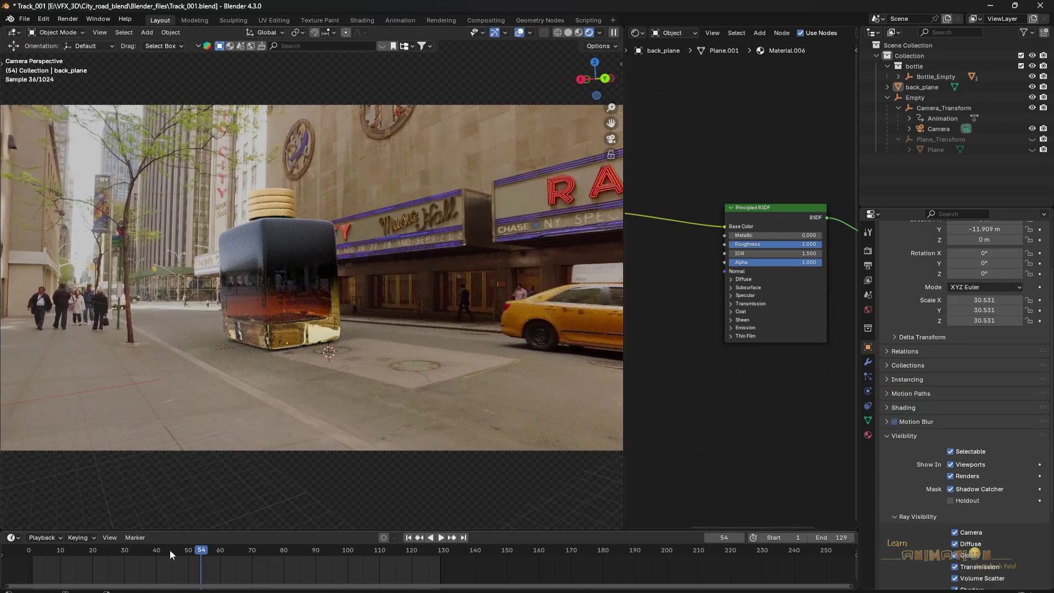
{"action": "left_click_drag", "start_coordinate": [169, 549], "coordinate": [248, 551]}
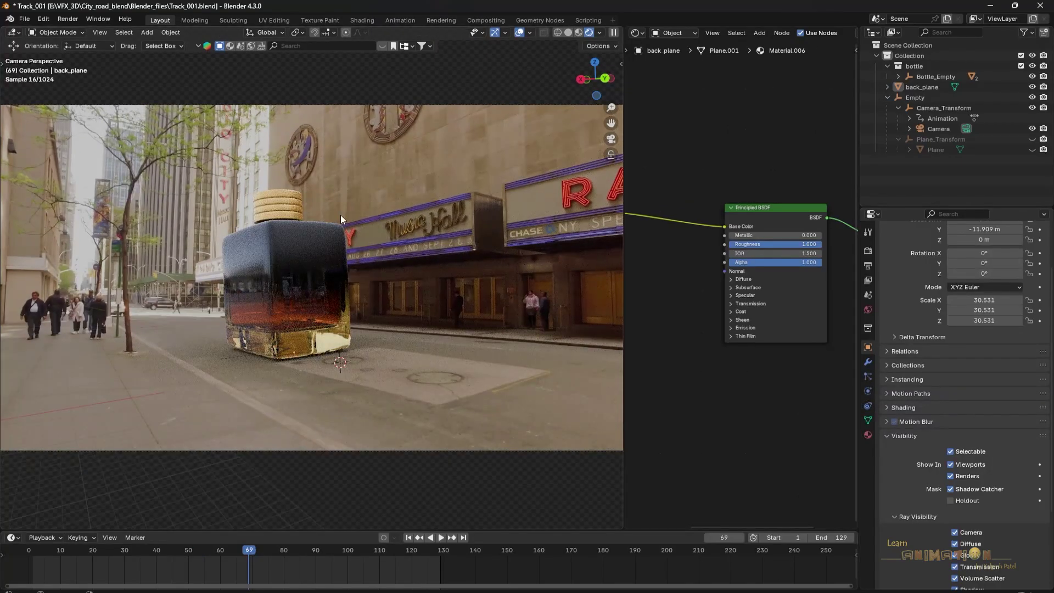
Set the Cycles viewport Max Samples to 100
{"action": "left_click", "coordinate": [868, 266]}
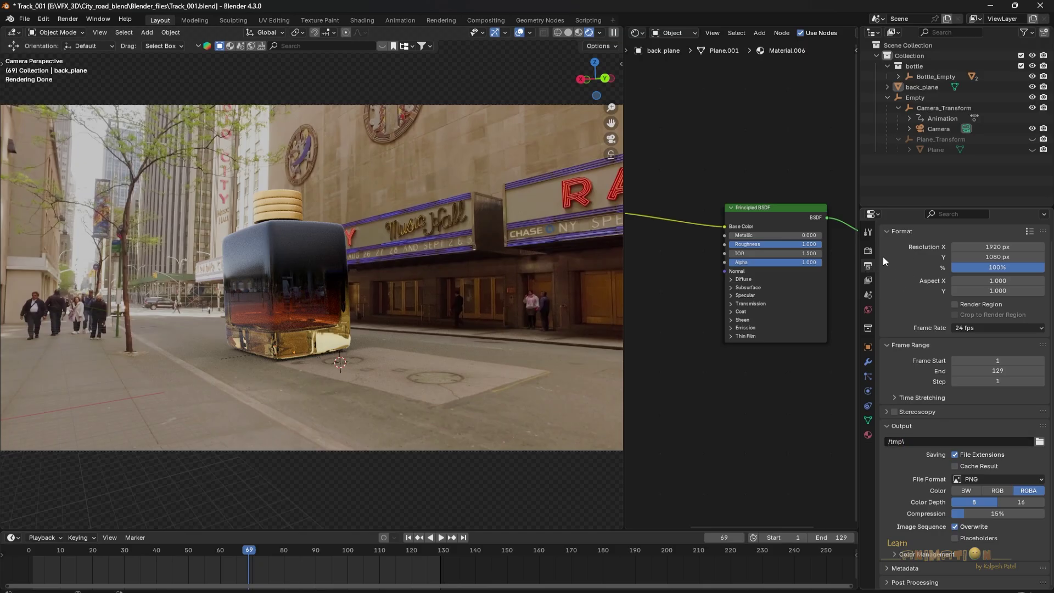
{"action": "left_click", "coordinate": [868, 251]}
{"action": "left_click", "coordinate": [995, 331]}
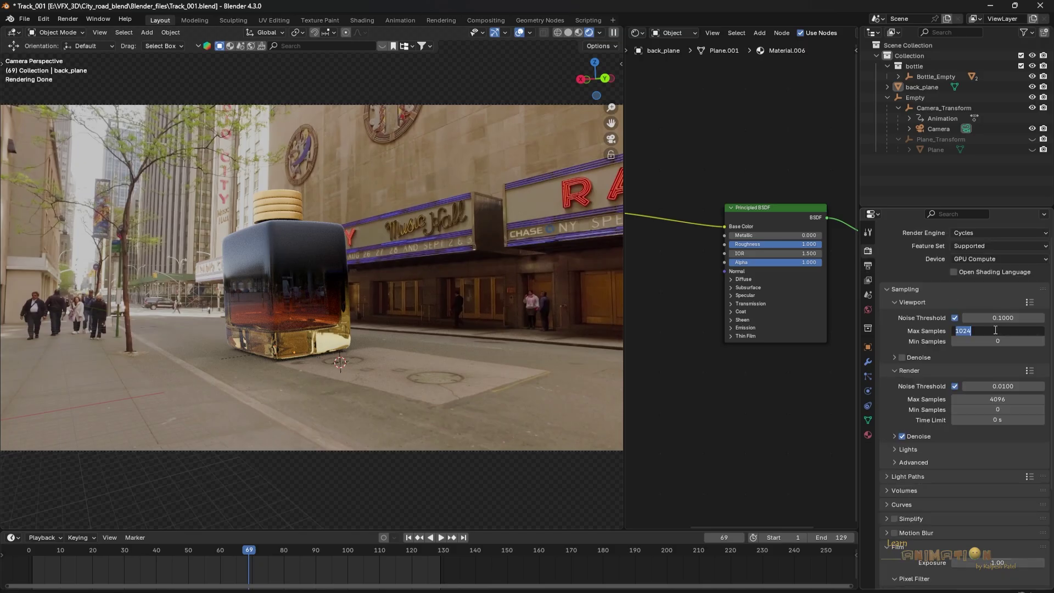
{"action": "type", "text": "100"}
{"action": "key", "text": "Return"}
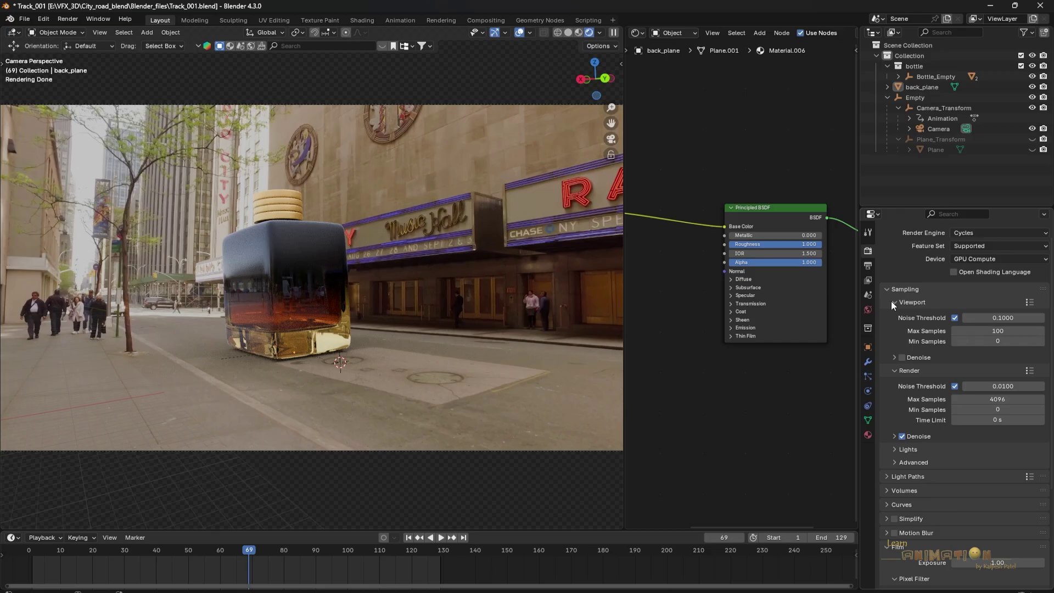
Expand Denoise and set the final render Max Samples to 100
{"action": "scroll", "coordinate": [934, 363], "scroll_direction": "down", "scroll_amount": 2}
{"action": "left_click", "coordinate": [894, 394]}
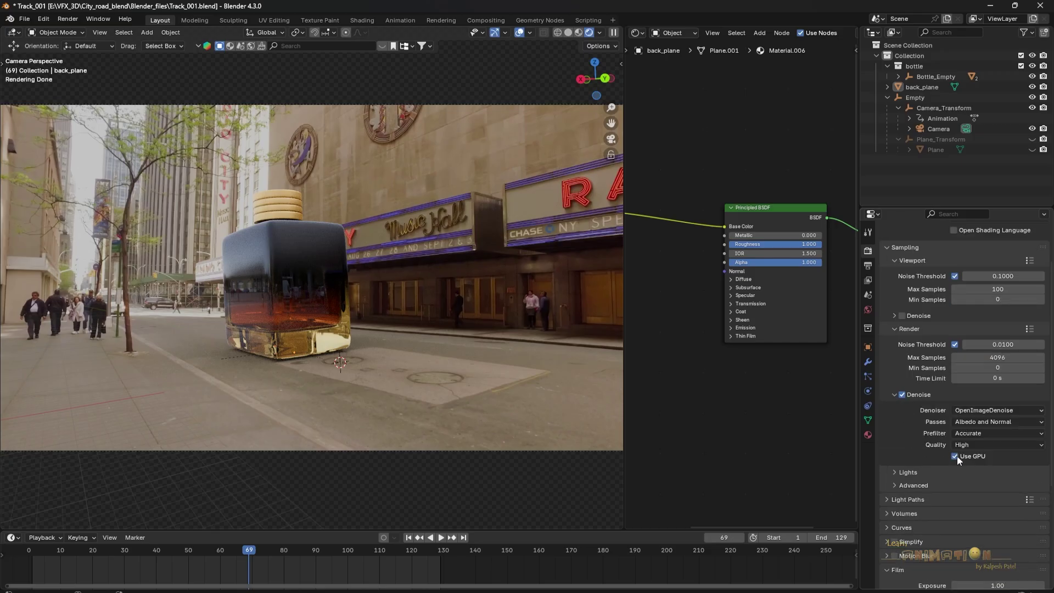
{"action": "scroll", "coordinate": [957, 456], "scroll_direction": "down", "scroll_amount": 2}
{"action": "left_click", "coordinate": [1005, 315]}
{"action": "type", "text": "100"}
{"action": "key", "text": "Return"}
Return to Output Properties and test-render frame 69 with F12
{"action": "scroll", "coordinate": [888, 378], "scroll_direction": "down", "scroll_amount": 2}
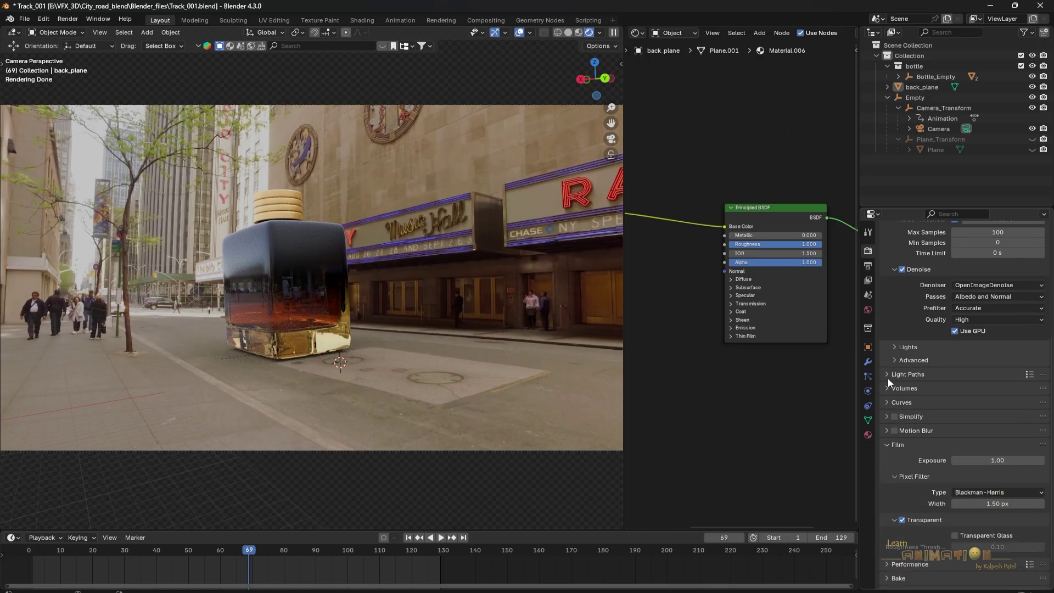
{"action": "scroll", "coordinate": [887, 398], "scroll_direction": "down", "scroll_amount": 2}
{"action": "left_click", "coordinate": [869, 266]}
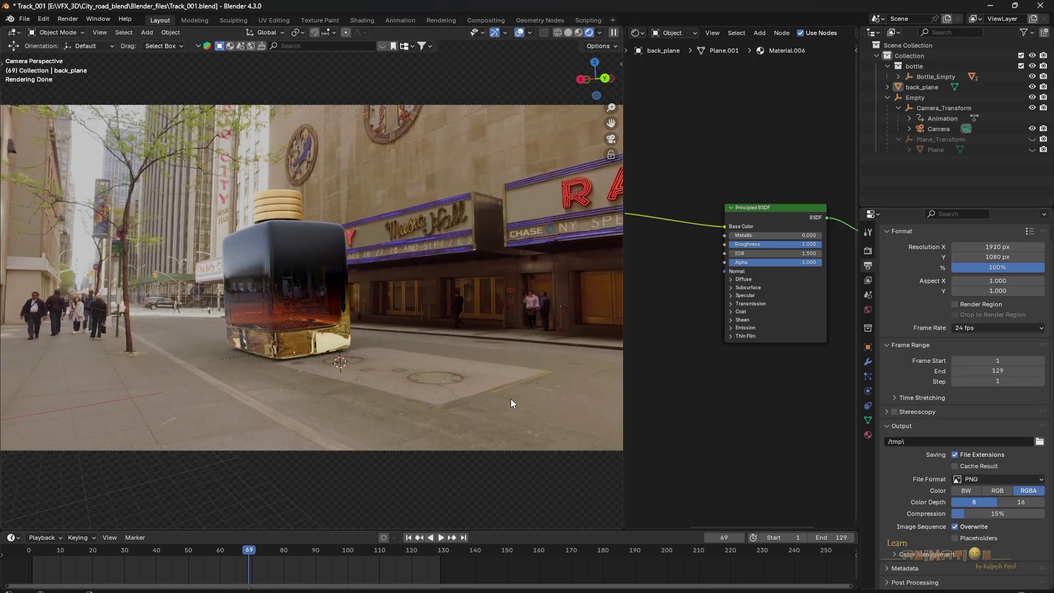
{"action": "key", "text": "F12"}
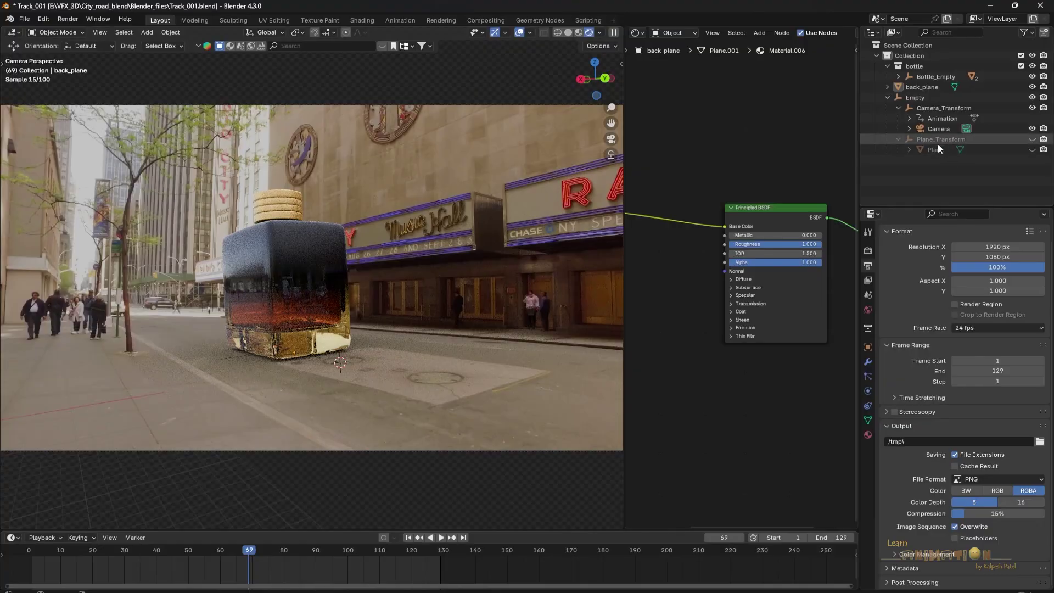
Exclude the Plane and Plane_Transform objects from rendering
{"action": "left_click", "coordinate": [936, 148]}
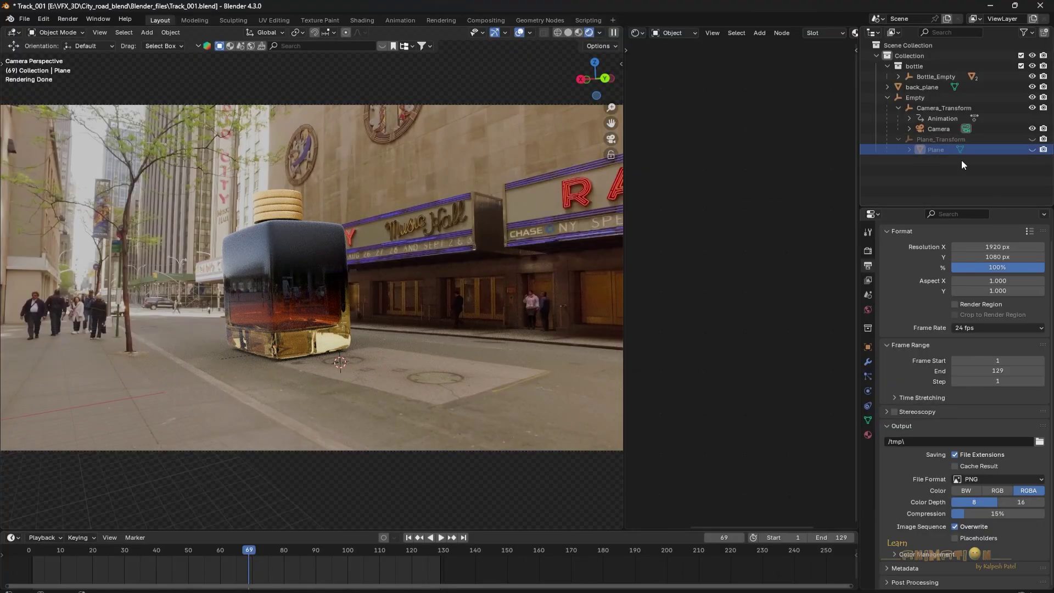
{"action": "left_click", "coordinate": [1044, 150]}
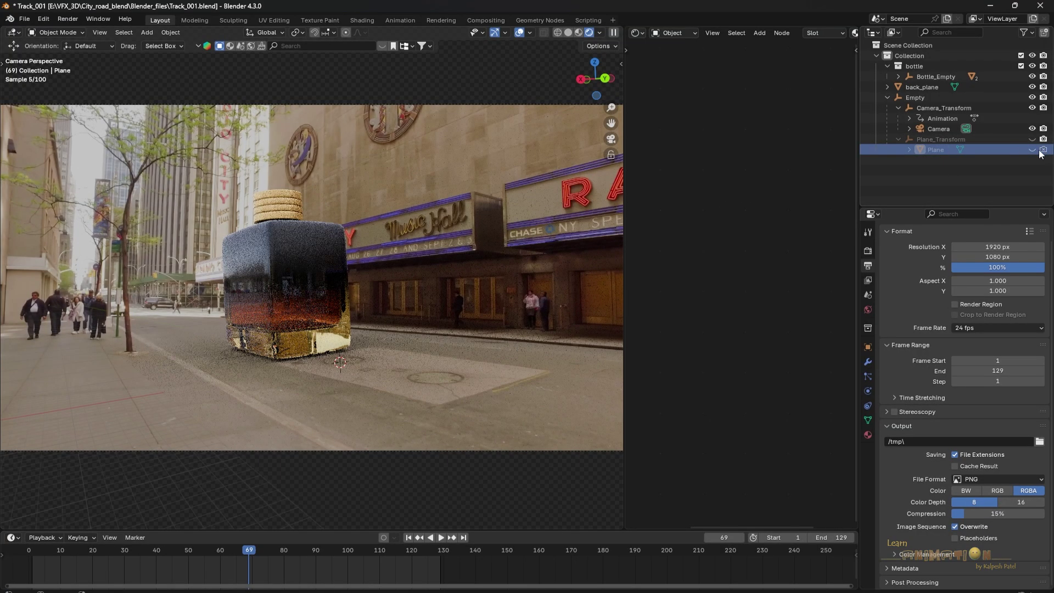
{"action": "left_click", "coordinate": [1044, 140]}
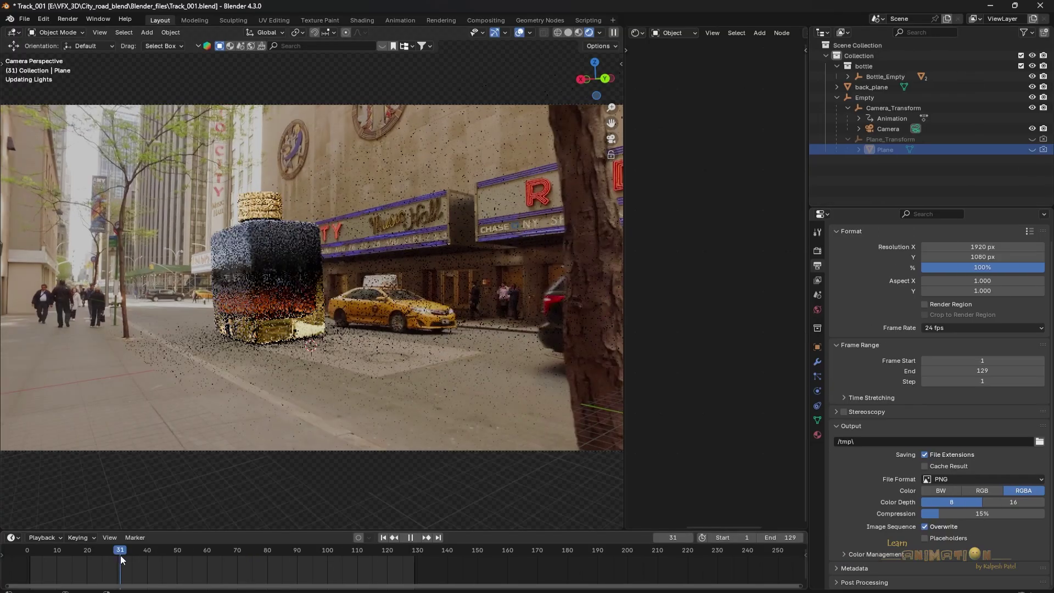
Test-render frame 26 and close the render window
{"action": "left_click_drag", "start_coordinate": [120, 555], "coordinate": [105, 558]}
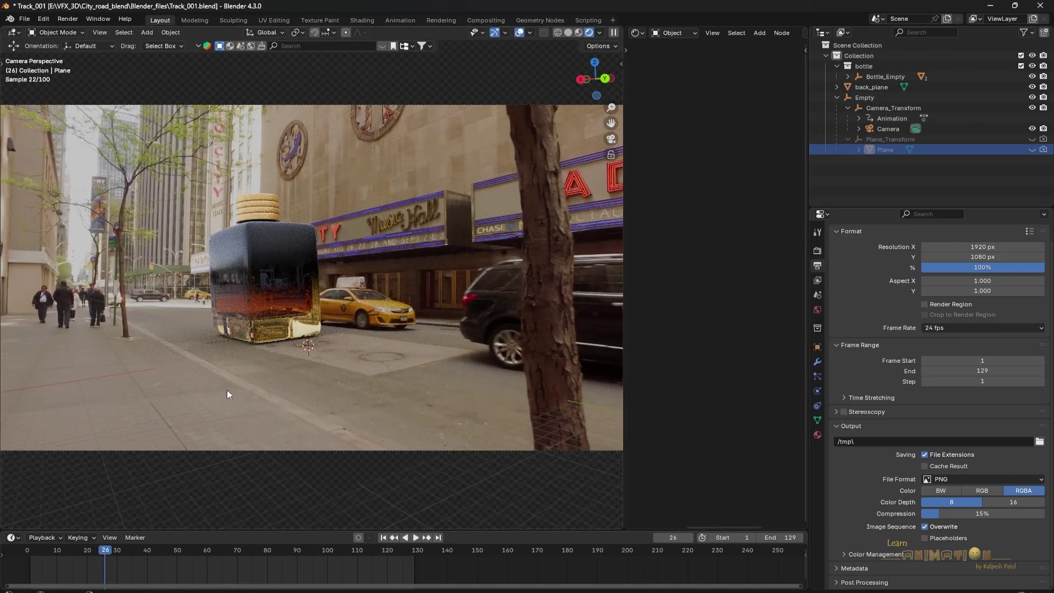
{"action": "key", "text": "F12"}
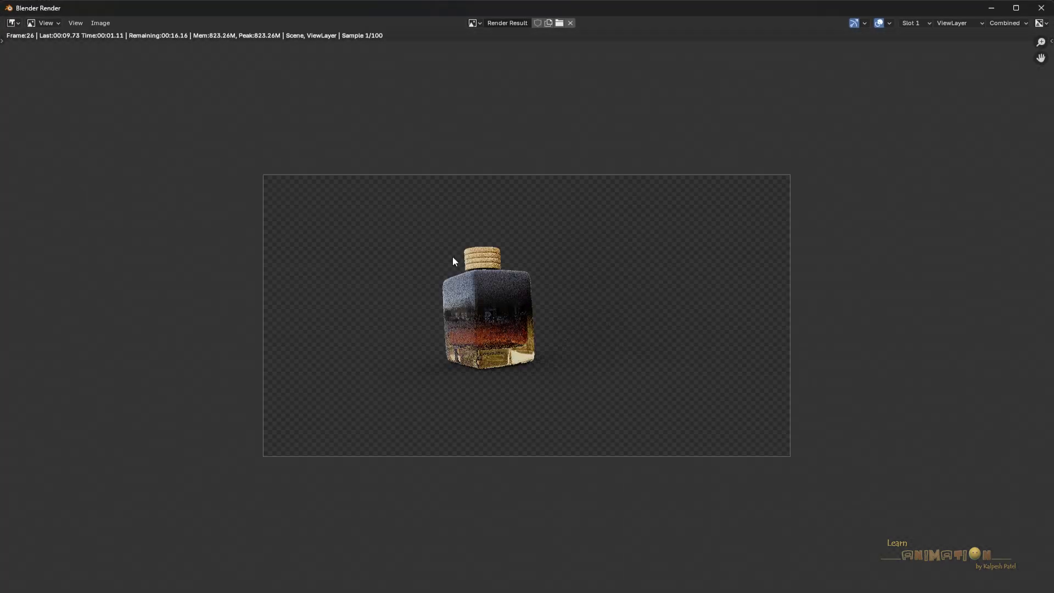
{"action": "scroll", "coordinate": [454, 260], "scroll_direction": "up", "scroll_amount": 2}
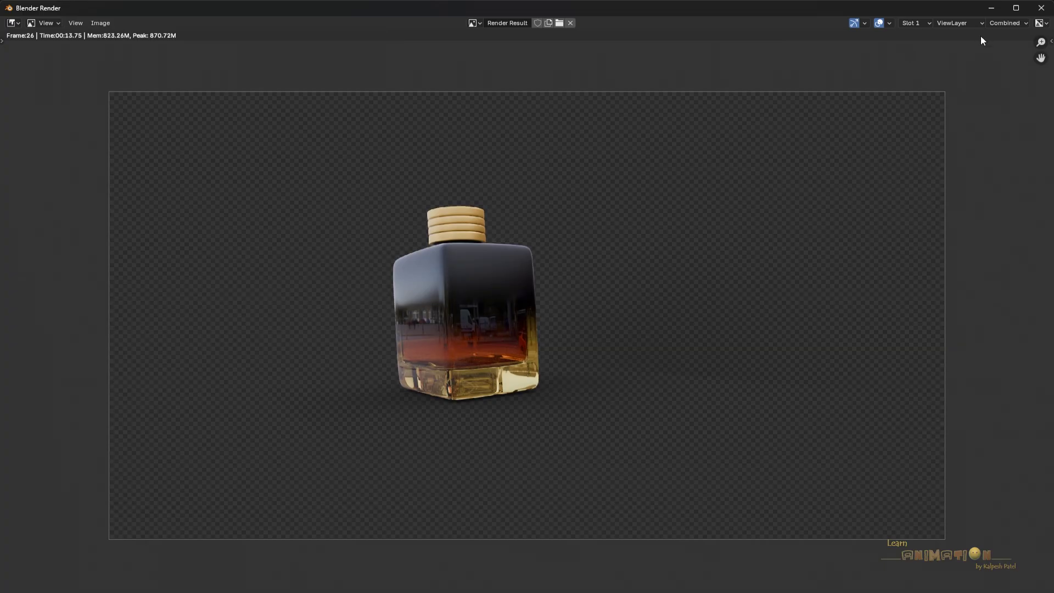
{"action": "left_click", "coordinate": [1040, 8]}
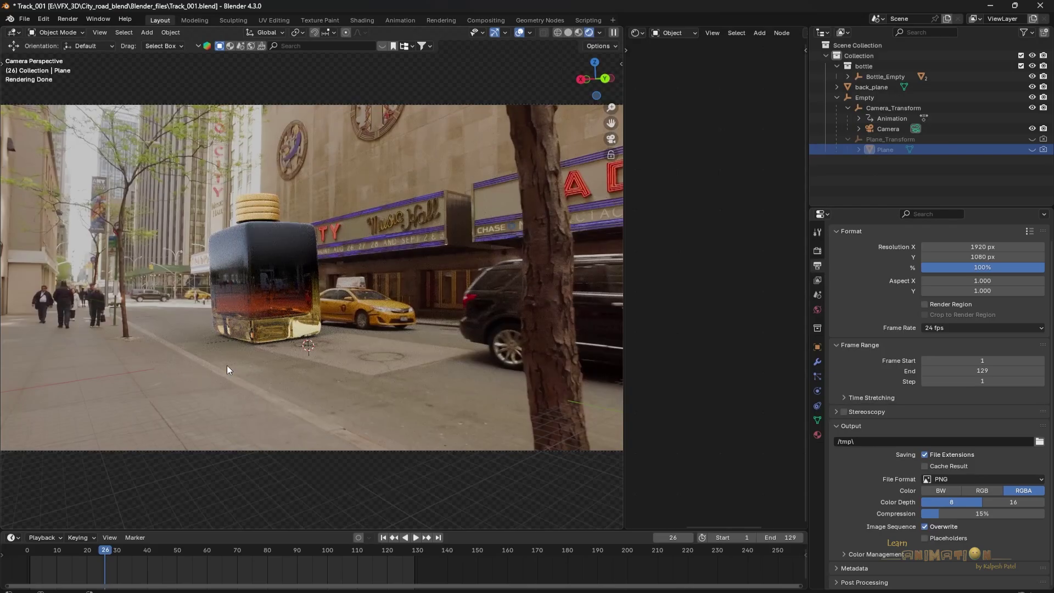
Render frame 16, close the render window and switch to the Compositing workspace
{"action": "mouse_move", "coordinate": [87, 550]}
{"action": "left_mouse_down"}
{"action": "mouse_move", "coordinate": [42, 551]}
{"action": "mouse_move", "coordinate": [72, 551]}
{"action": "left_mouse_up"}
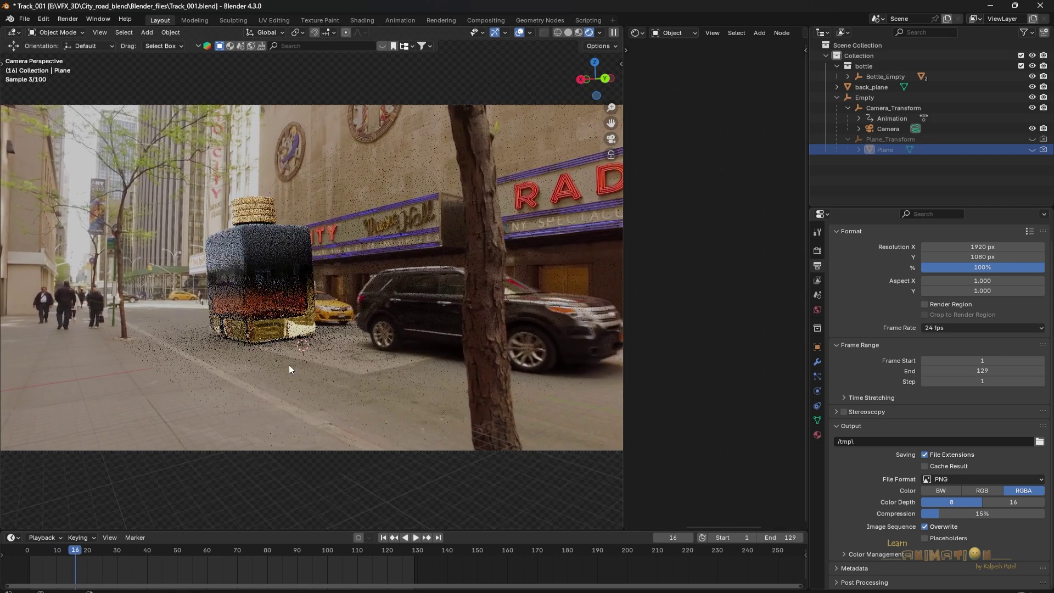
{"action": "key", "text": "F12"}
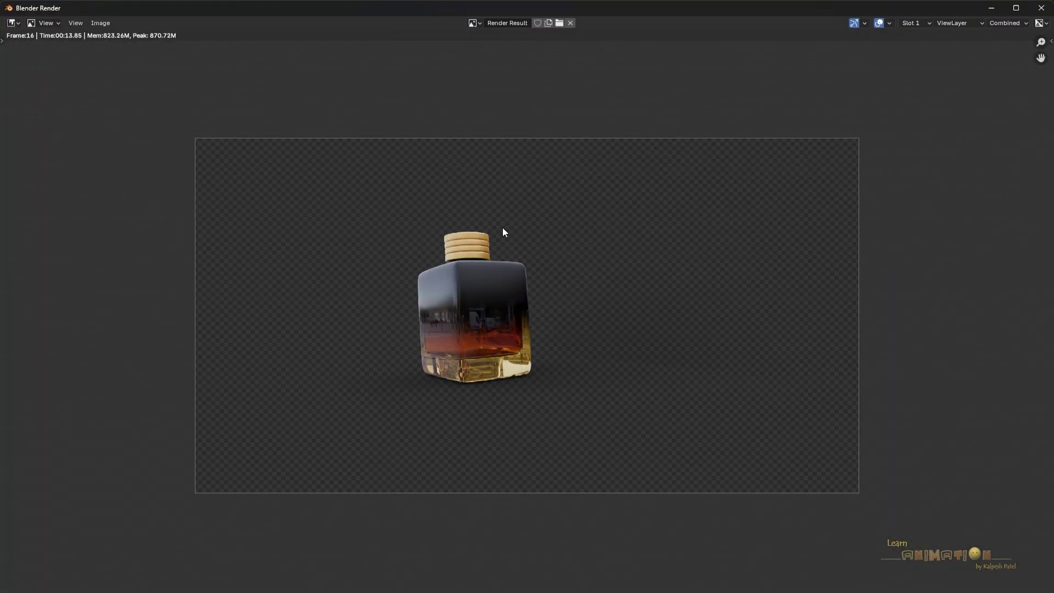
{"action": "left_click", "coordinate": [1042, 8]}
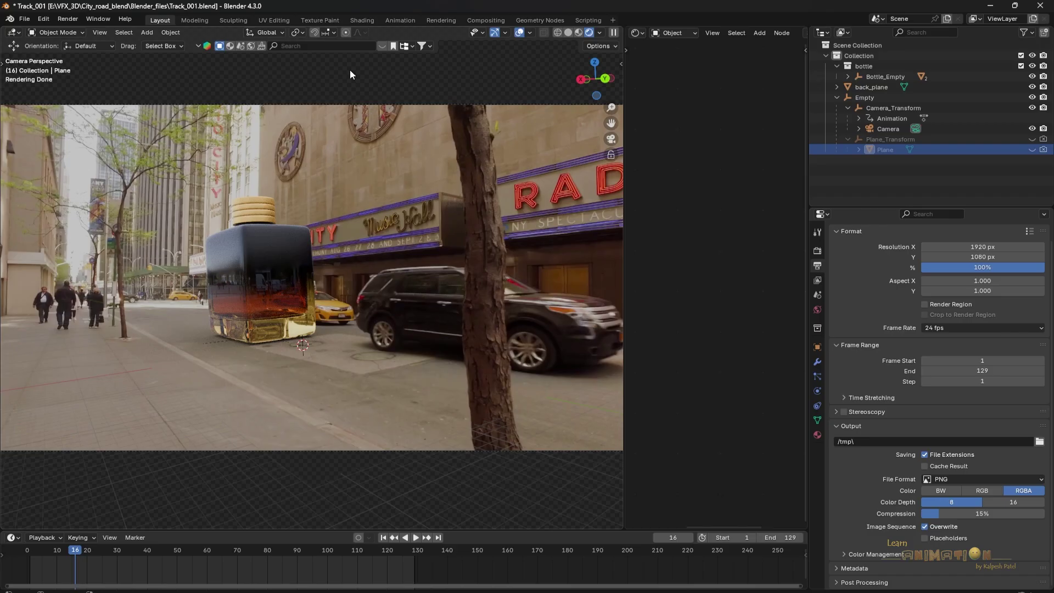
{"action": "left_click", "coordinate": [484, 20]}
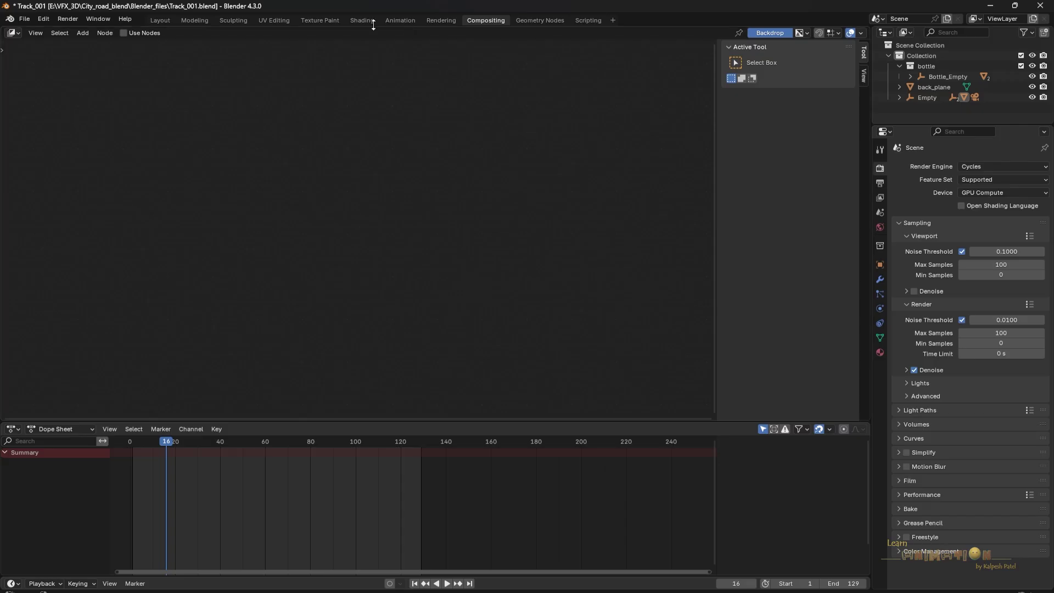
Enable Use Nodes, add a Viewer fed by Render Layers, and spread out the nodes
{"action": "left_click", "coordinate": [124, 33]}
{"action": "scroll", "coordinate": [239, 209], "scroll_direction": "up", "scroll_amount": 2}
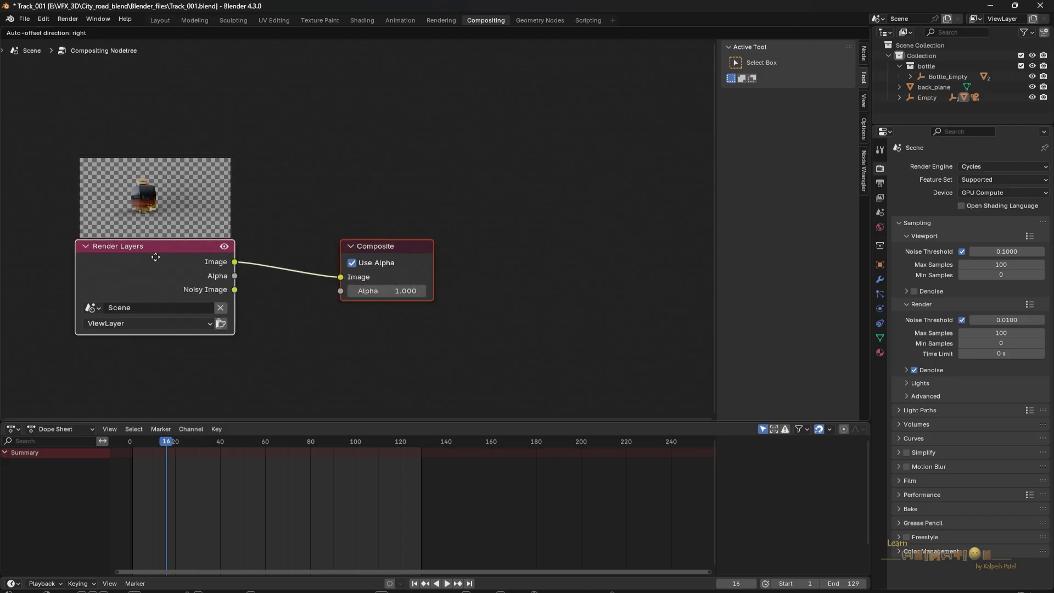
{"action": "left_click", "coordinate": [193, 272], "text": "ctrl+shift"}
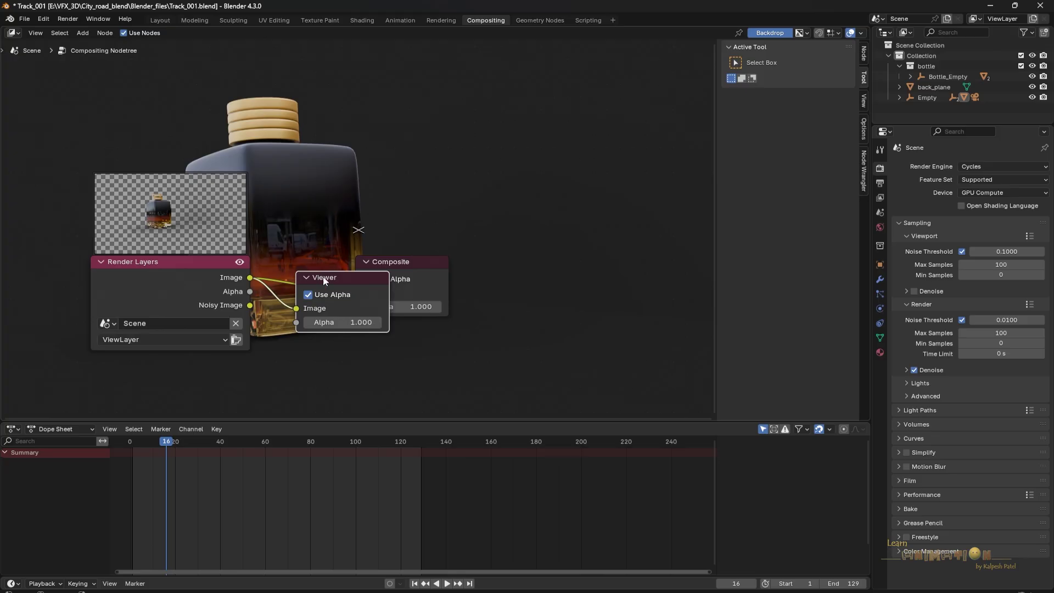
{"action": "left_click_drag", "start_coordinate": [341, 279], "coordinate": [654, 320]}
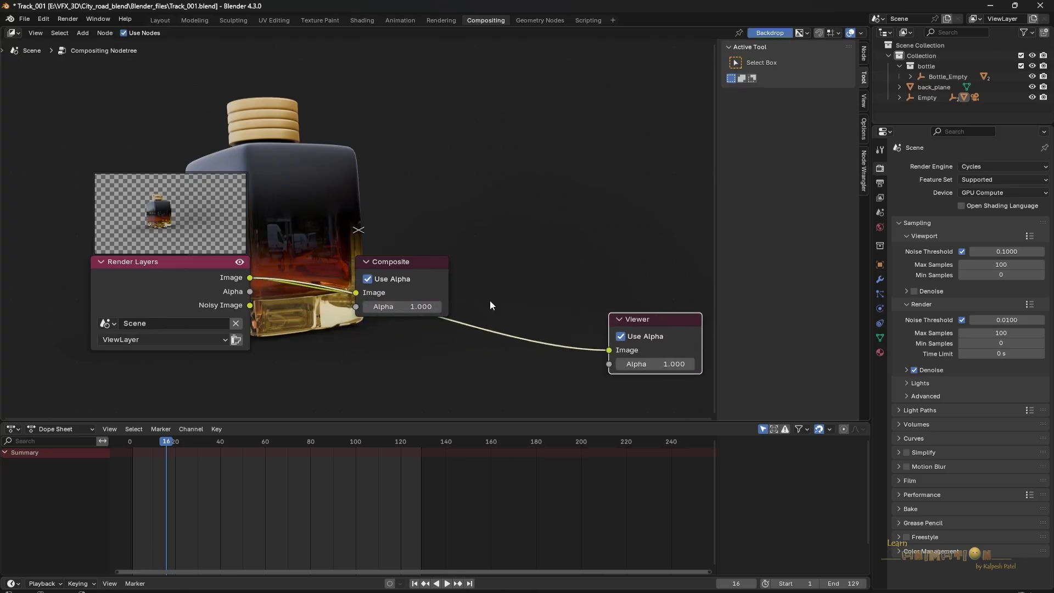
{"action": "left_click_drag", "start_coordinate": [434, 262], "coordinate": [638, 161]}
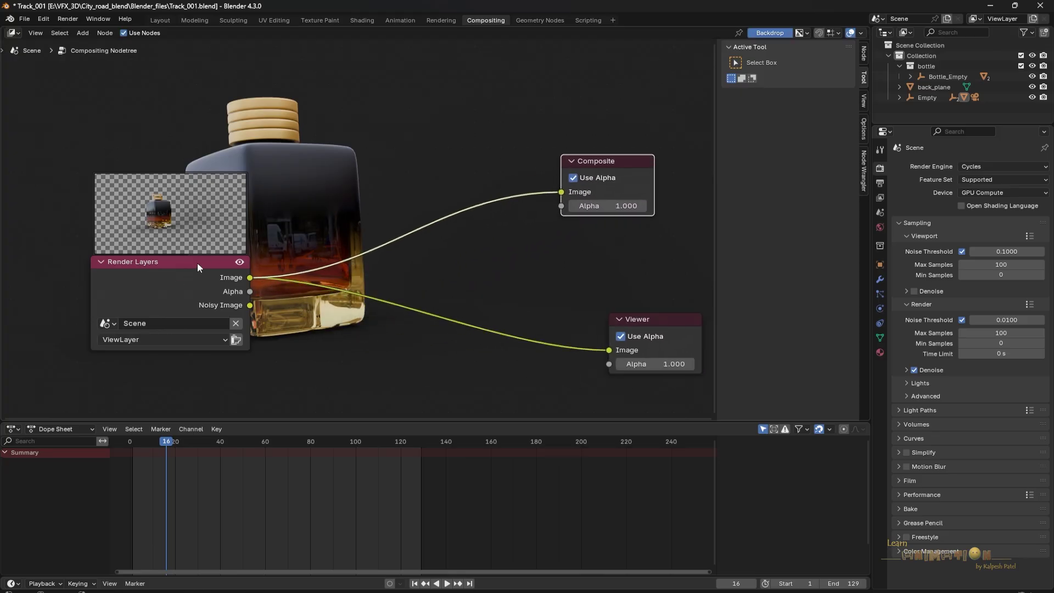
{"action": "left_click_drag", "start_coordinate": [198, 267], "coordinate": [99, 284]}
Adjust the backdrop preview size with V and Alt+V
{"action": "key", "text": "v"}
{"action": "key", "text": "v"}
{"action": "key", "text": "v"}
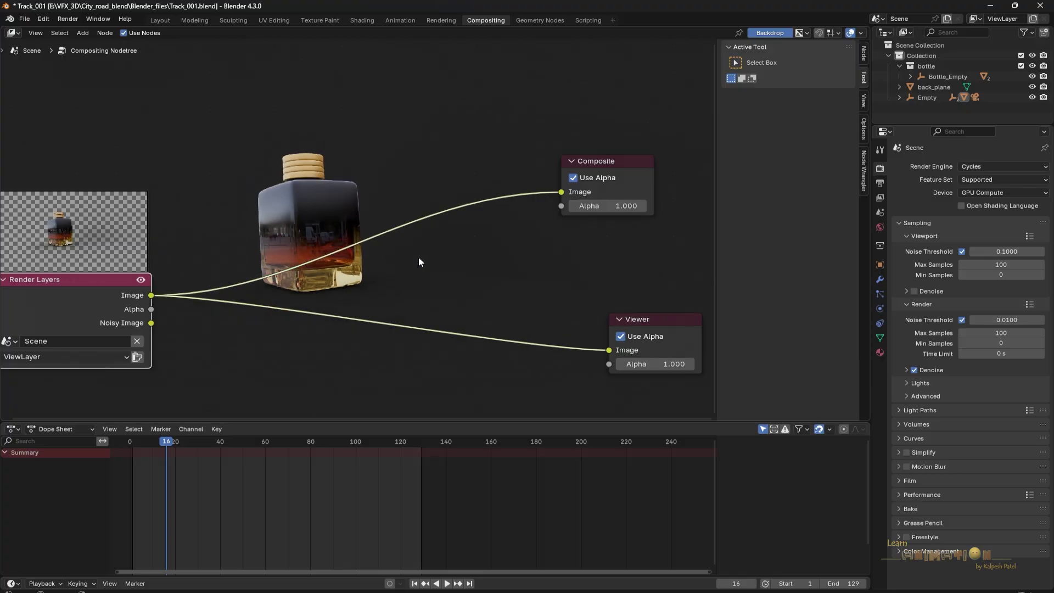
{"action": "key", "text": "alt+v"}
{"action": "key", "text": "alt+v"}
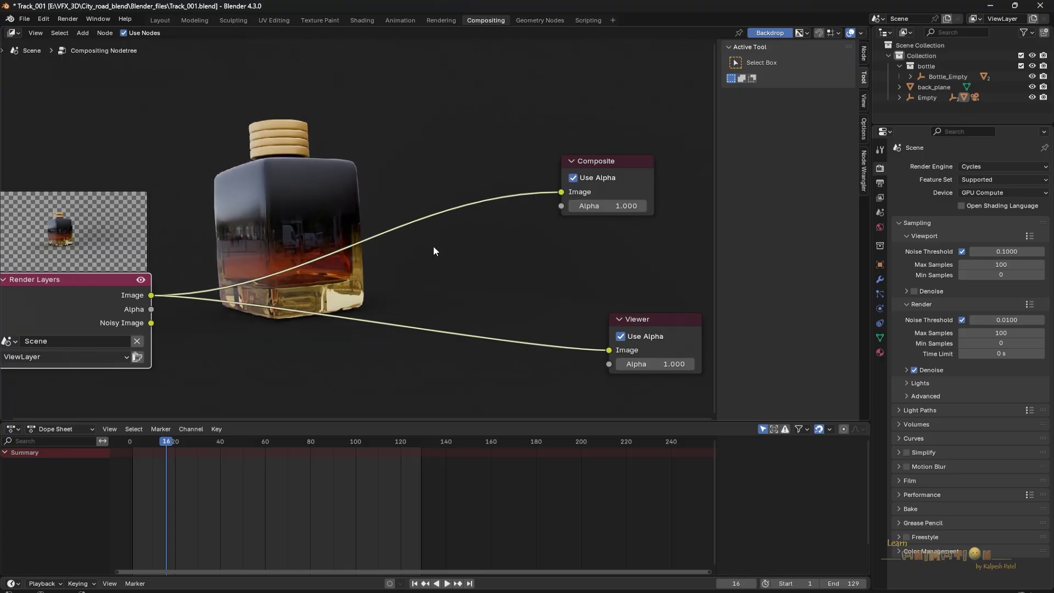
{"action": "key", "text": "v"}
{"action": "key", "text": "v"}
{"action": "key", "text": "v"}
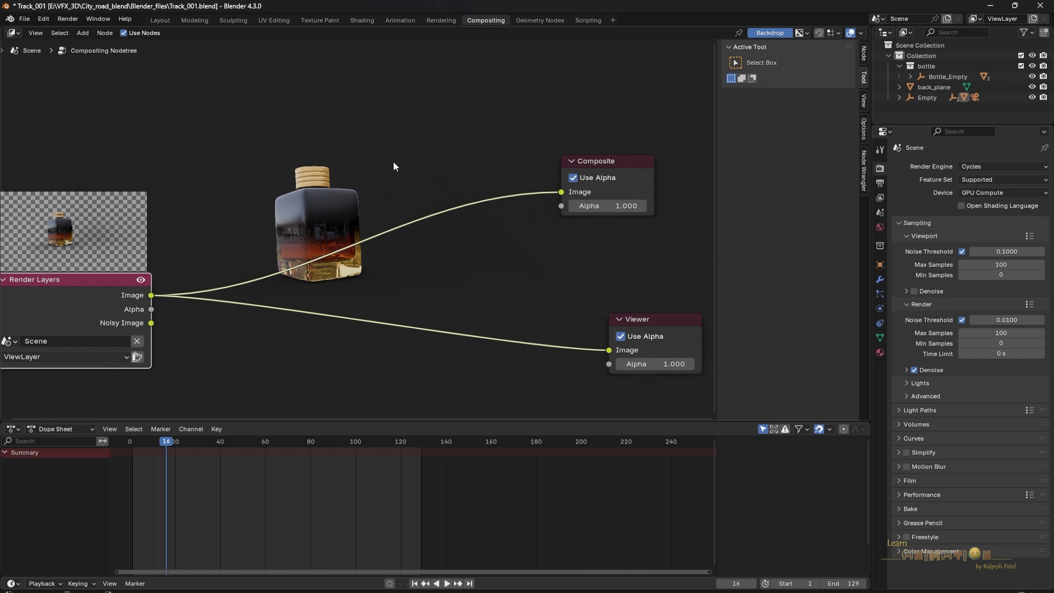
{"action": "key", "text": "shift+a"}
{"action": "left_click", "coordinate": [360, 108]}
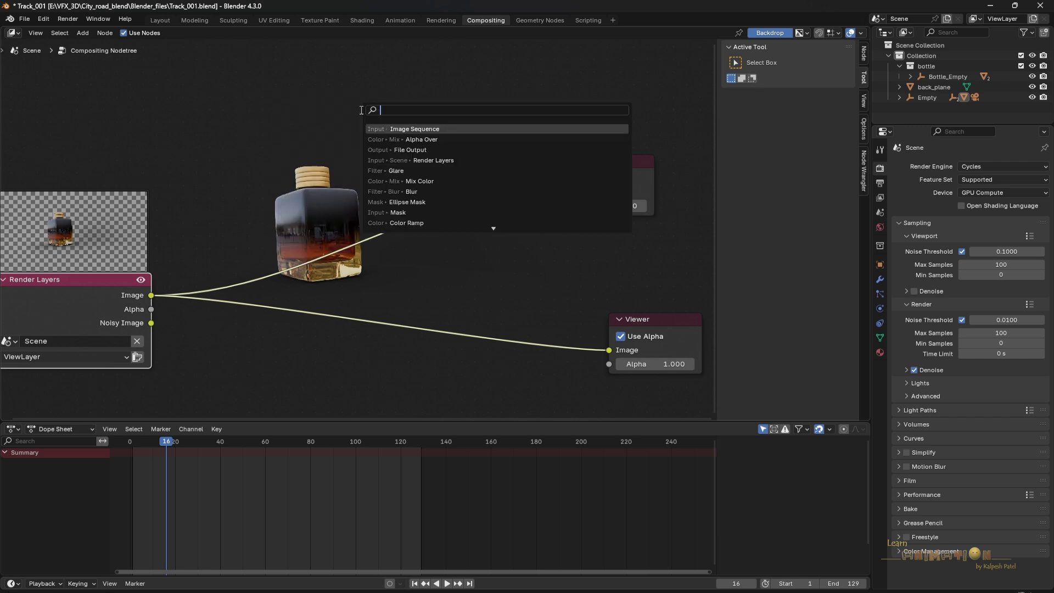
Insert an Alpha Over node between Render Layers and Composite, also feeding the Viewer
{"action": "left_click", "coordinate": [422, 139]}
{"action": "left_click", "coordinate": [565, 192]}
{"action": "left_click_drag", "start_coordinate": [521, 176], "coordinate": [603, 348]}
Add the City image sequence into Alpha Over's first Image and the render into its second
{"action": "key", "text": "shift+a"}
{"action": "left_click", "coordinate": [295, 162]}
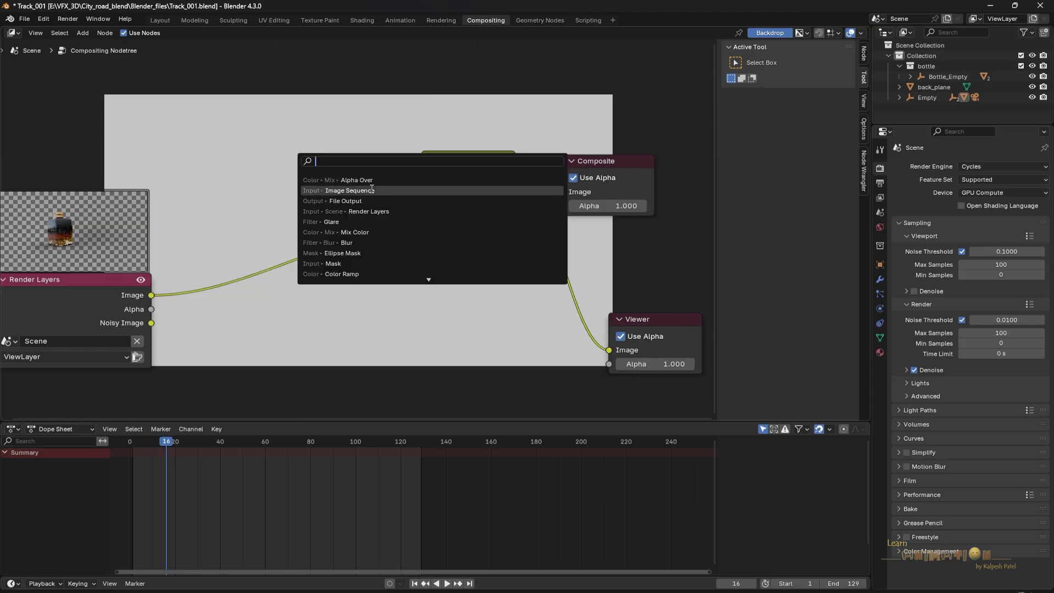
{"action": "left_click", "coordinate": [372, 190]}
{"action": "key", "text": "a"}
{"action": "left_click", "coordinate": [937, 558]}
{"action": "left_click", "coordinate": [176, 130]}
{"action": "left_click_drag", "start_coordinate": [269, 152], "coordinate": [420, 235]}
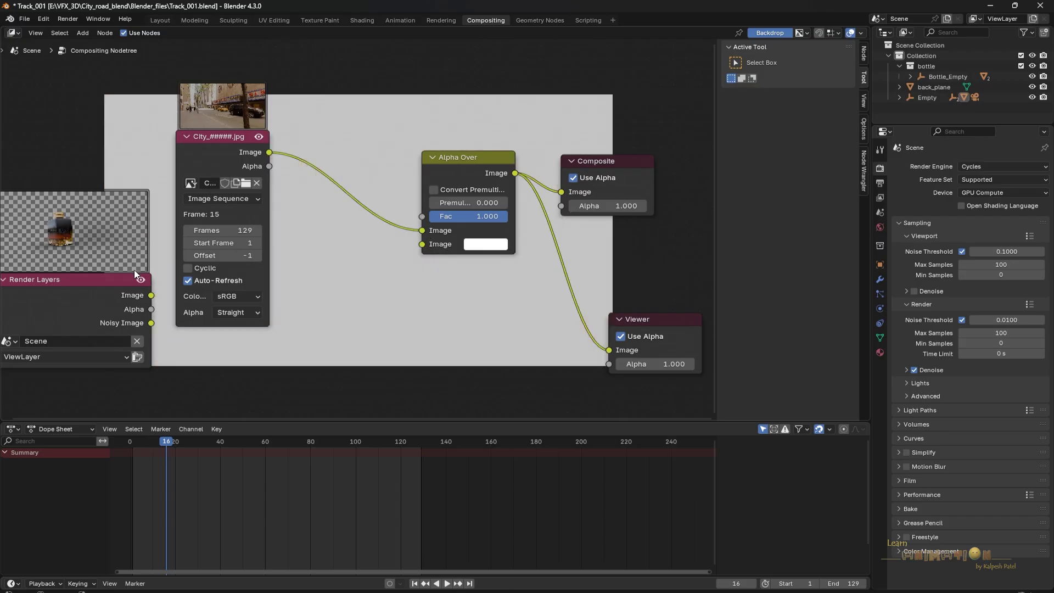
{"action": "left_click_drag", "start_coordinate": [151, 297], "coordinate": [424, 251]}
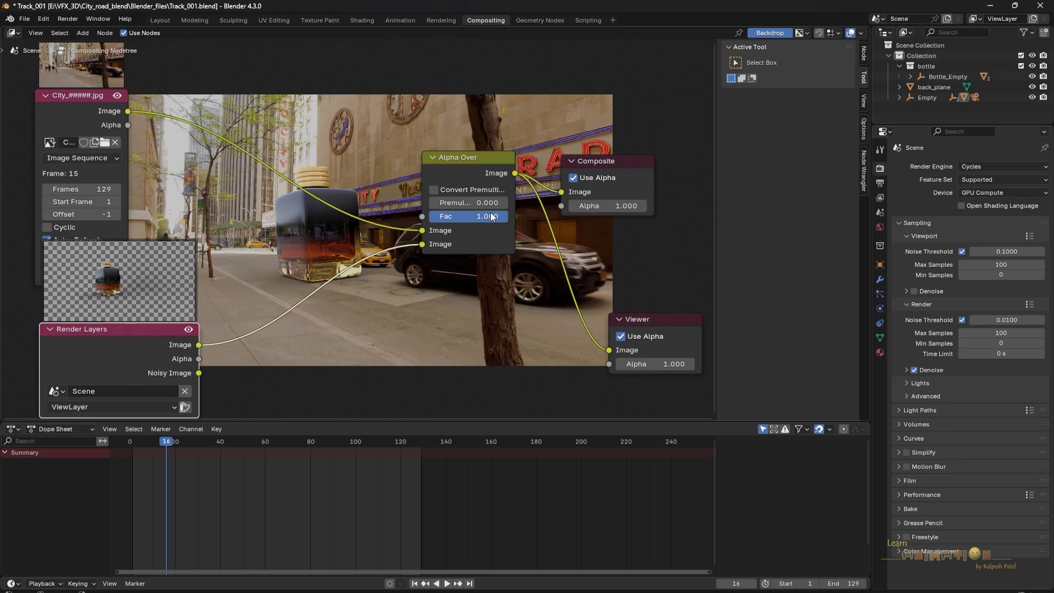
Rearrange the Alpha Over and Composite nodes and resize the backdrop preview
{"action": "left_click_drag", "start_coordinate": [470, 166], "coordinate": [513, 70]}
{"action": "left_click_drag", "start_coordinate": [600, 166], "coordinate": [659, 94]}
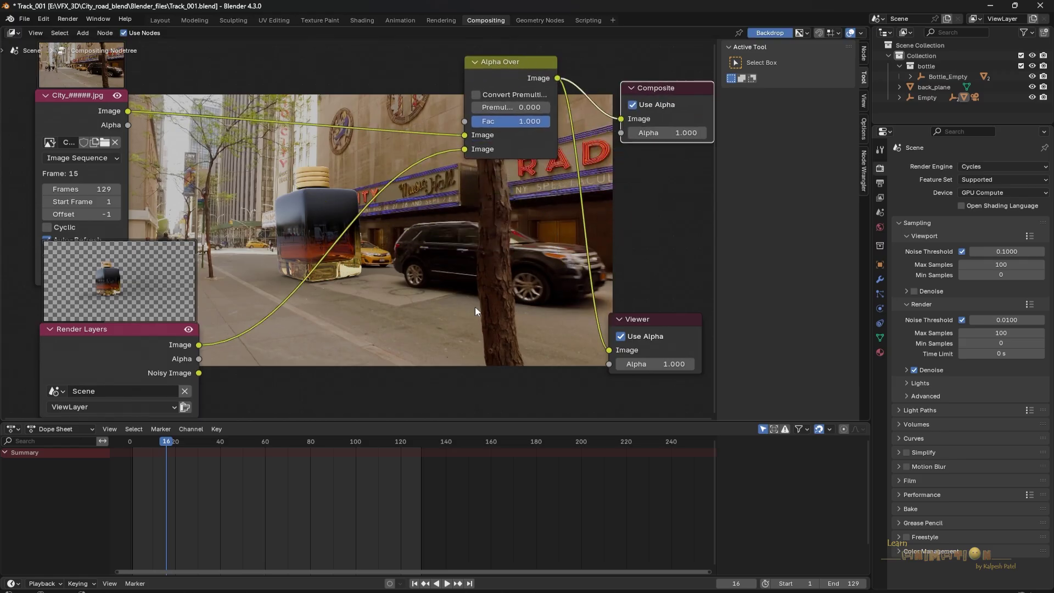
{"action": "middle_click_drag", "start_coordinate": [446, 257], "coordinate": [383, 196]}
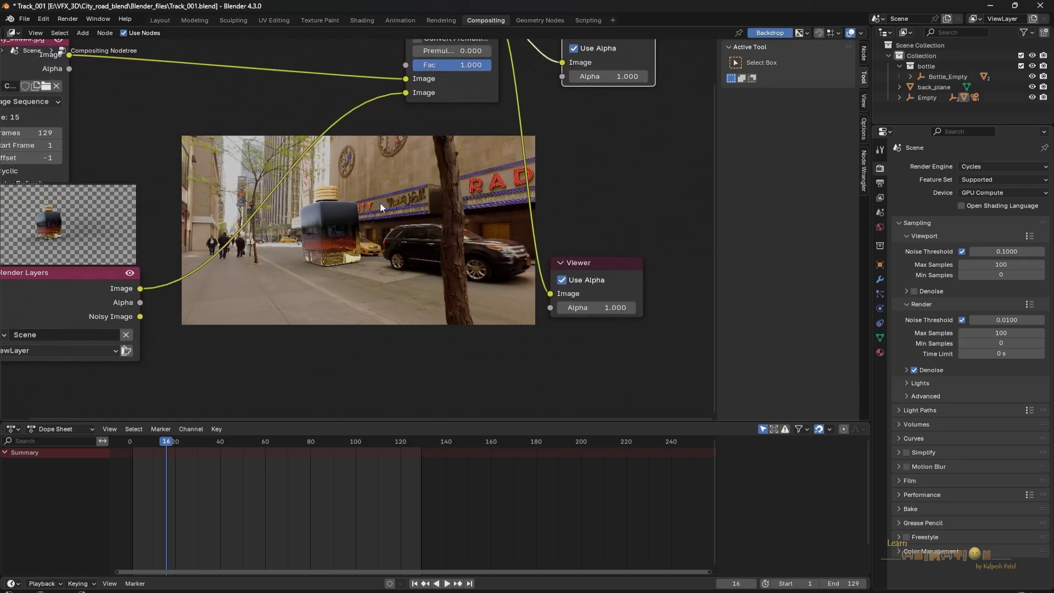
{"action": "key", "text": "v"}
{"action": "key", "text": "v"}
{"action": "scroll", "coordinate": [417, 225], "scroll_direction": "up", "scroll_amount": 6}
{"action": "scroll", "coordinate": [416, 225], "scroll_direction": "down", "scroll_amount": 4}
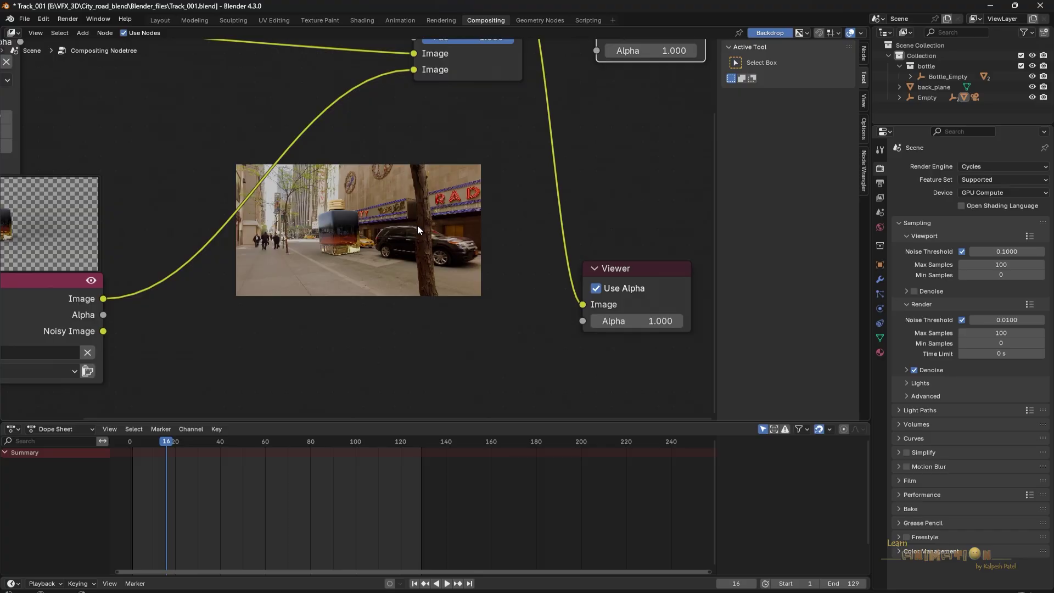
{"action": "key", "text": "alt+v"}
{"action": "key", "text": "alt+v"}
{"action": "key", "text": "alt+v"}
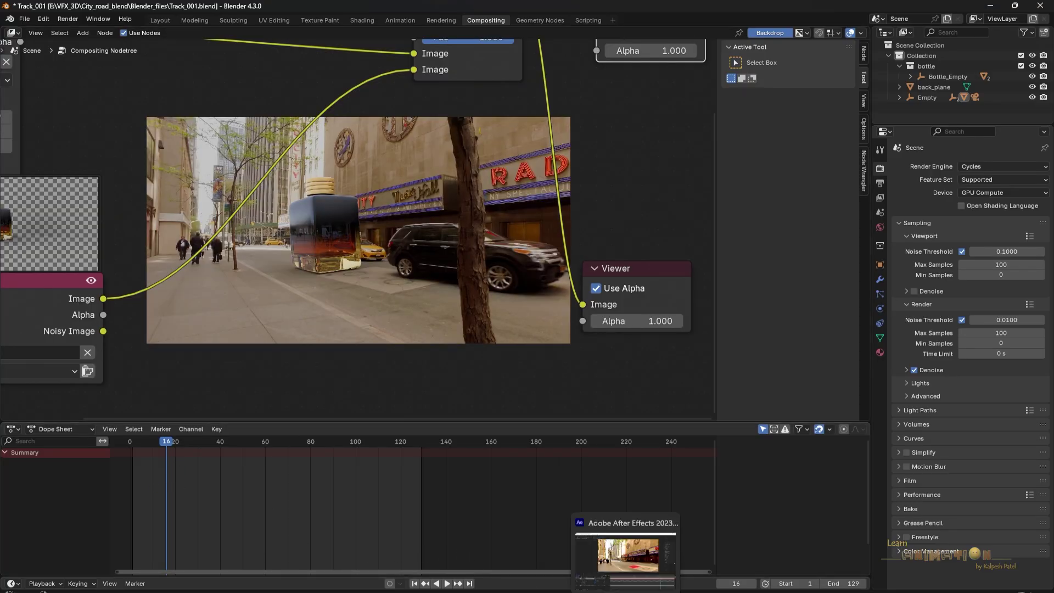
Close the render window and scrub to frame 70 to check the composite
{"action": "mouse_move", "coordinate": [674, 592]}
{"action": "left_click", "coordinate": [725, 562]}
{"action": "left_click", "coordinate": [996, 68]}
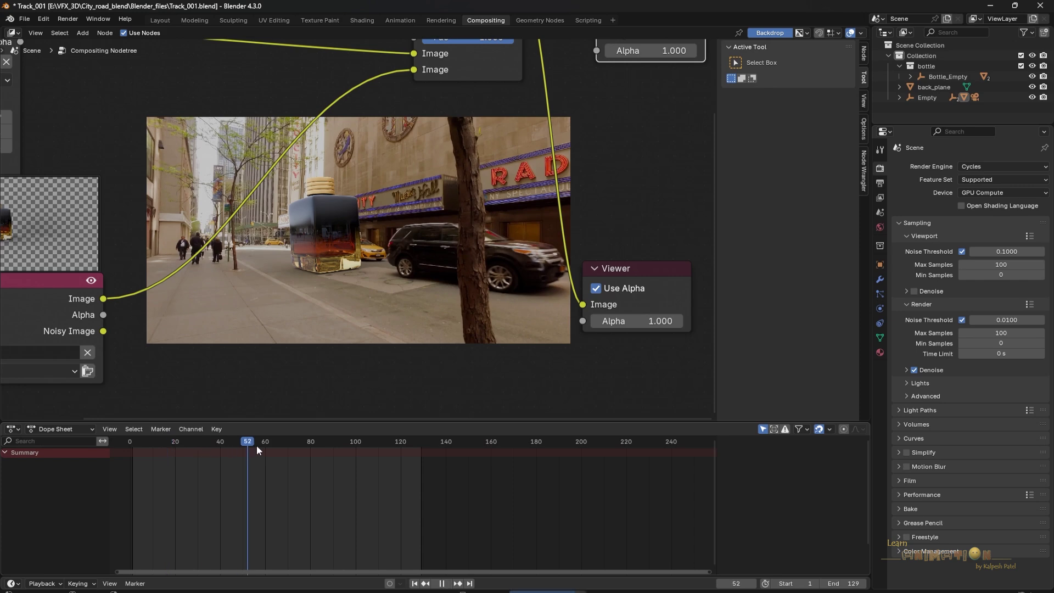
{"action": "left_click_drag", "start_coordinate": [256, 446], "coordinate": [289, 445]}
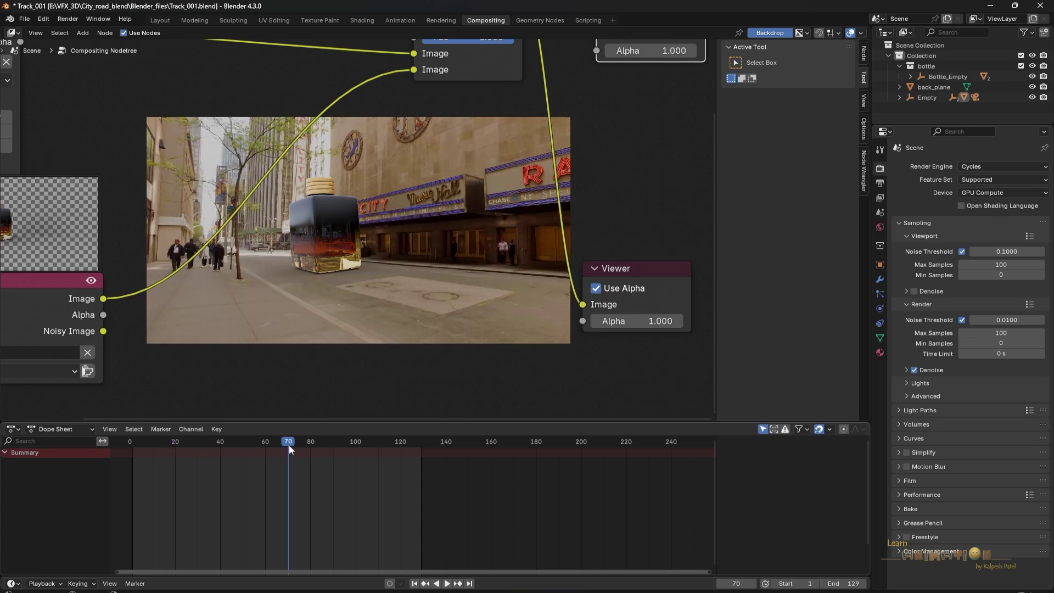
From the Layout workspace, render frame 99 to see the composited bottle
{"action": "left_click", "coordinate": [159, 20]}
{"action": "left_click_drag", "start_coordinate": [237, 554], "coordinate": [326, 556]}
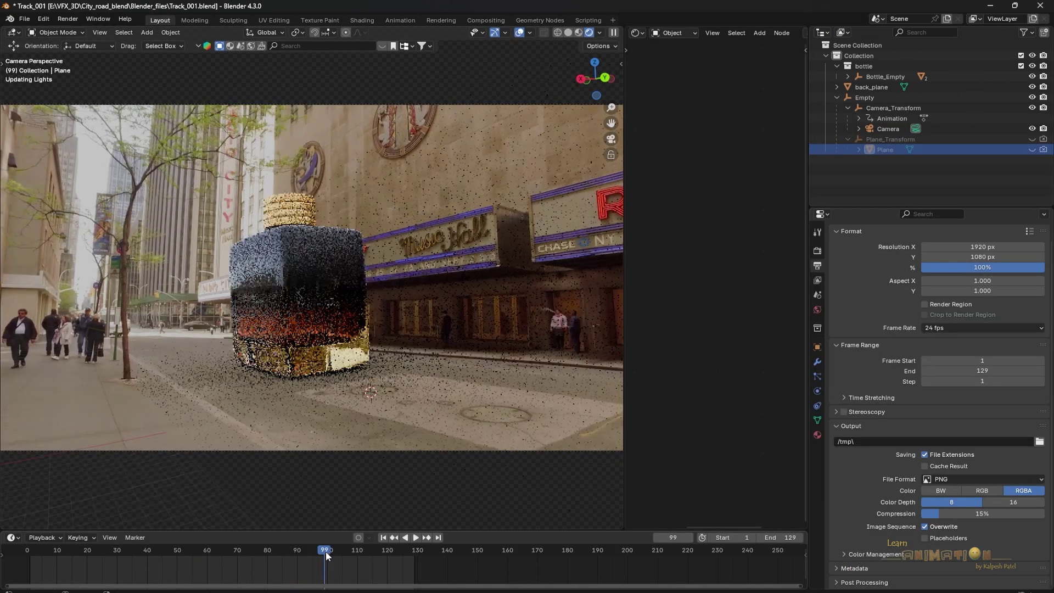
{"action": "key", "text": "F12"}
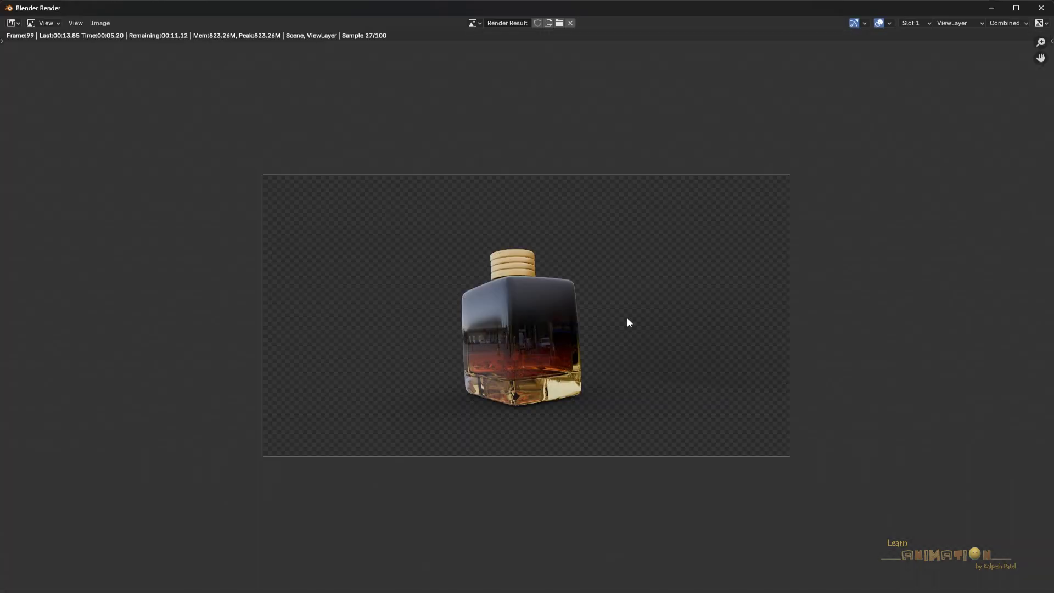
{"action": "scroll", "coordinate": [628, 306], "scroll_direction": "up", "scroll_amount": 2}
{"action": "scroll", "coordinate": [586, 312], "scroll_direction": "down", "scroll_amount": 2}
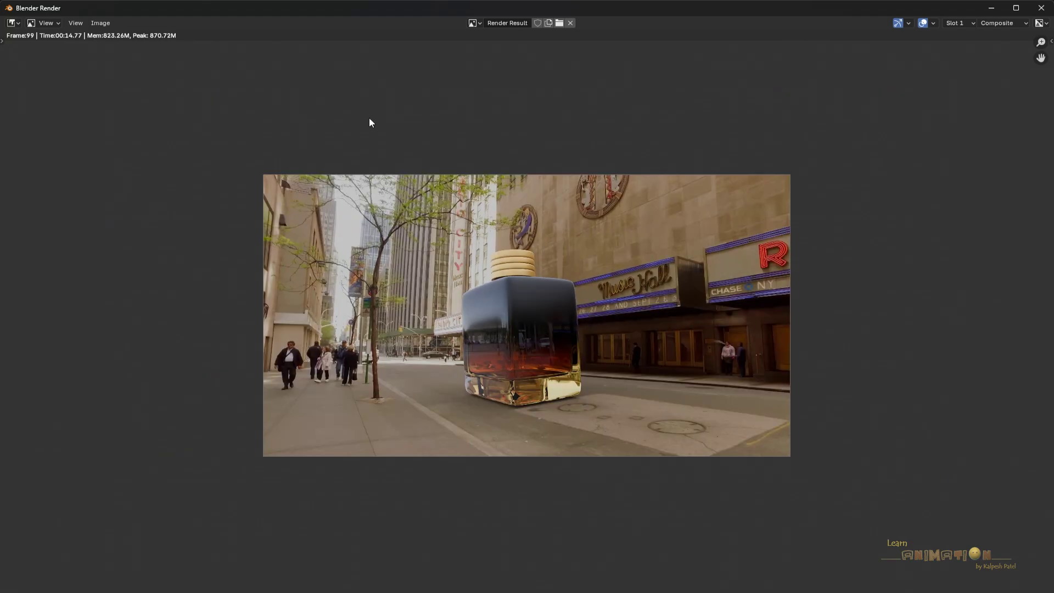
{"action": "scroll", "coordinate": [538, 213], "scroll_direction": "up", "scroll_amount": 1}
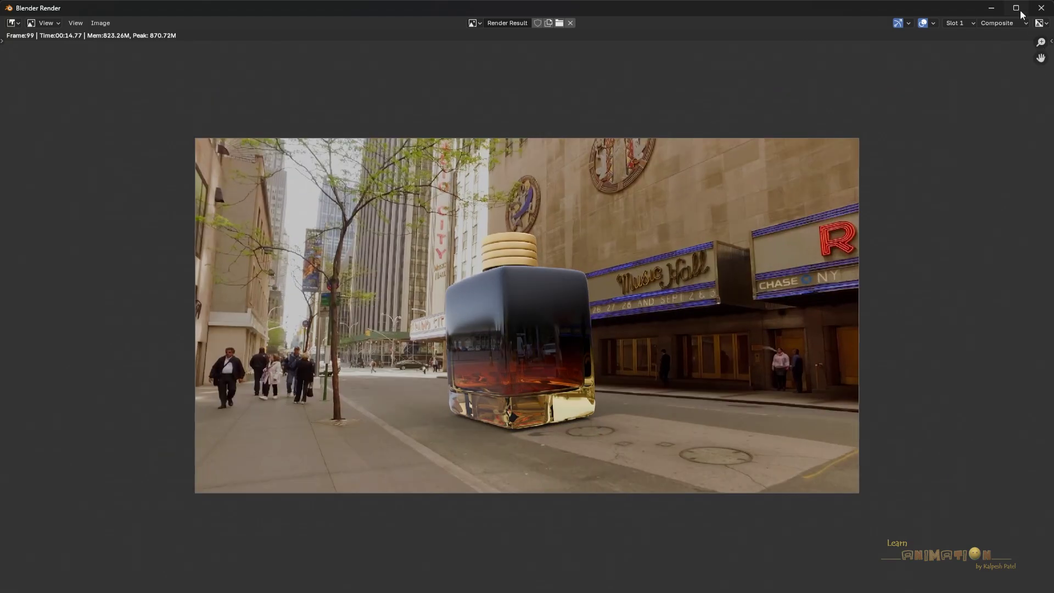